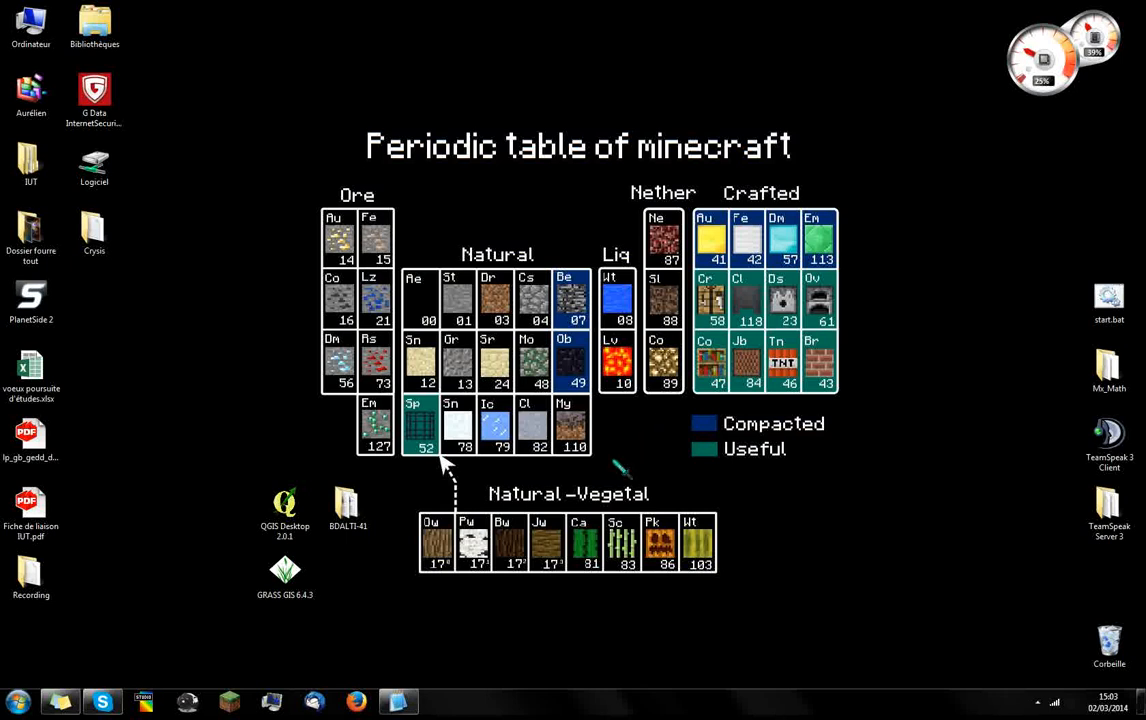
# Launch GRASS GIS 6.4.3 and start the assistant for creating a new location
pyautogui.moveTo(228, 480); pyautogui.dragTo(328, 612)
pyautogui.click(343, 597)
pyautogui.click(296, 573)
pyautogui.doubleClick(296, 573)
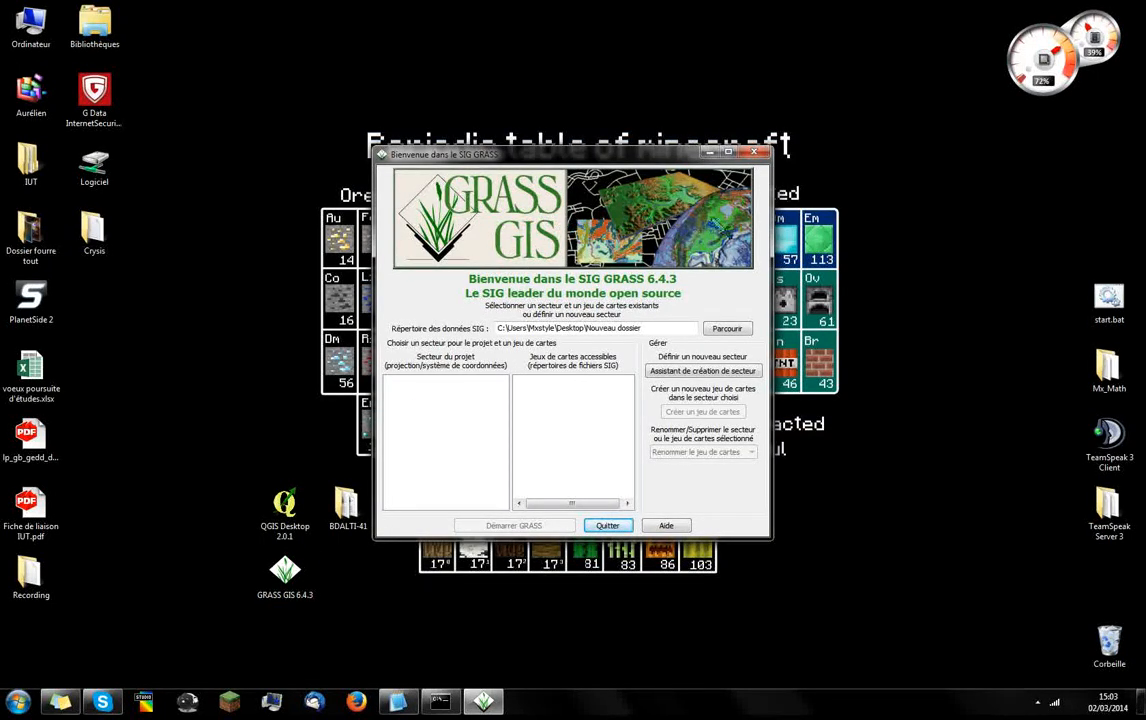
pyautogui.click(738, 385)
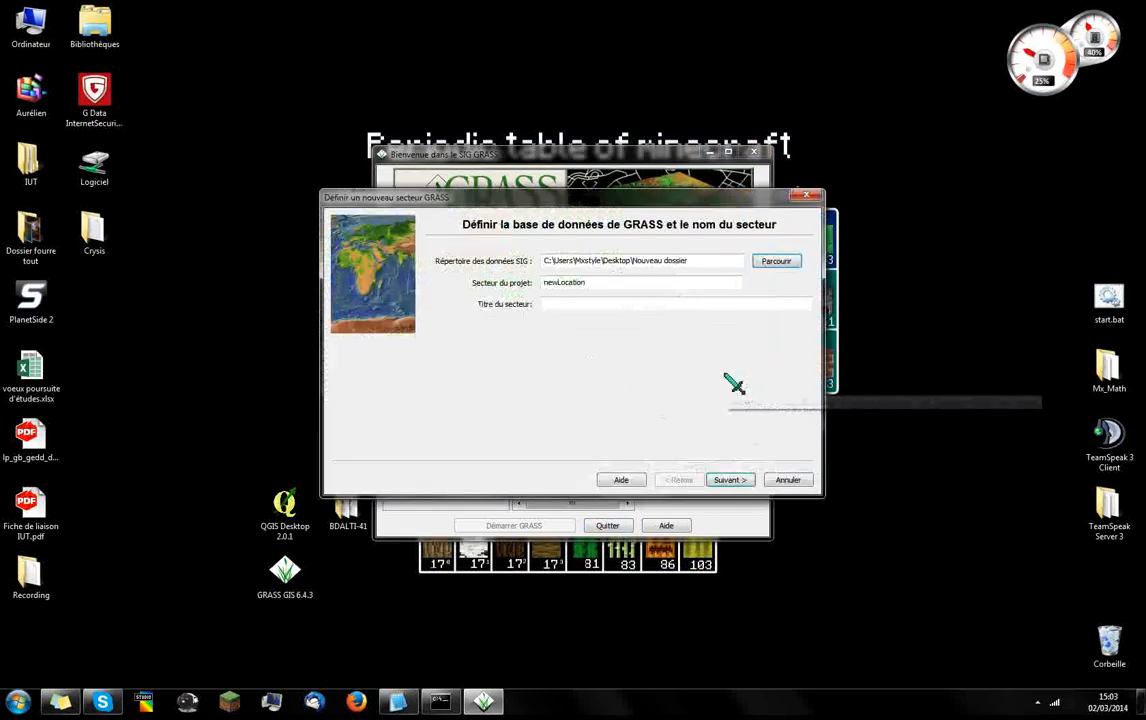
# Create a Bassin_Versant folder in the user's home folder, merging it with the existing one, and set it as the GIS data directory
pyautogui.click(778, 266)
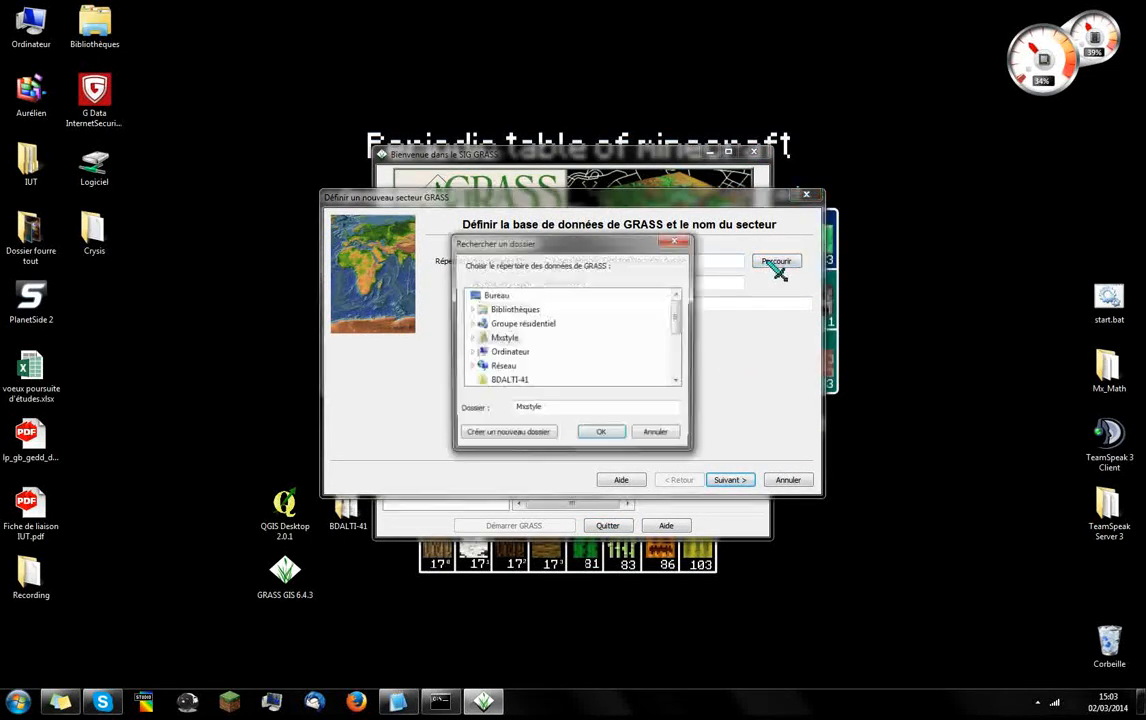
pyautogui.click(543, 434)
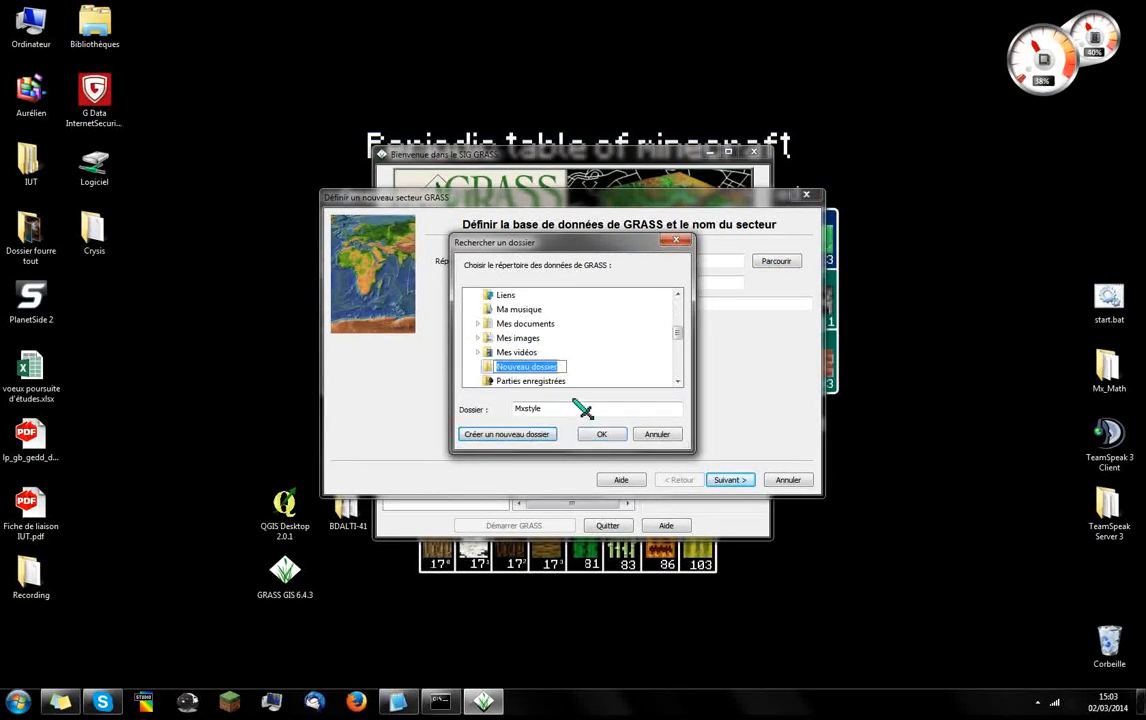
pyautogui.write('BAassin_Versant')
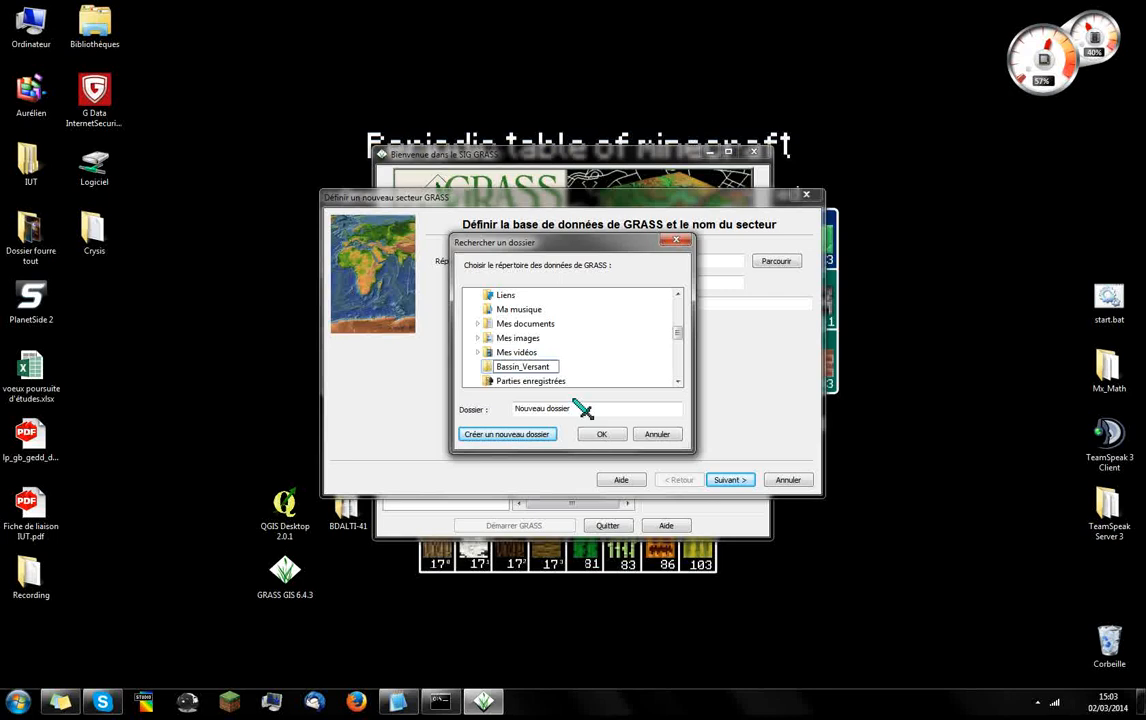
pyautogui.press('Return')
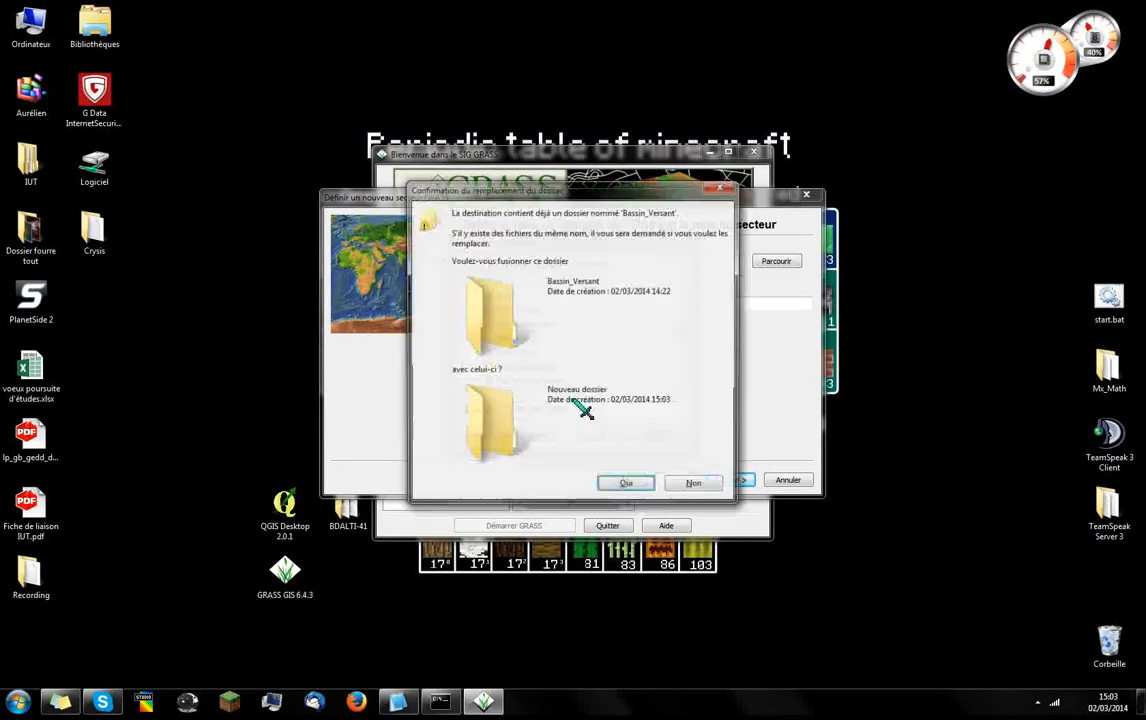
pyautogui.click(620, 479)
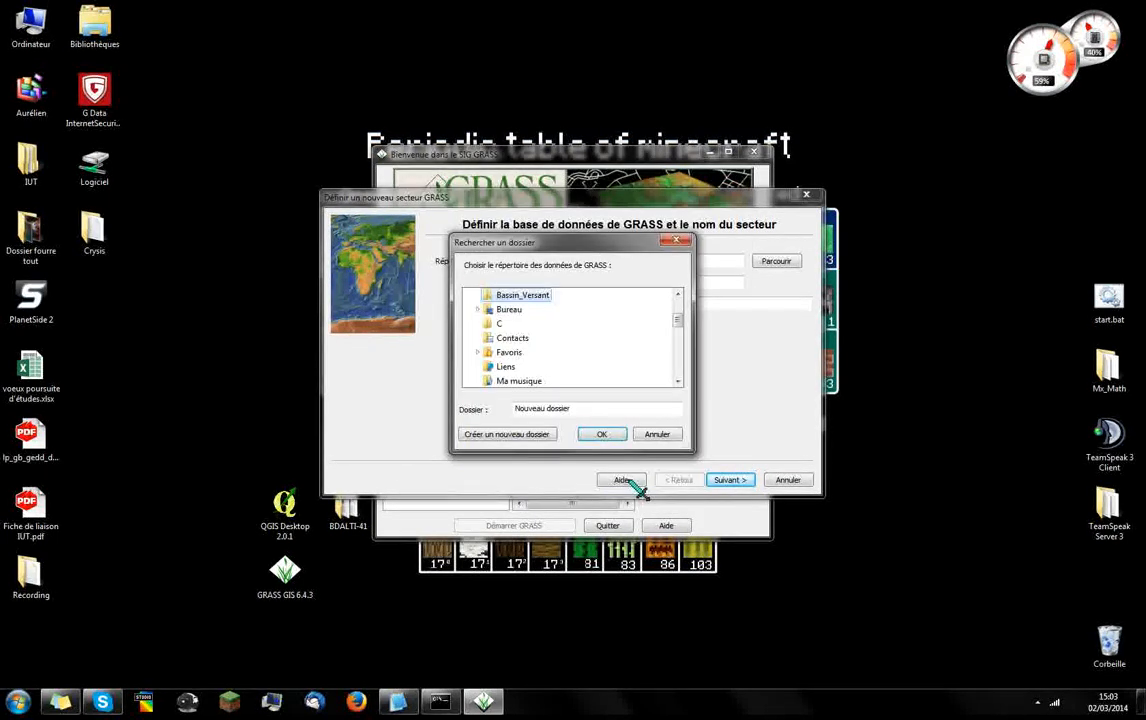
pyautogui.click(602, 434)
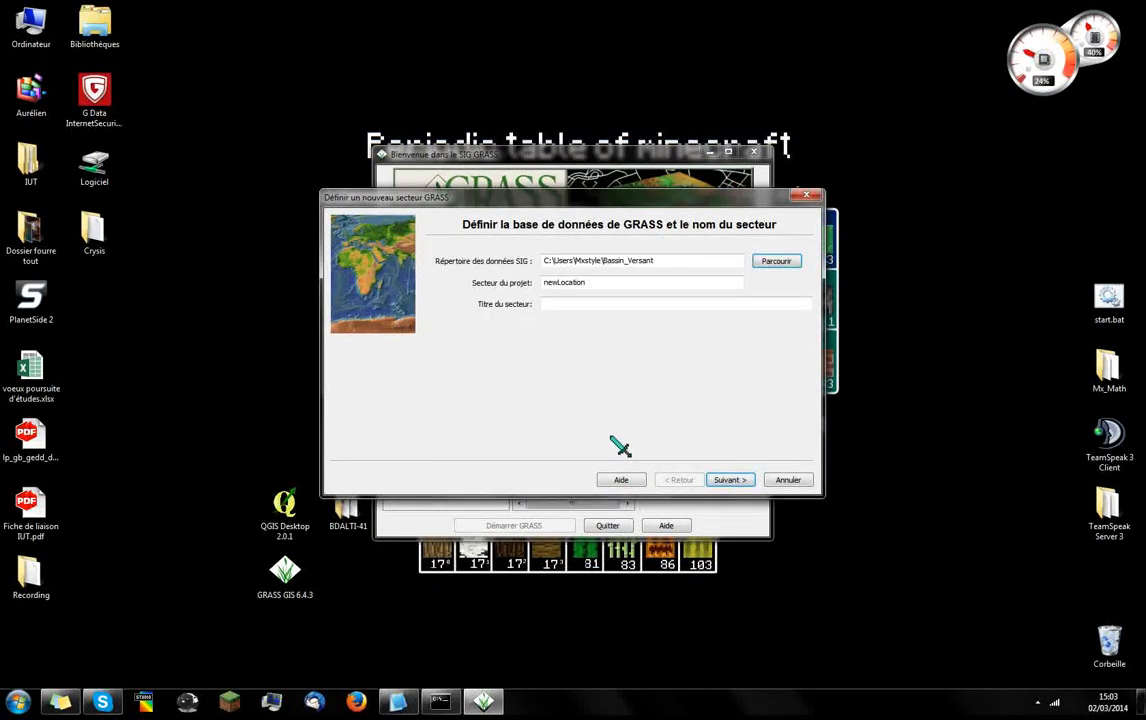
# Create a Bassin_Versant folder on the desktop and set it as the GIS data directory
pyautogui.click(776, 261)
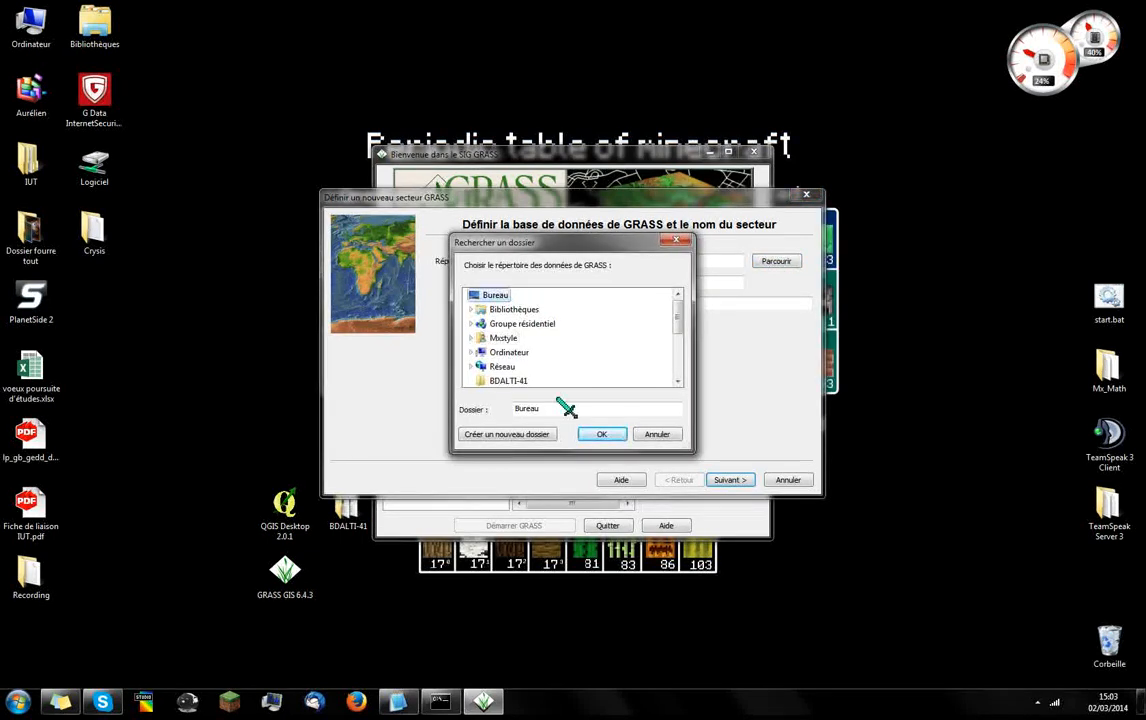
pyautogui.click(529, 436)
pyautogui.write('B')
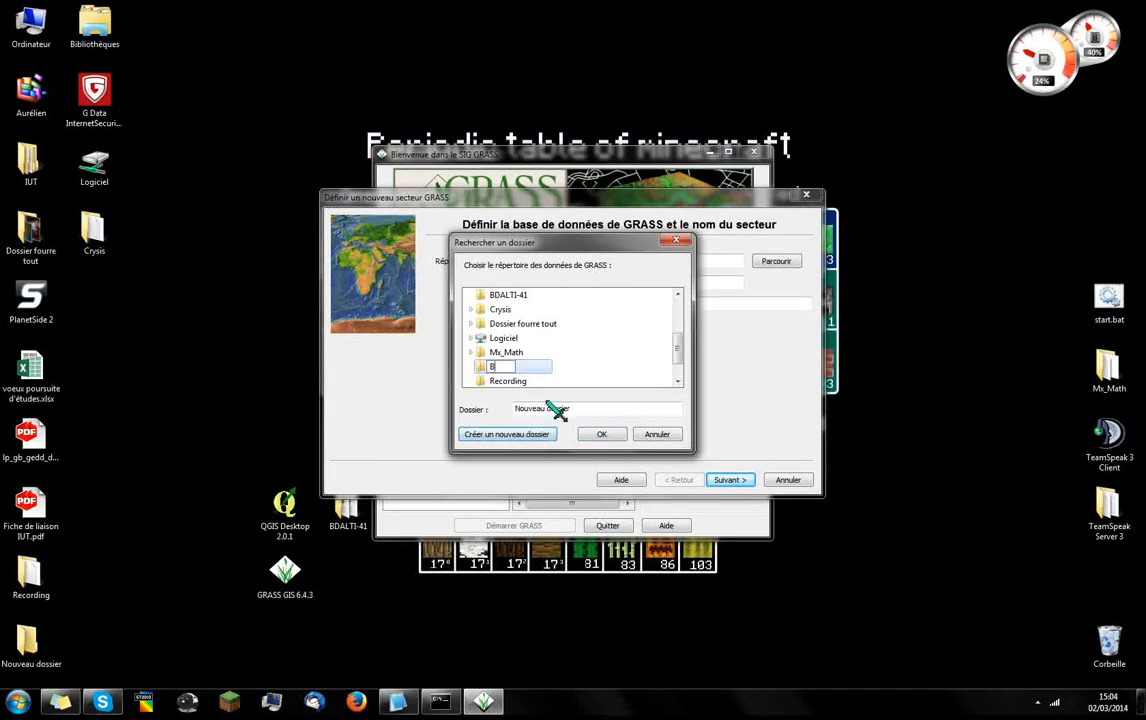
pyautogui.write('assin_Versant')
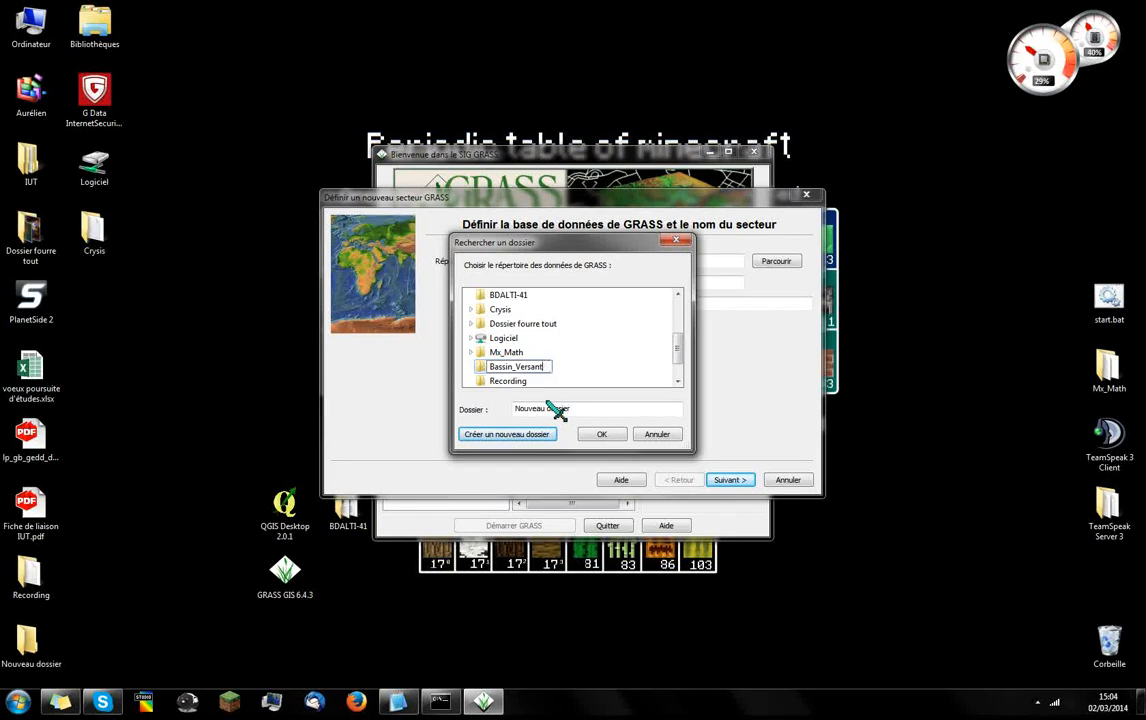
pyautogui.press('Return')
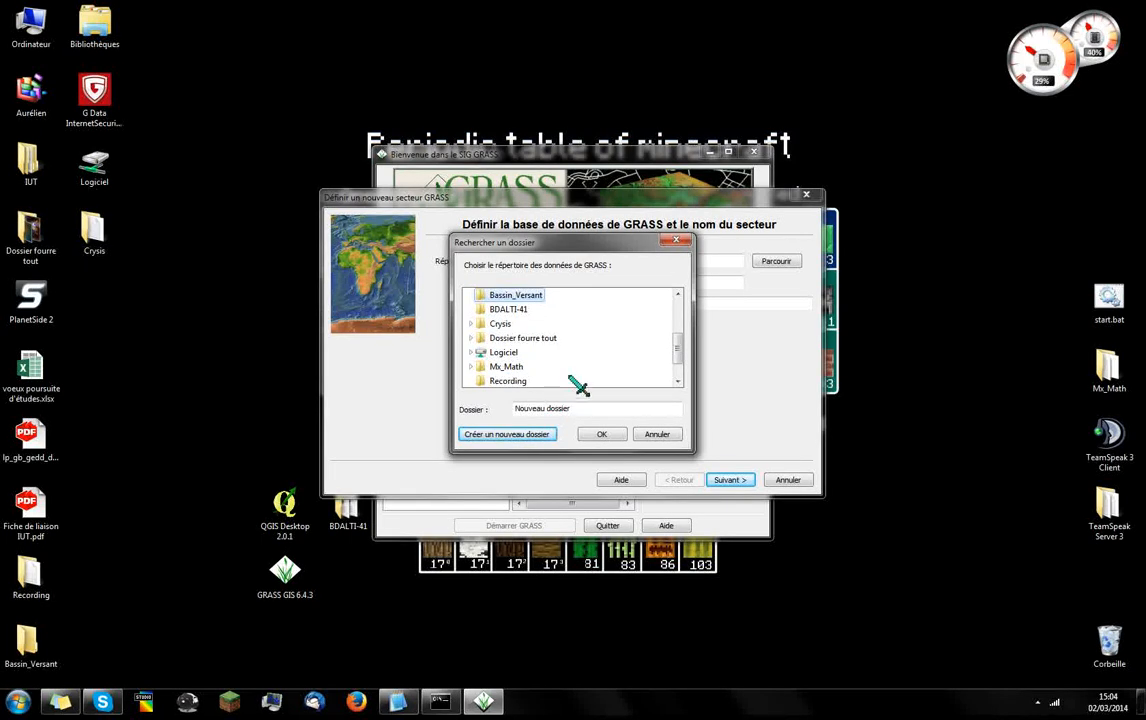
pyautogui.click(601, 434)
# Name the project location La_Brenne, give it the title "Bassin Versant de la Brenne", and continue to the creation method
pyautogui.press('Tab')
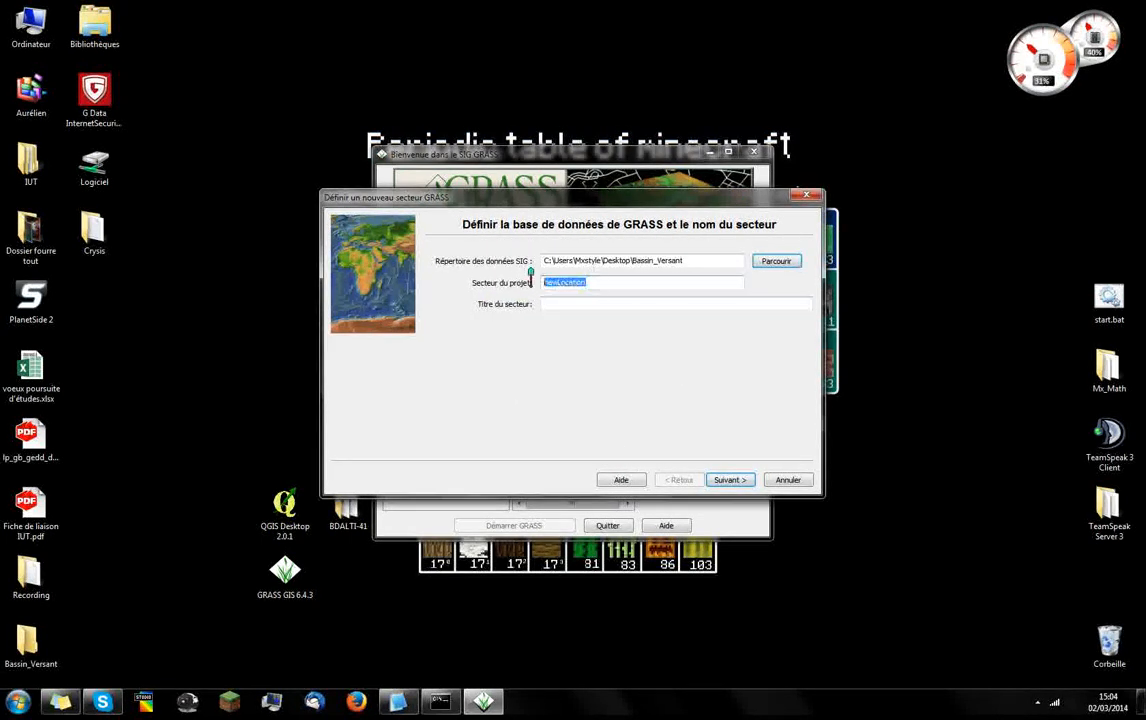
pyautogui.write('La_Brenne')
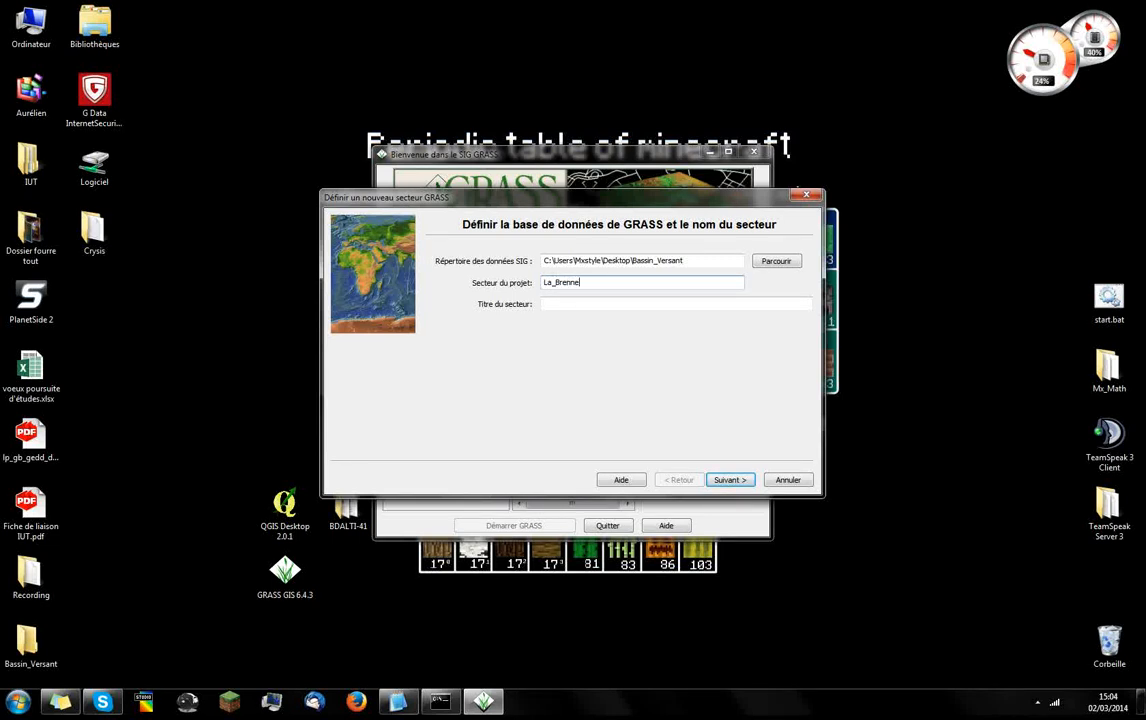
pyautogui.press('Tab')
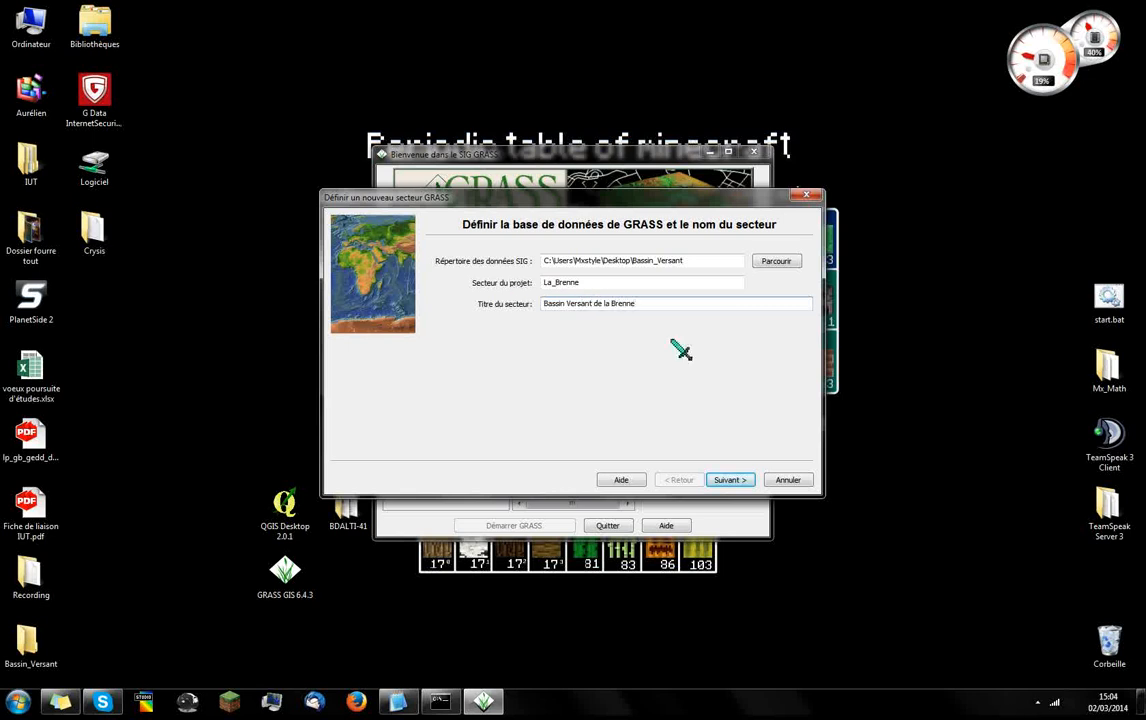
pyautogui.click(730, 480)
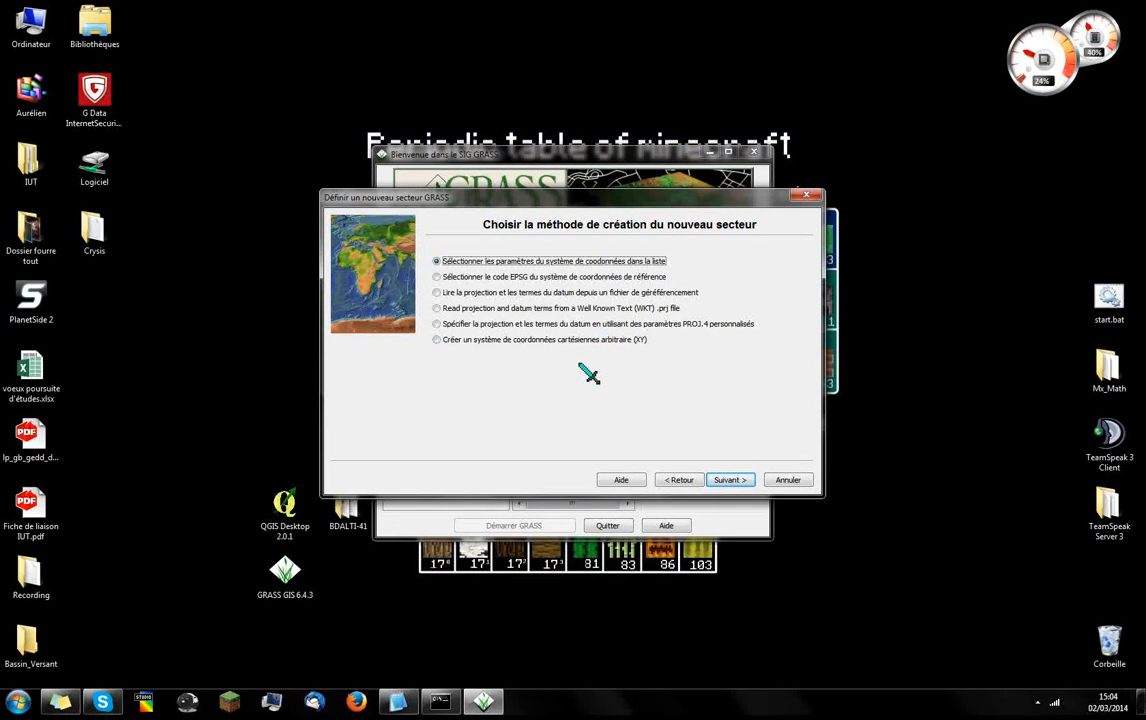
# Define the location's coordinate system by EPSG code, choosing 2154 (RGF93 / Lambert-93)
pyautogui.click(465, 279)
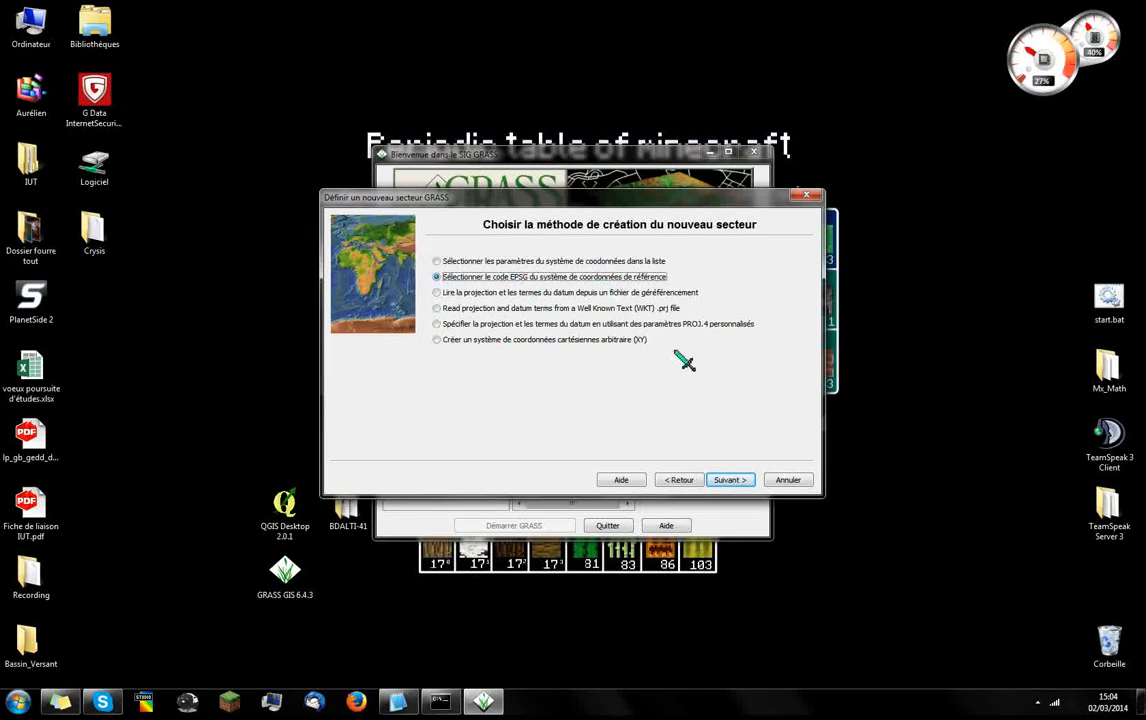
pyautogui.click(730, 480)
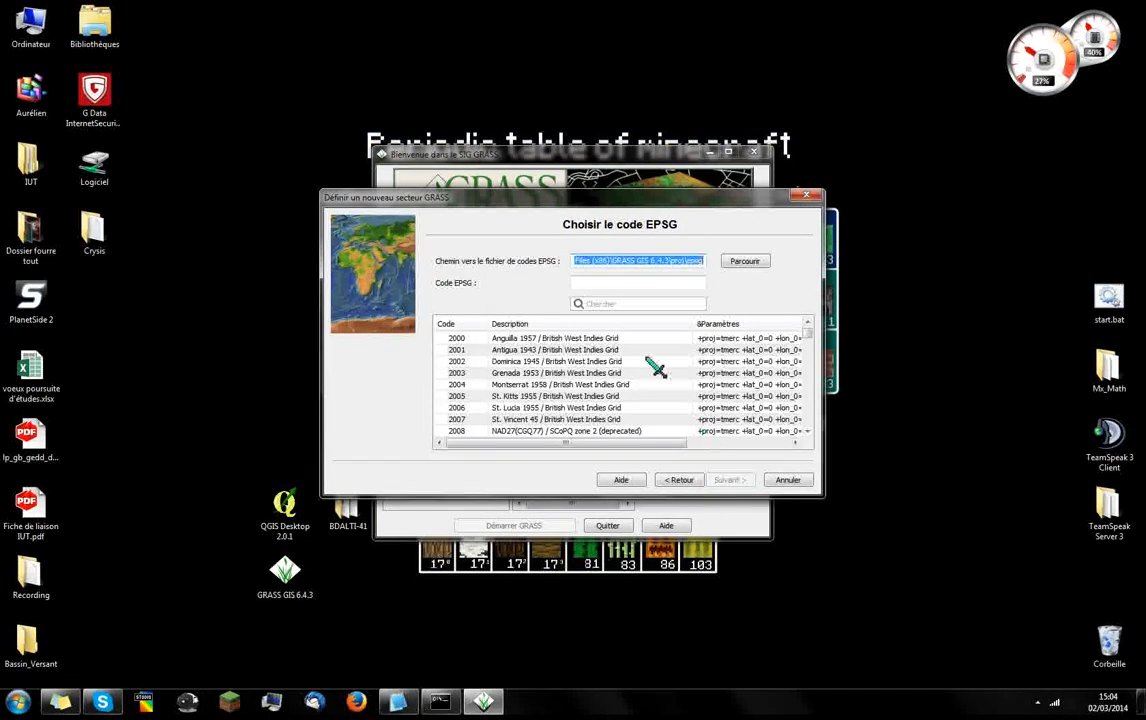
pyautogui.click(615, 303)
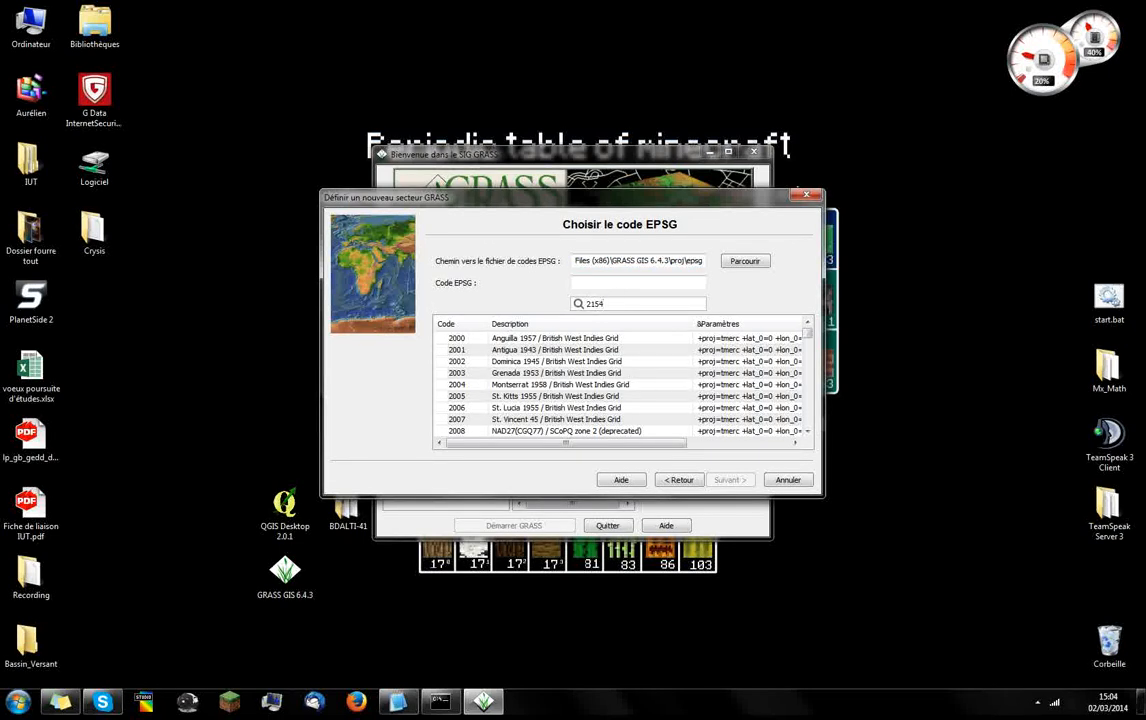
pyautogui.press('Return')
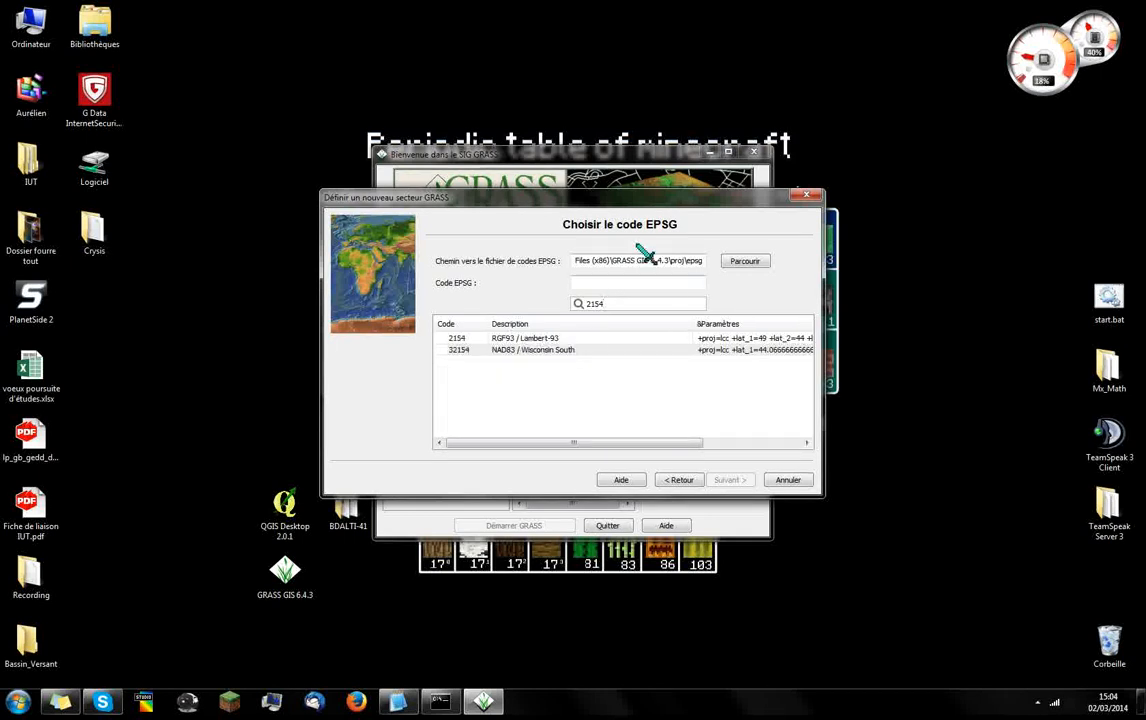
pyautogui.click(600, 339)
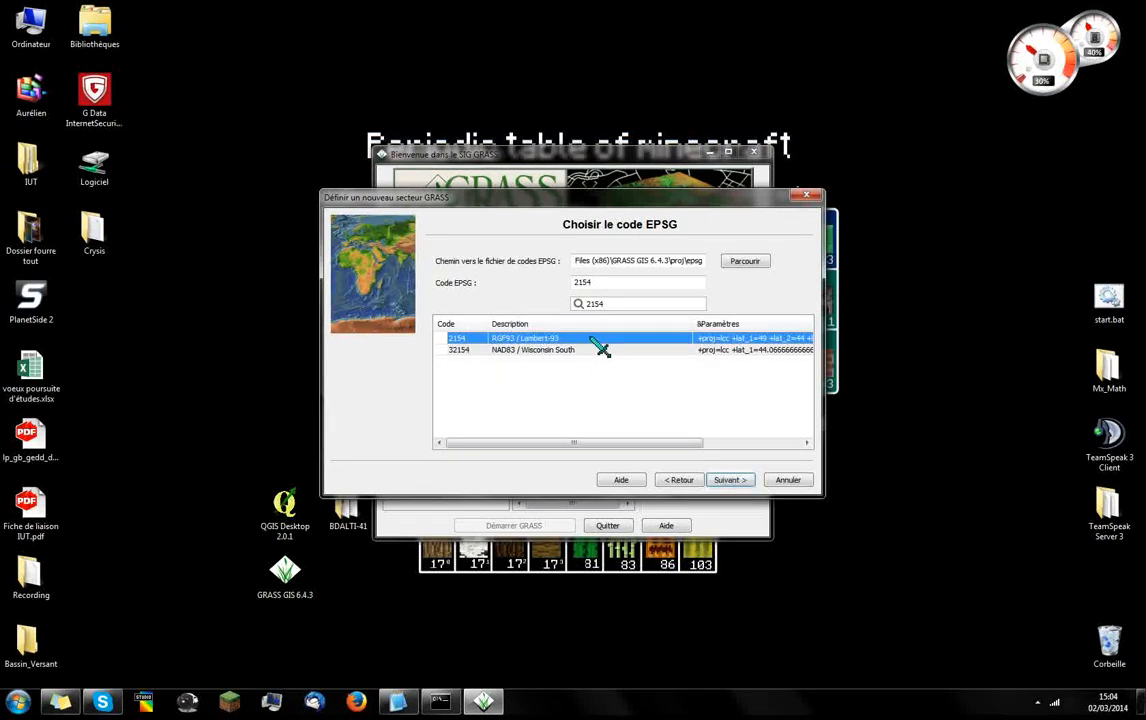
pyautogui.click(750, 482)
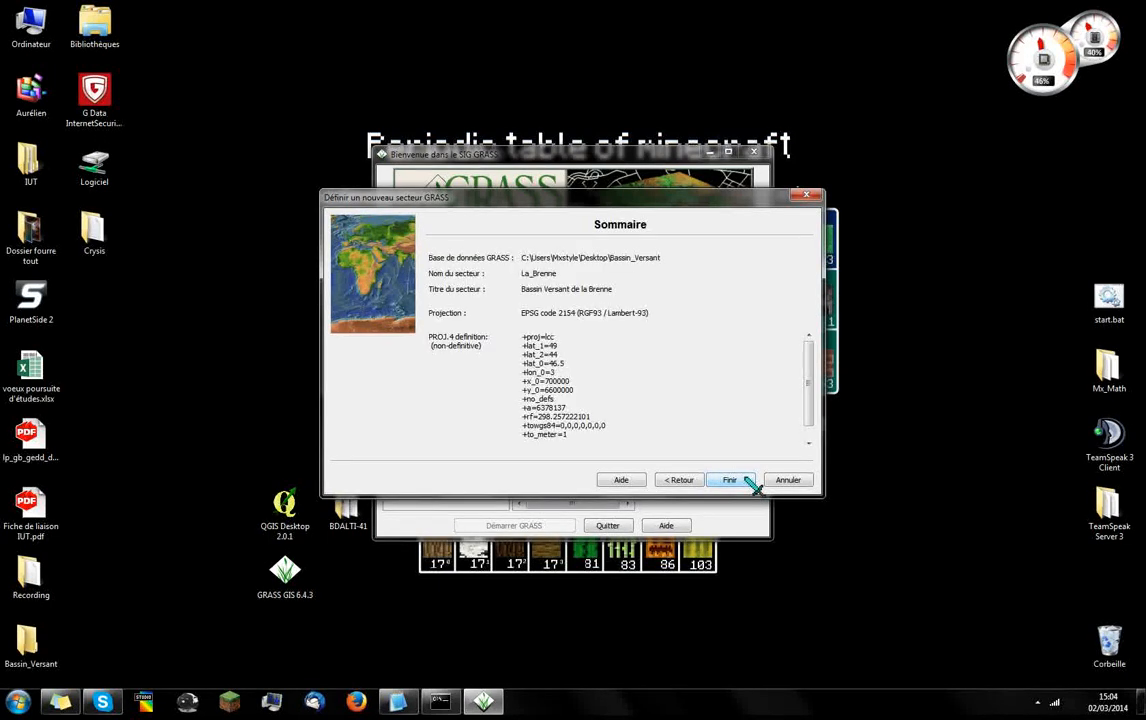
# Finish creating the La_Brenne location and decline to set the default region's extent and resolution
pyautogui.click(748, 481)
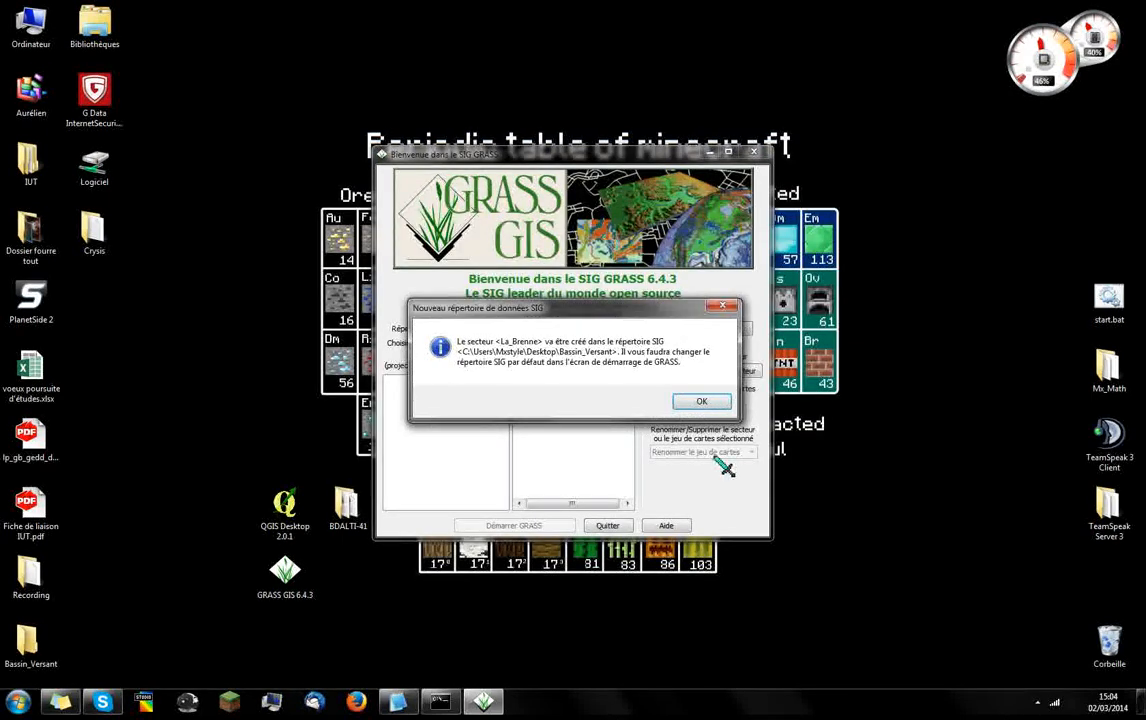
pyautogui.click(703, 402)
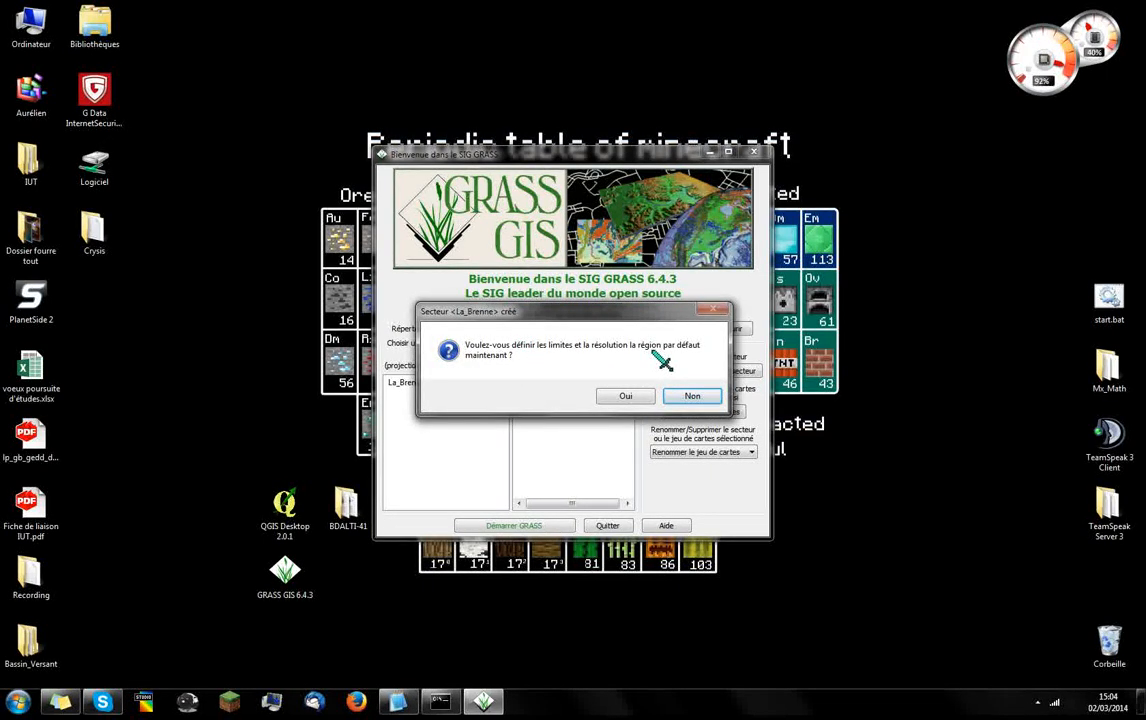
pyautogui.click(693, 396)
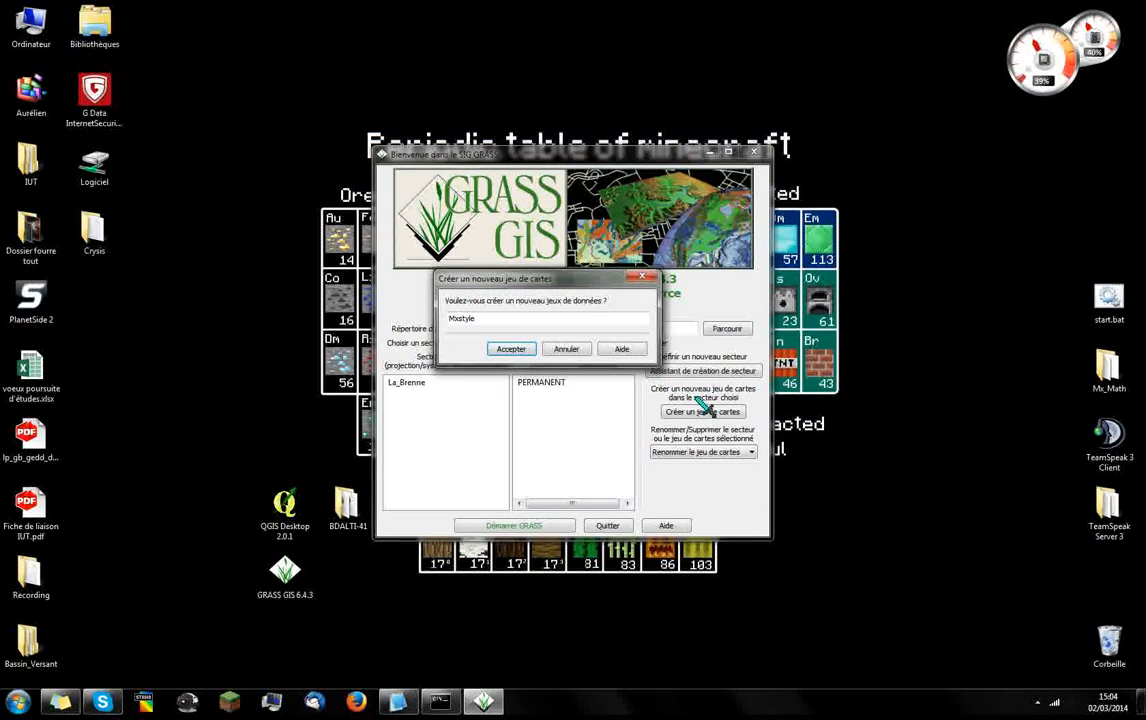
# Create a new mapset in La_Brenne, keeping the proposed user account name
pyautogui.moveTo(566, 281); pyautogui.dragTo(570, 262)
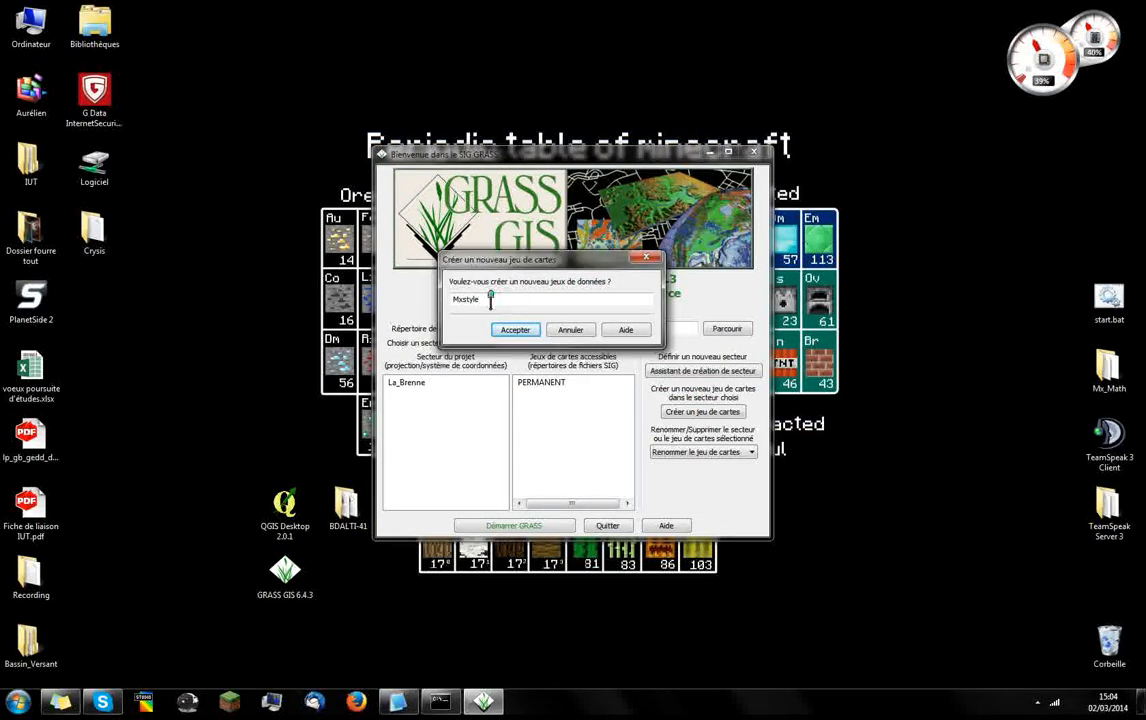
pyautogui.doubleClick(475, 299)
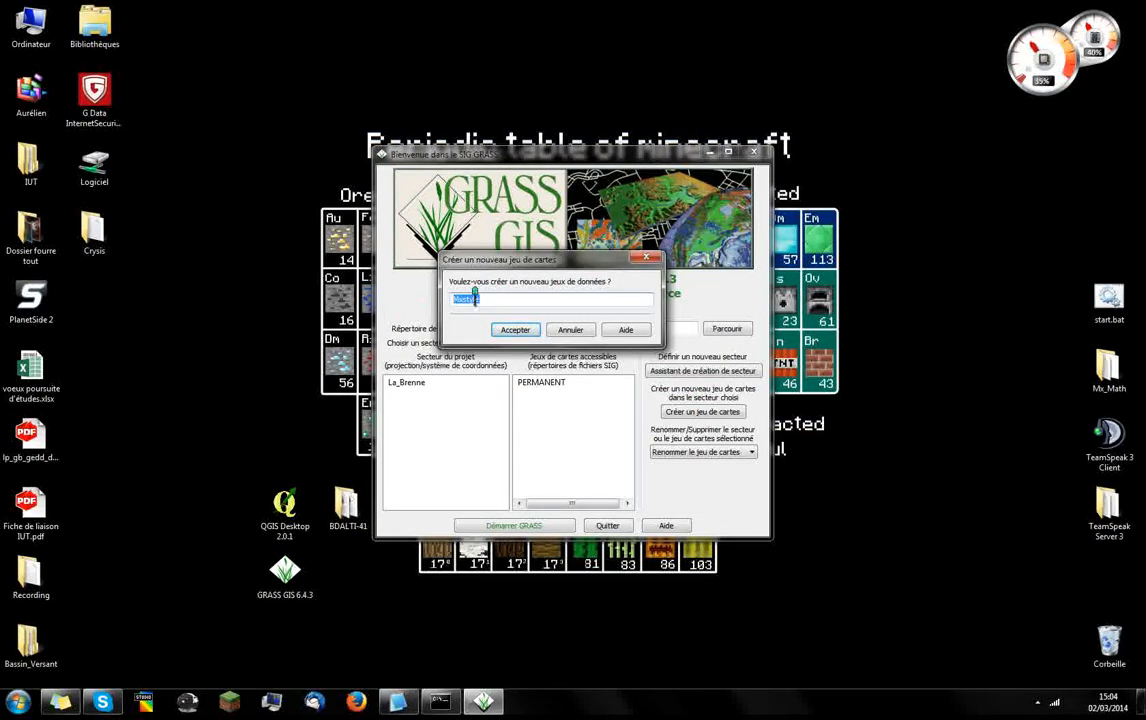
pyautogui.click(517, 329)
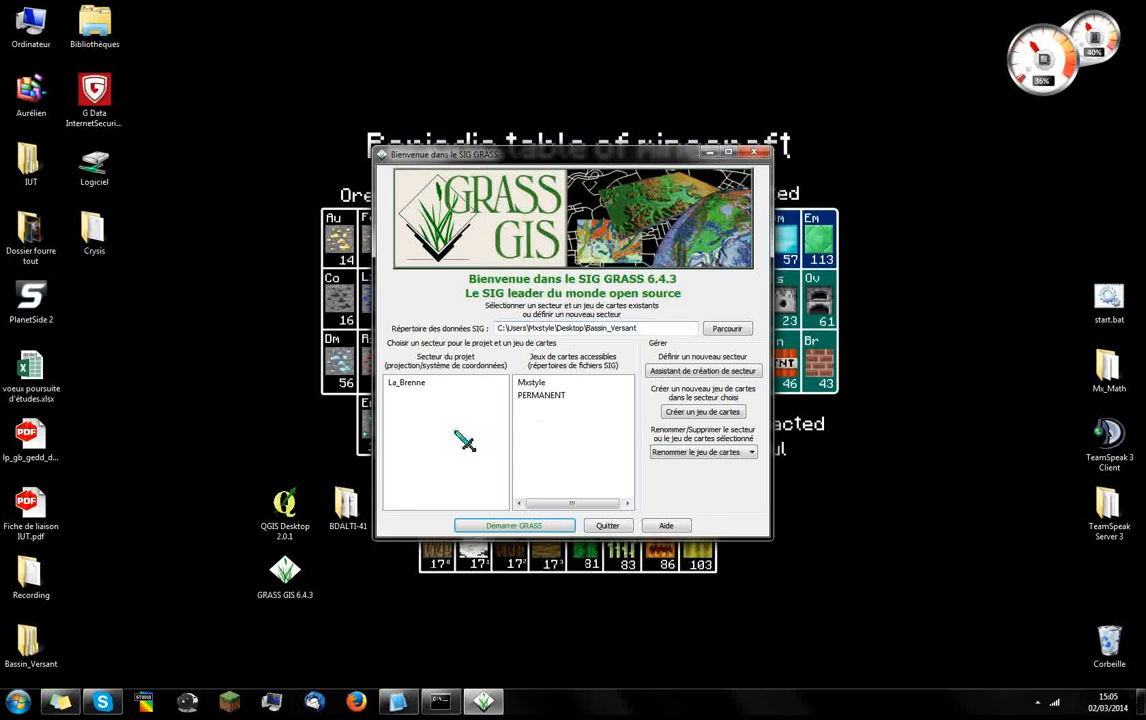
# Start GRASS with the La_Brenne location and the mapset named after the user account
pyautogui.click(430, 385)
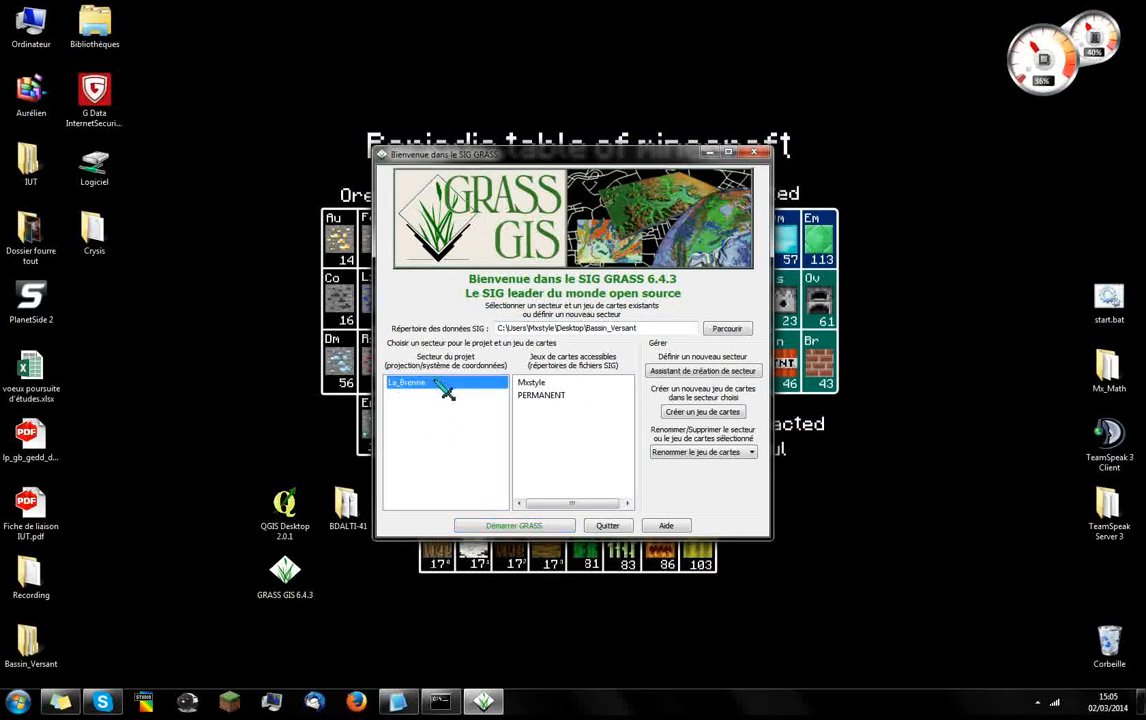
pyautogui.click(560, 383)
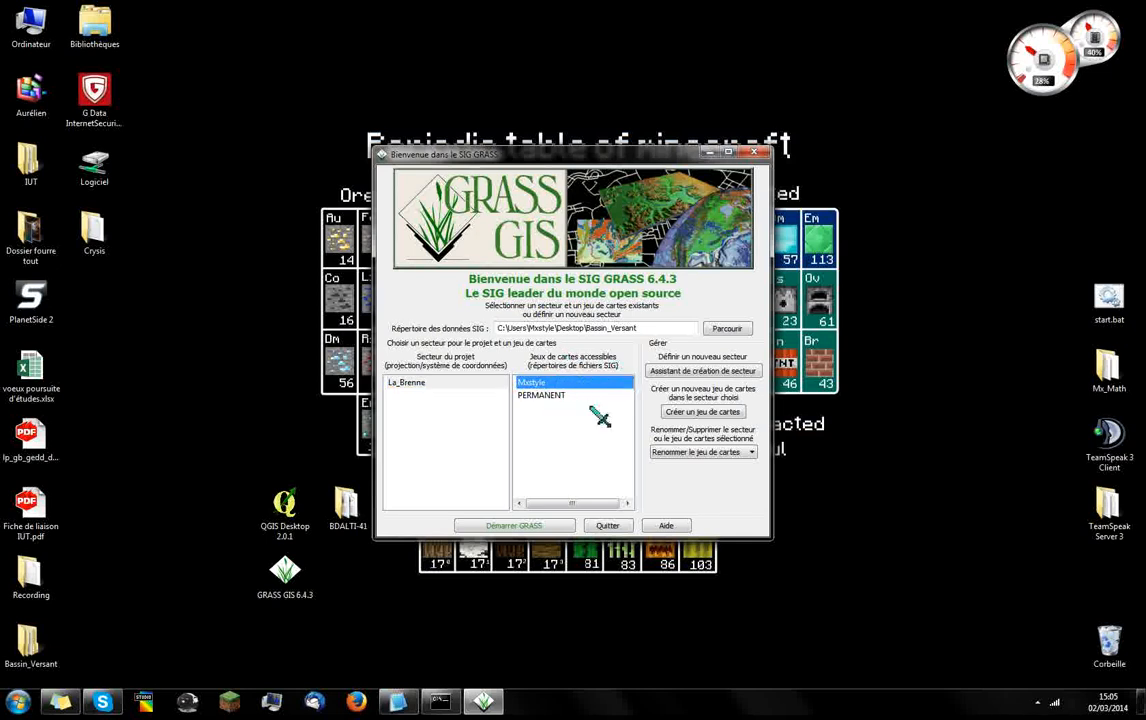
pyautogui.click(539, 531)
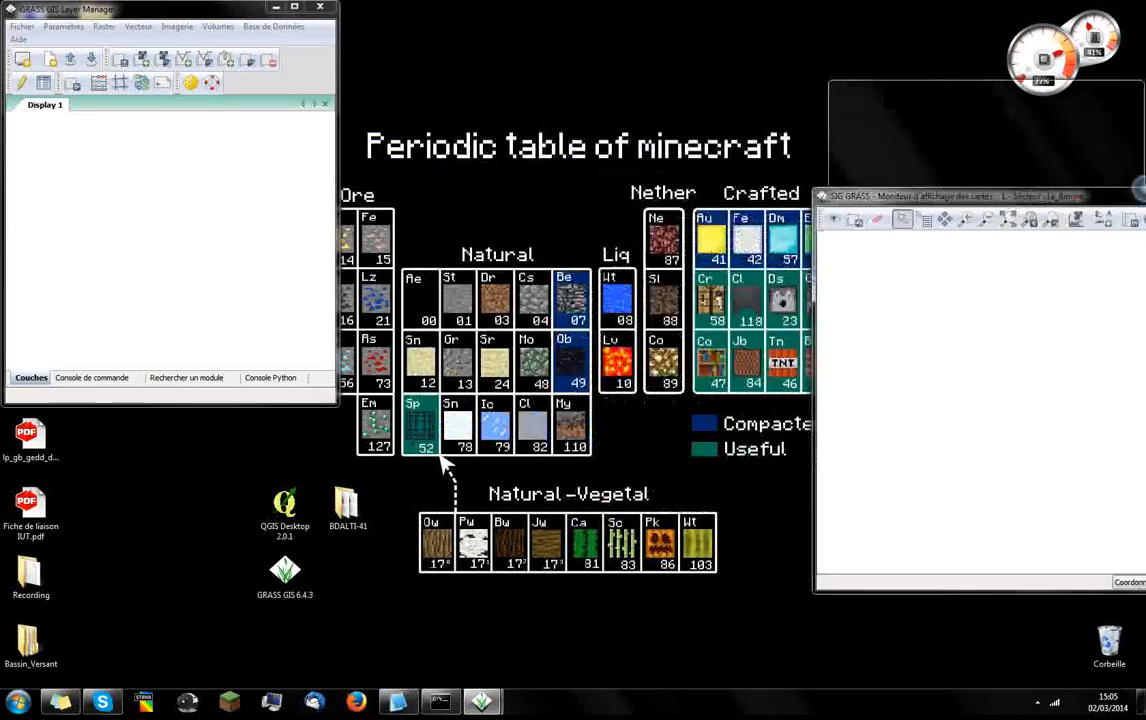
# Tile the Layer Manager and map display windows side by side, each filling half of the screen
pyautogui.moveTo(686, 15); pyautogui.dragTo(1145, 15)
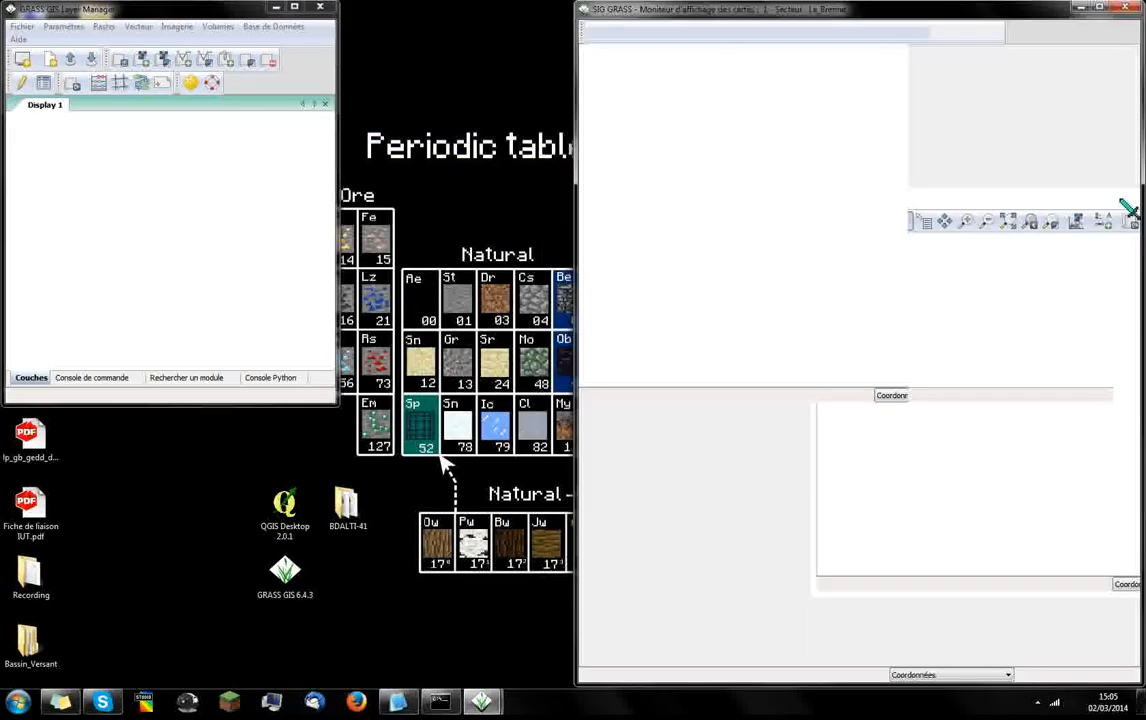
pyautogui.moveTo(240, 10); pyautogui.dragTo(0, 15)
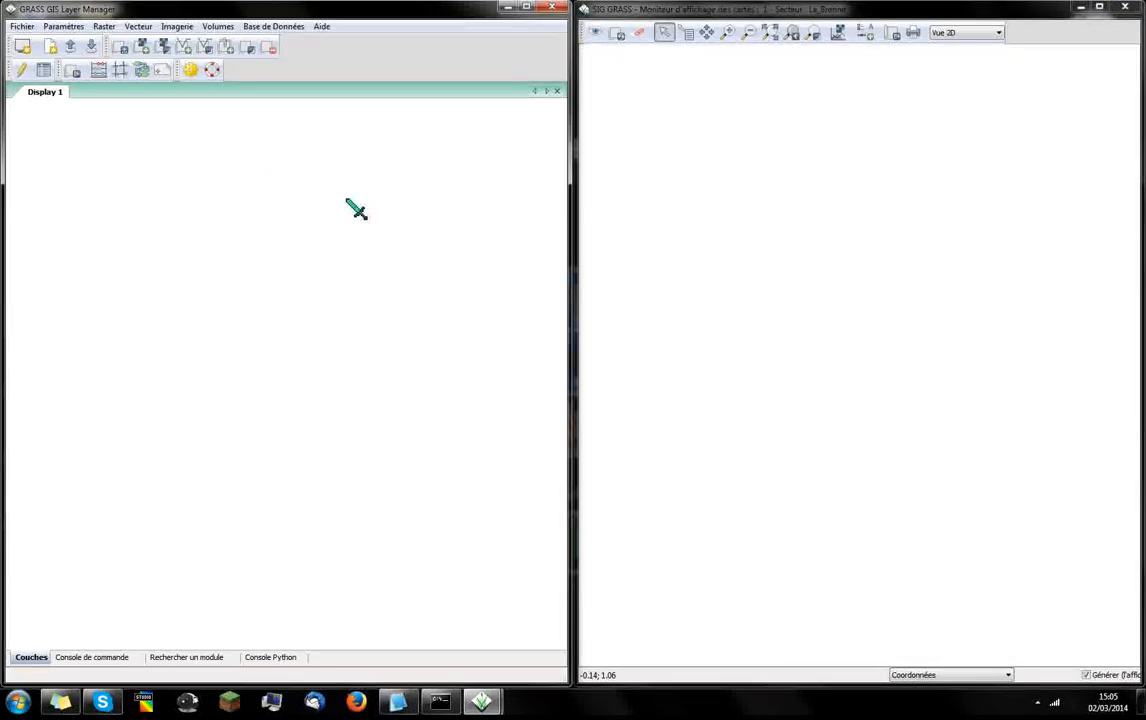
pyautogui.click(840, 254)
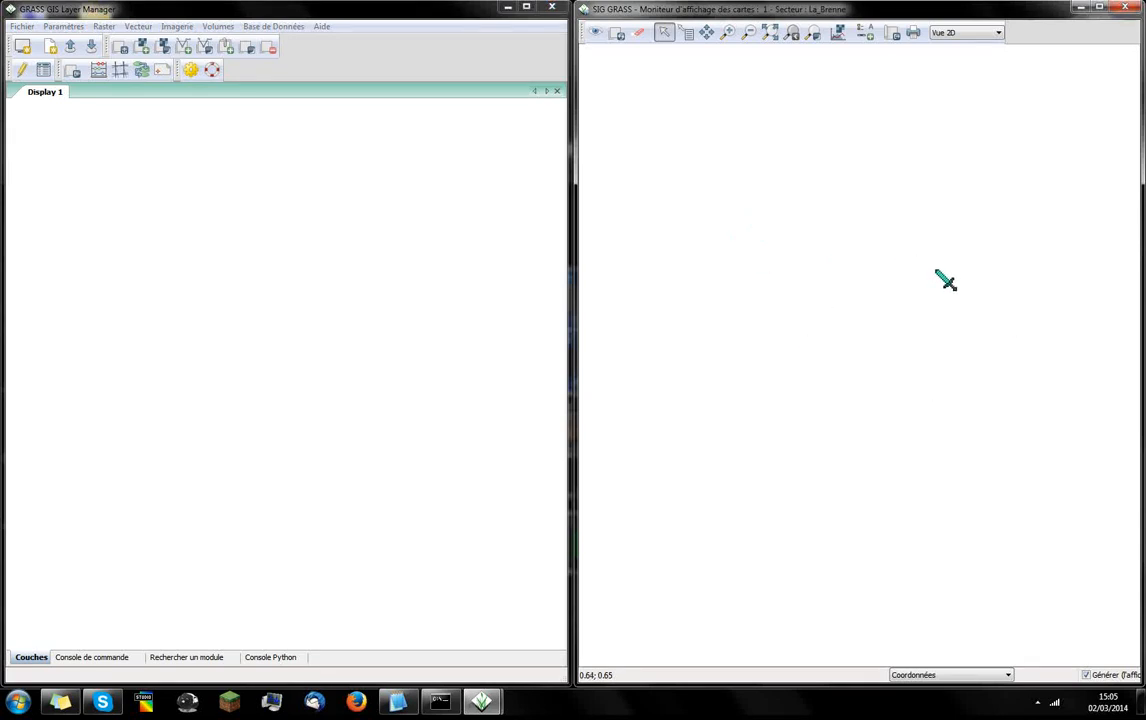
pyautogui.click(171, 267)
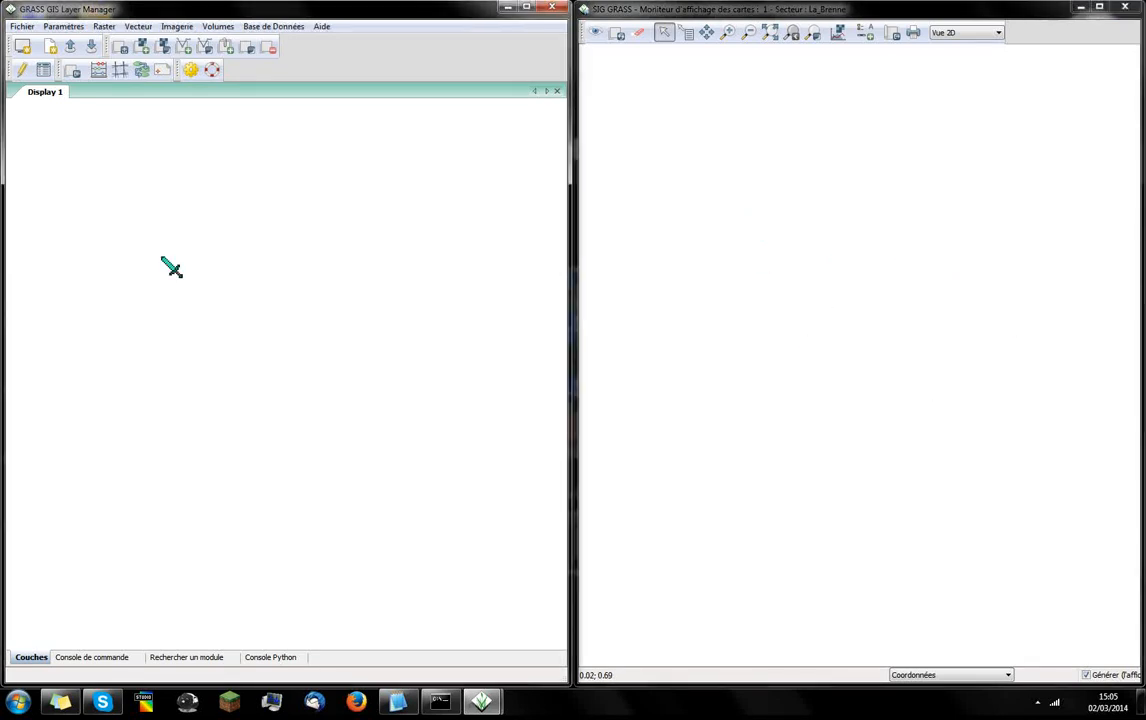
# Start an ESRI ASCII grid import with r.in.arc and choose Dpt_41_asc.asc from the desktop's BDALTI-41 folder as the input file
pyautogui.click(28, 29)
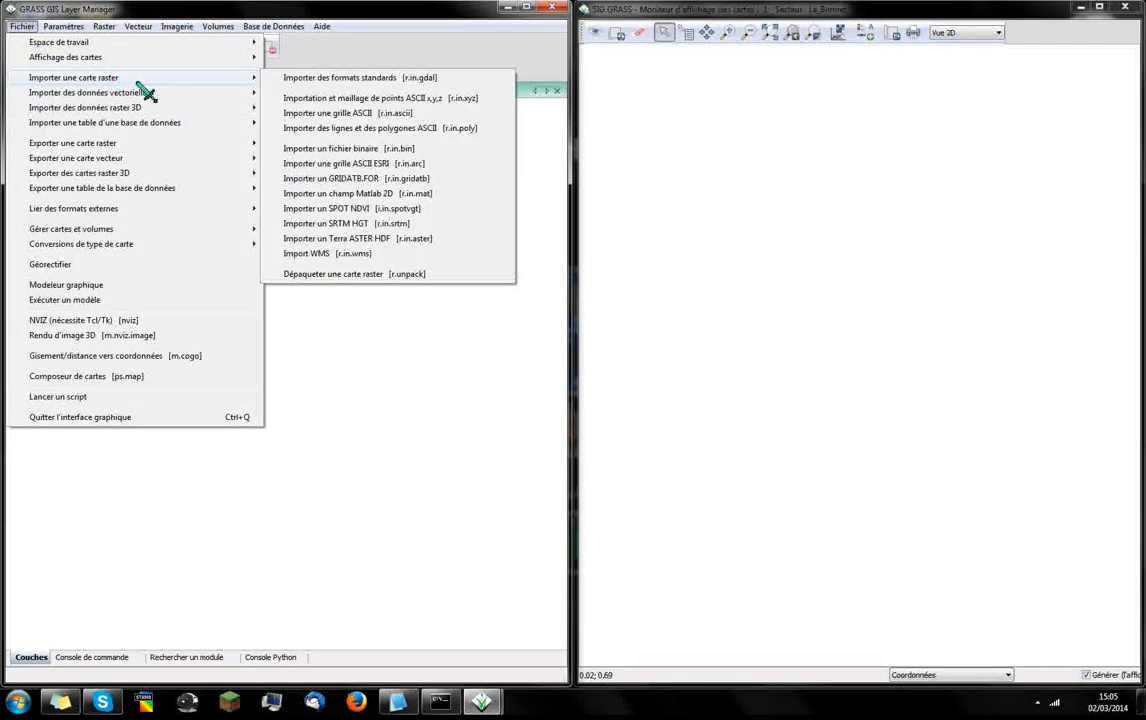
pyautogui.moveTo(251, 79)
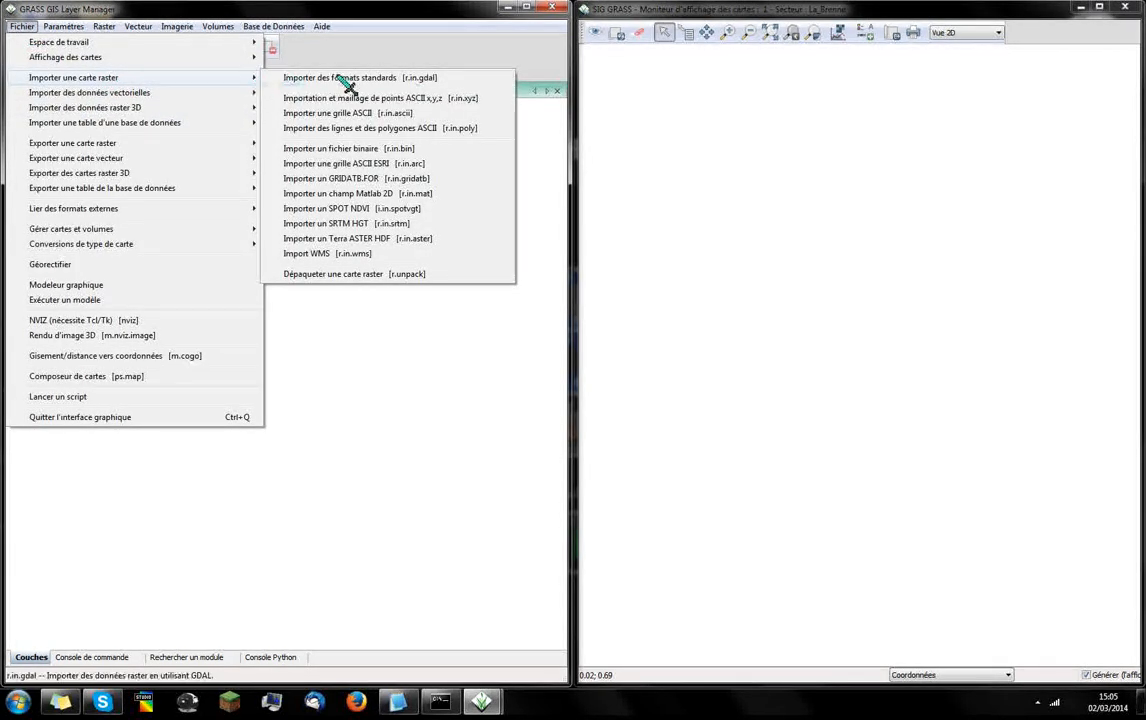
pyautogui.click(396, 166)
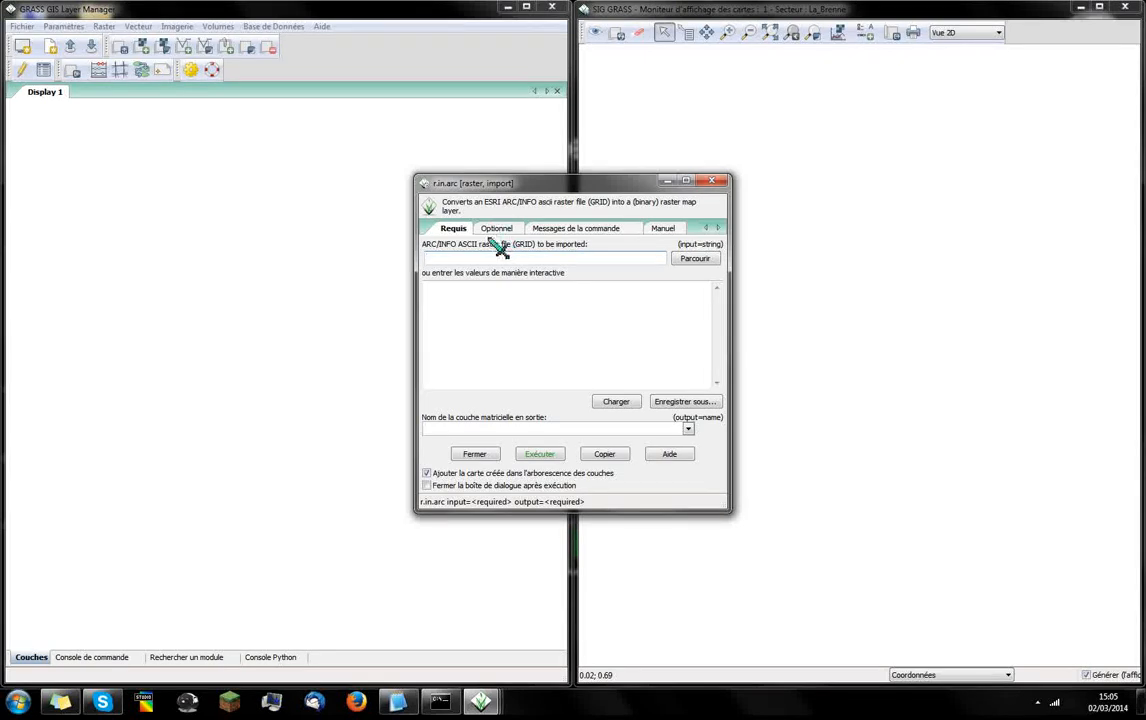
pyautogui.moveTo(468, 181); pyautogui.dragTo(459, 172)
pyautogui.click(688, 251)
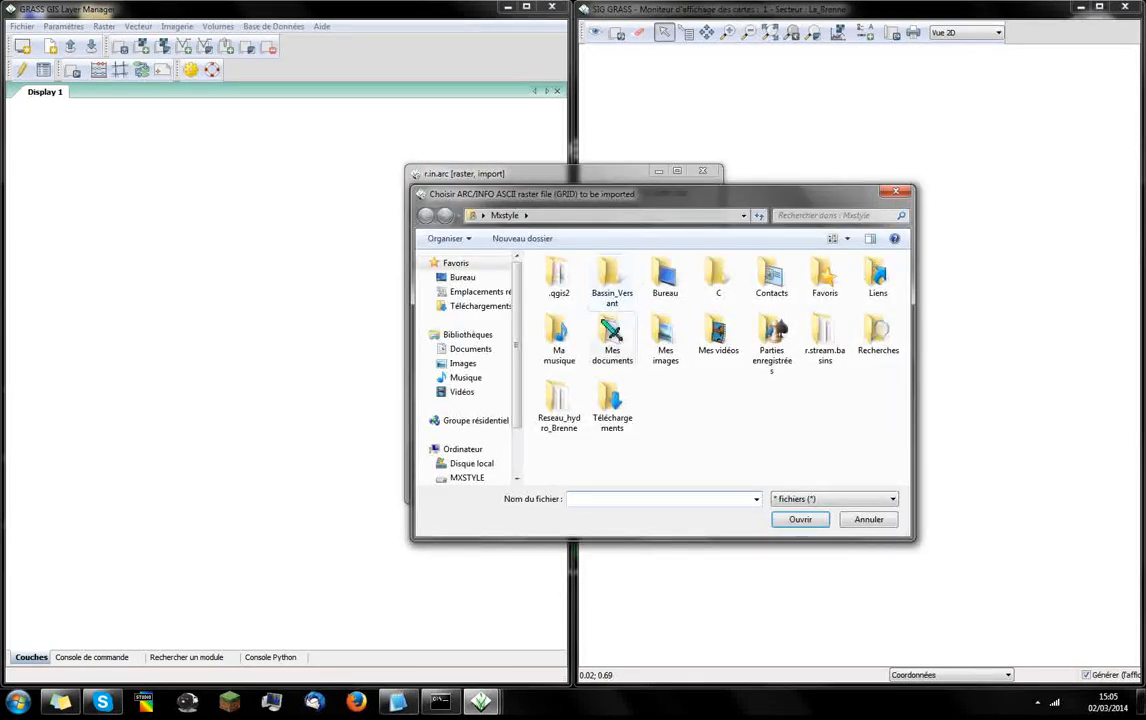
pyautogui.click(462, 277)
pyautogui.scroll(-5, 688, 320)
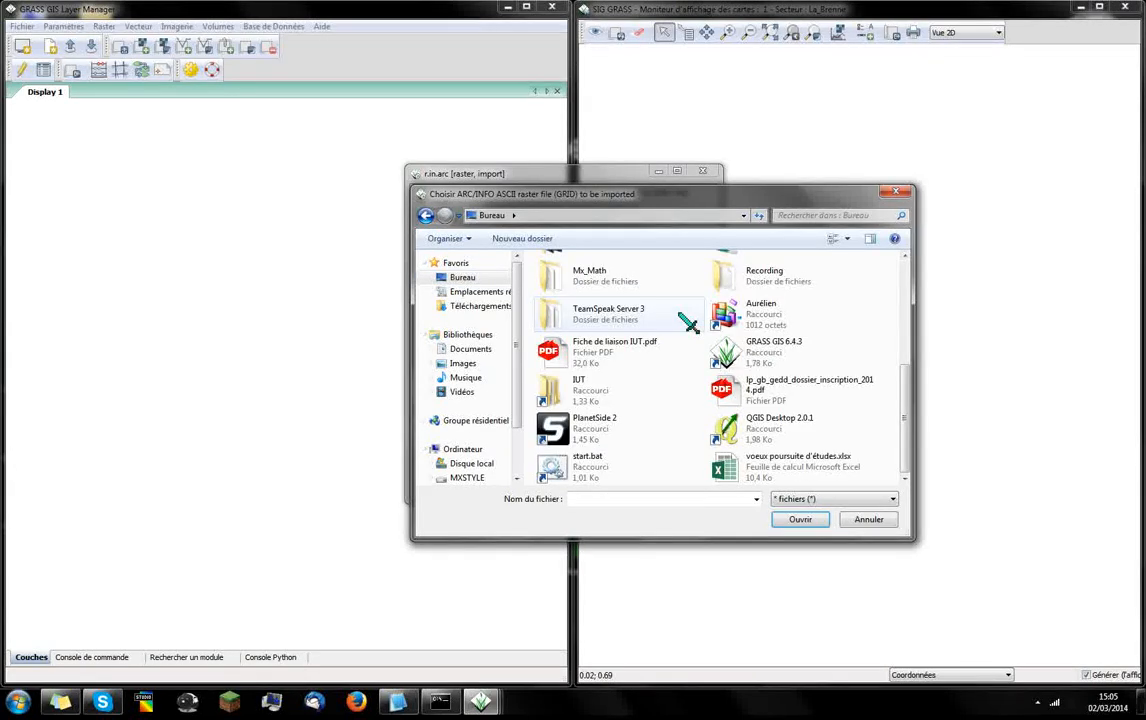
pyautogui.scroll(1, 912, 392)
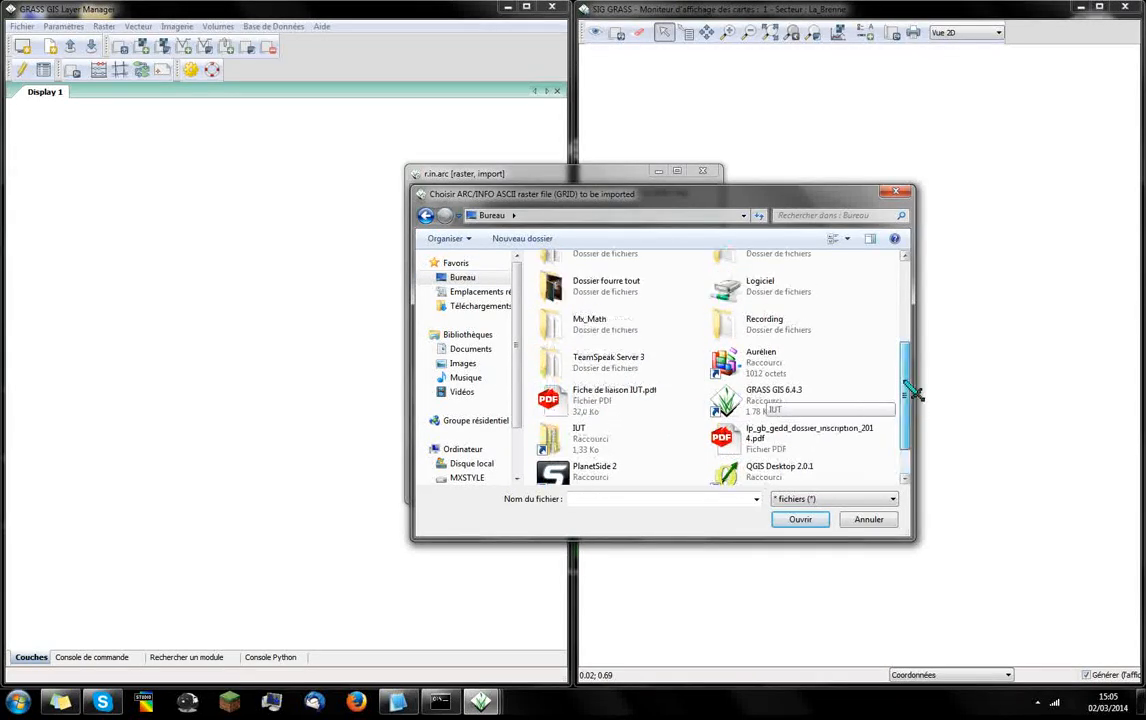
pyautogui.moveTo(912, 392); pyautogui.dragTo(908, 346)
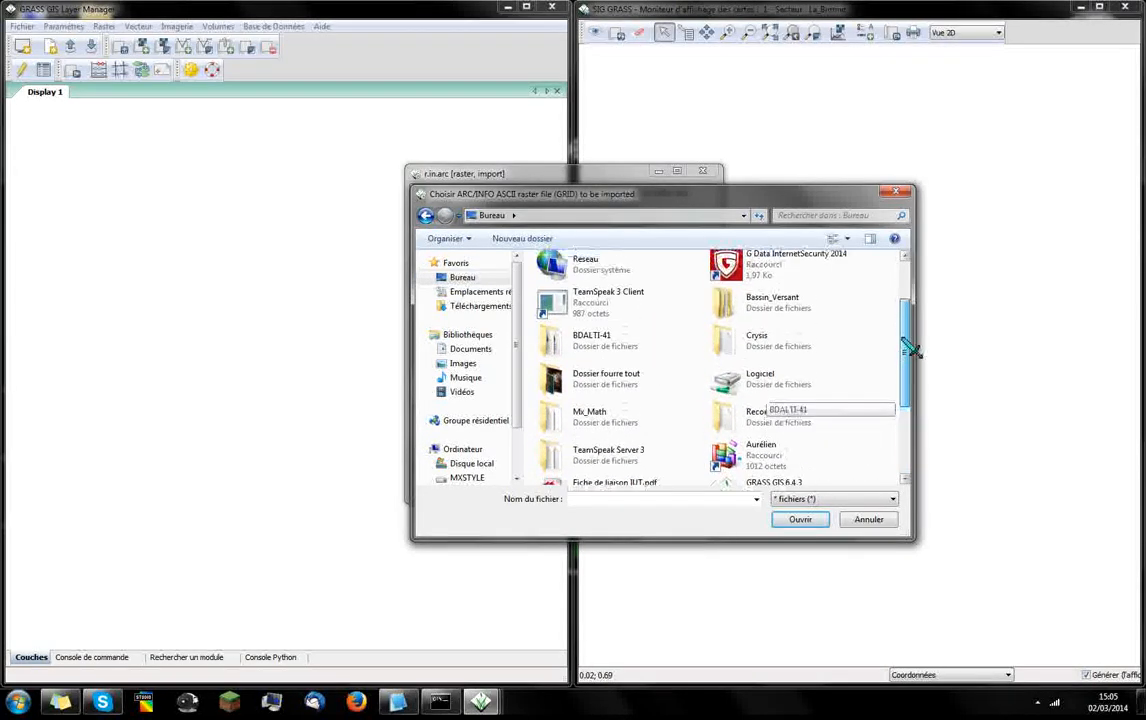
pyautogui.doubleClick(590, 350)
pyautogui.click(631, 278)
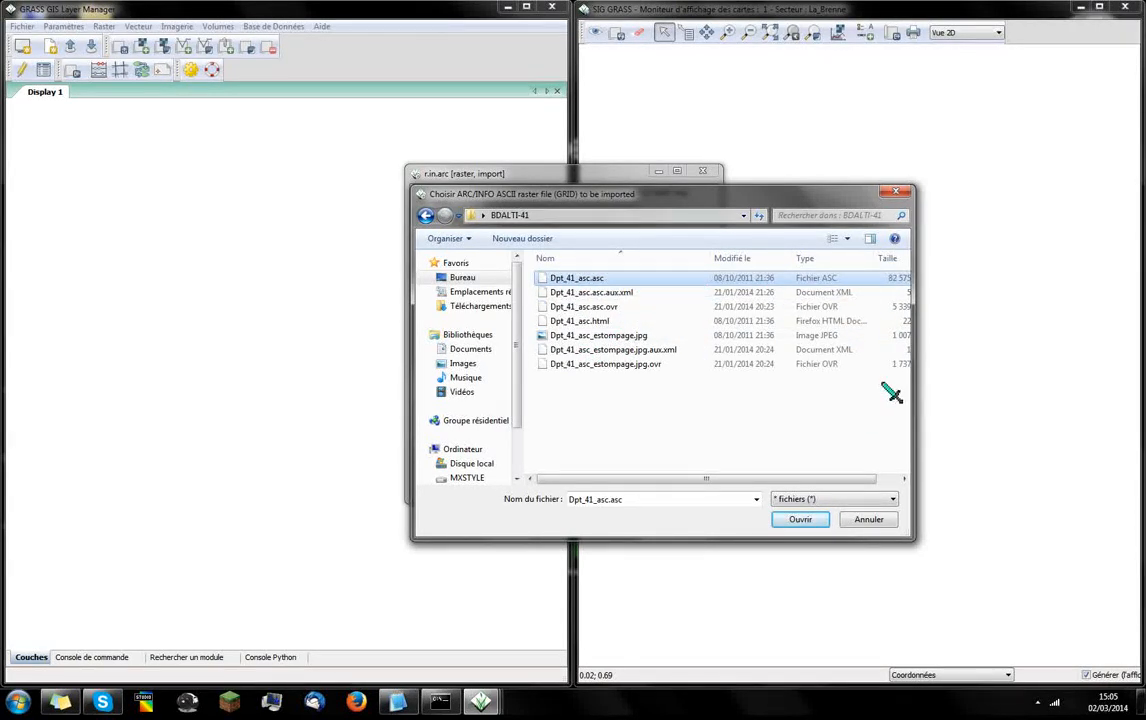
pyautogui.moveTo(912, 366); pyautogui.dragTo(987, 357)
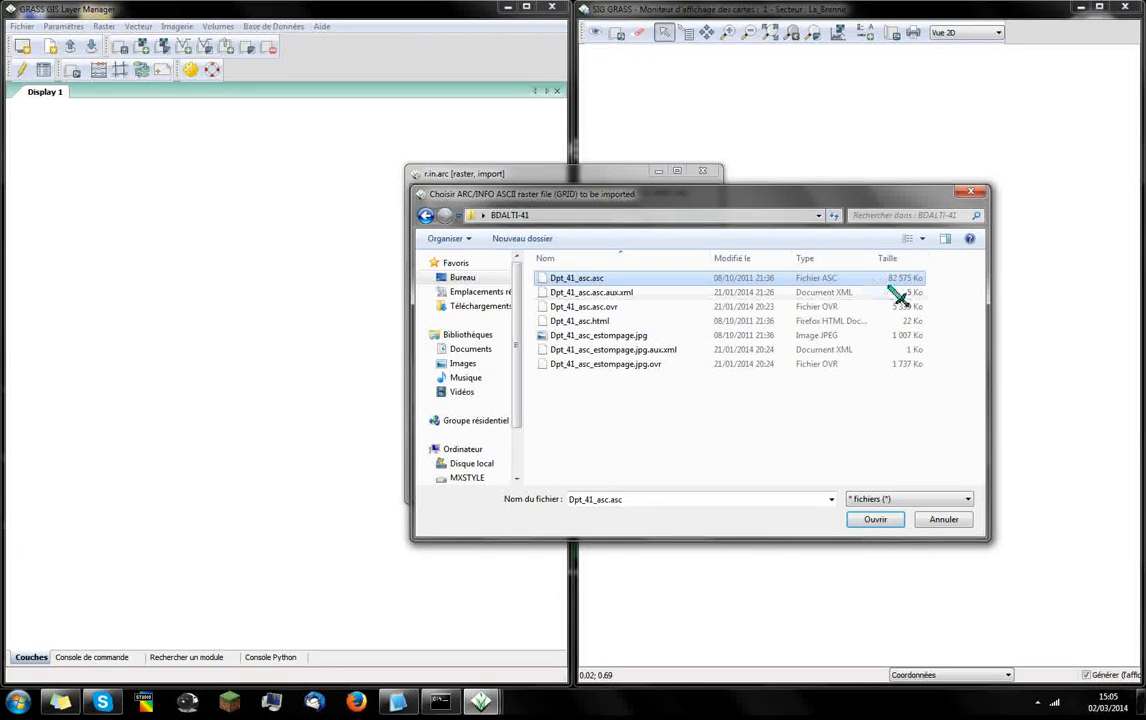
pyautogui.click(884, 524)
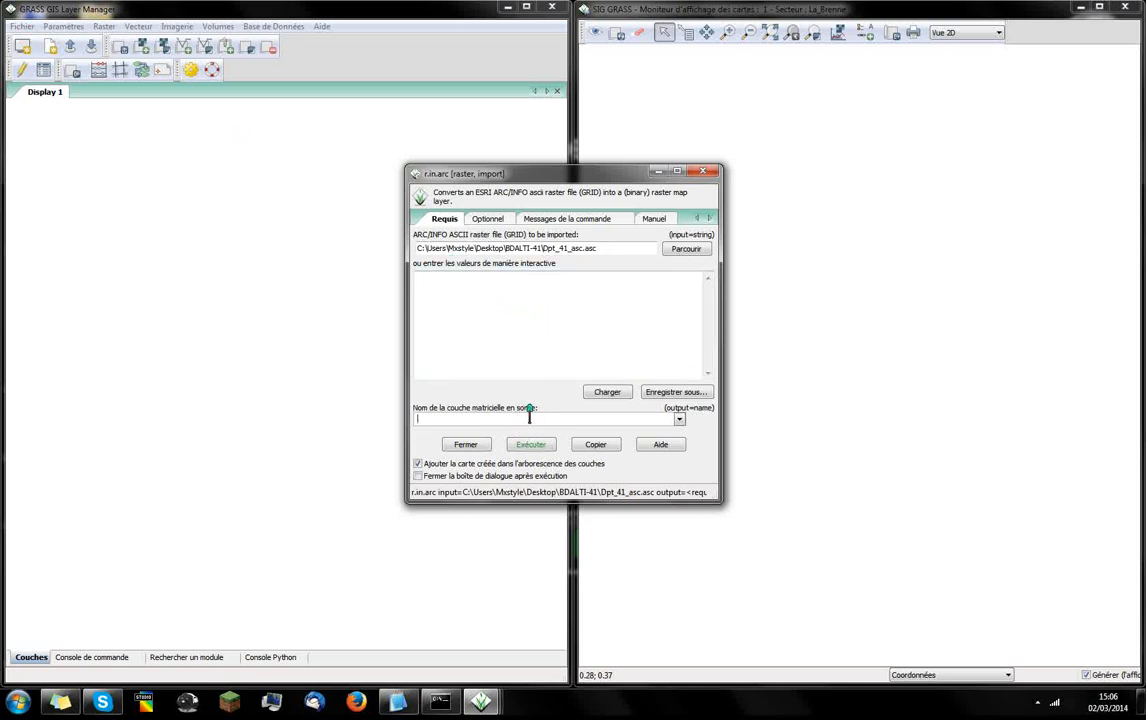
# Name the output raster Bd_alti_41, run the import and close its dialog
pyautogui.write('Bd_alti_41')
pyautogui.click(541, 449)
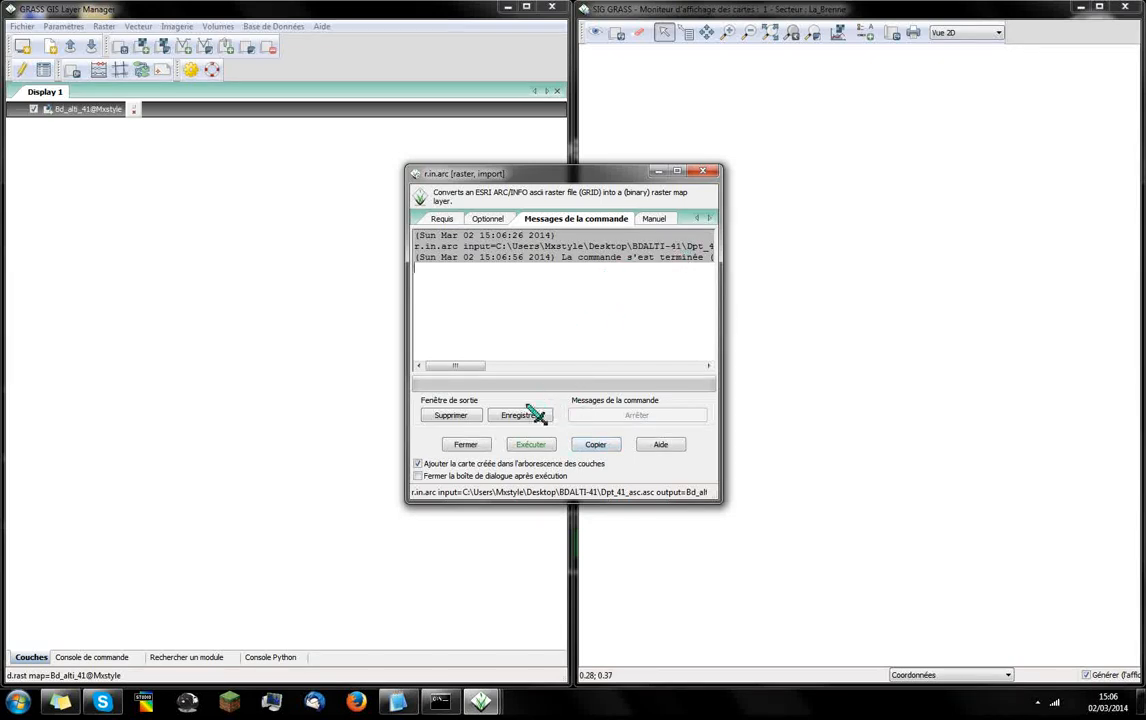
pyautogui.click(467, 446)
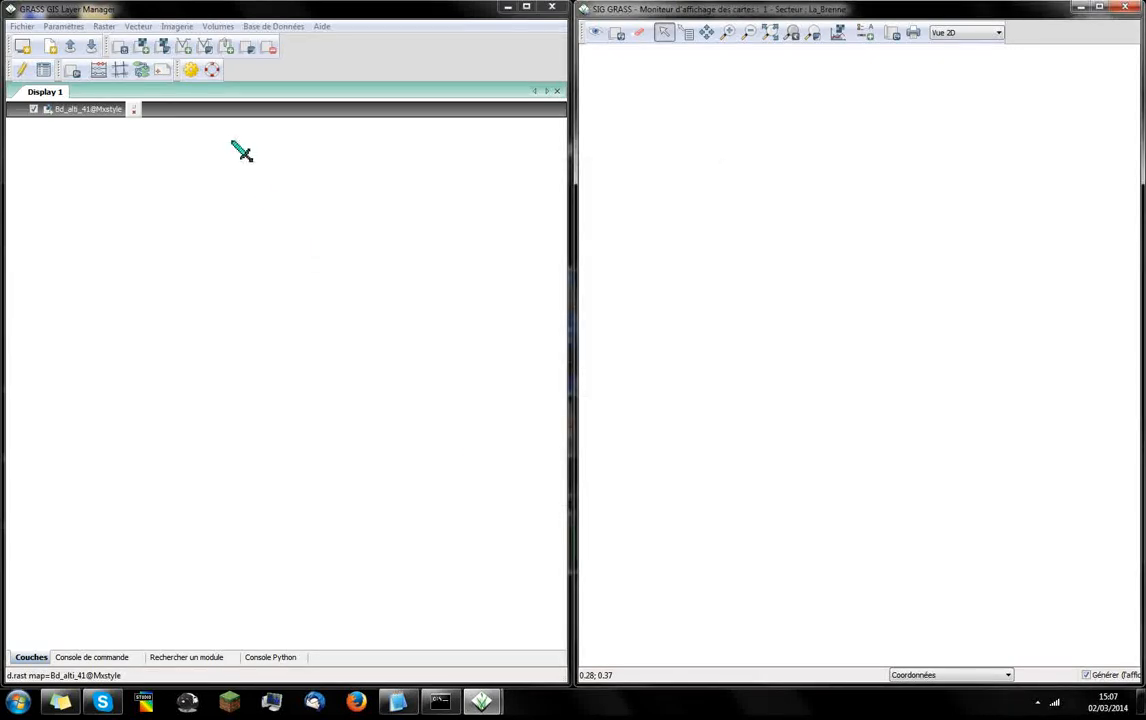
# Zoom the map display to the full Bd_alti_41 raster and enlarge the tributary valley in its western part
pyautogui.rightClick(234, 110)
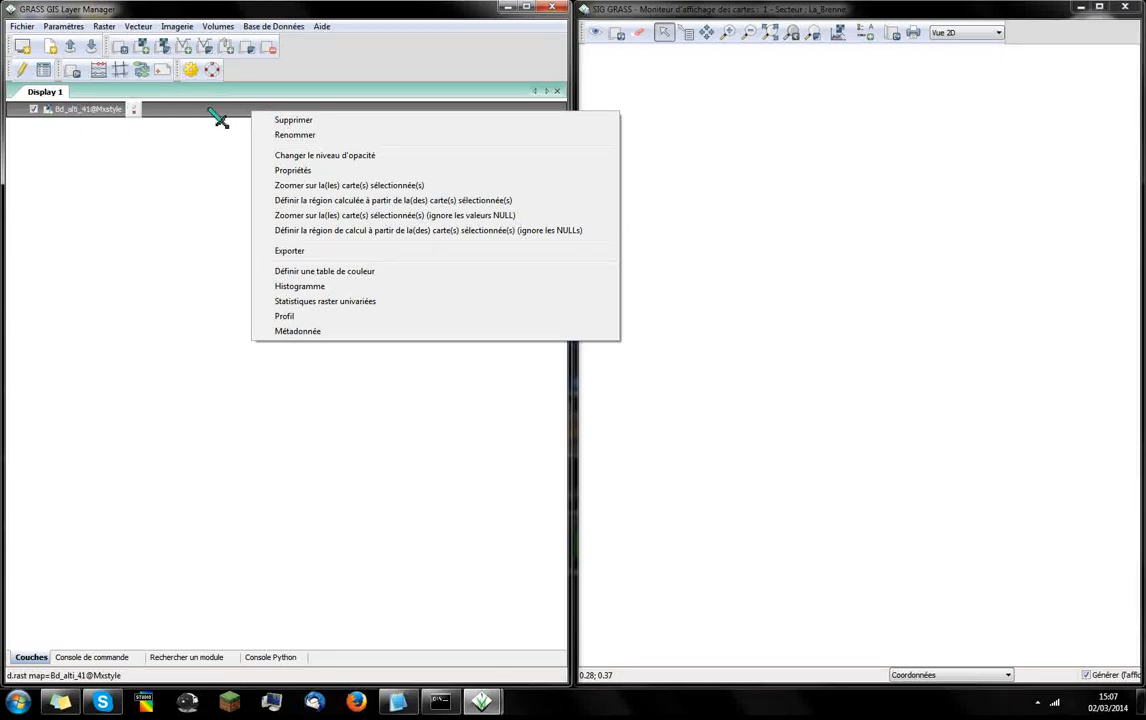
pyautogui.click(338, 188)
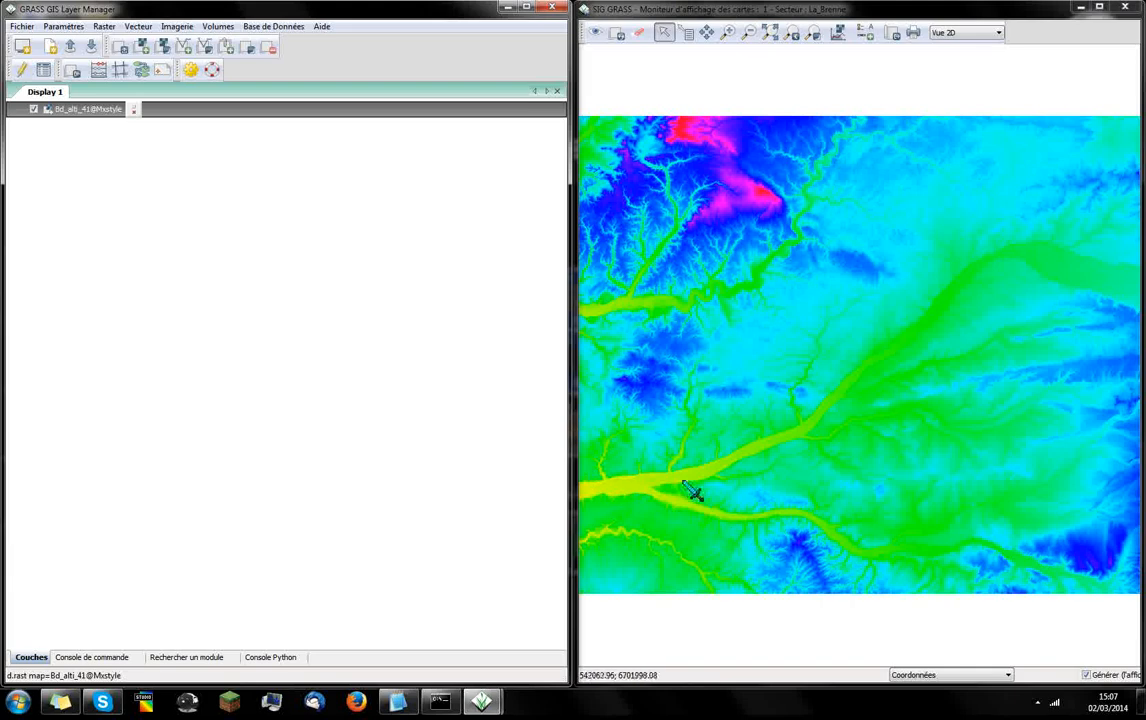
pyautogui.click(731, 33)
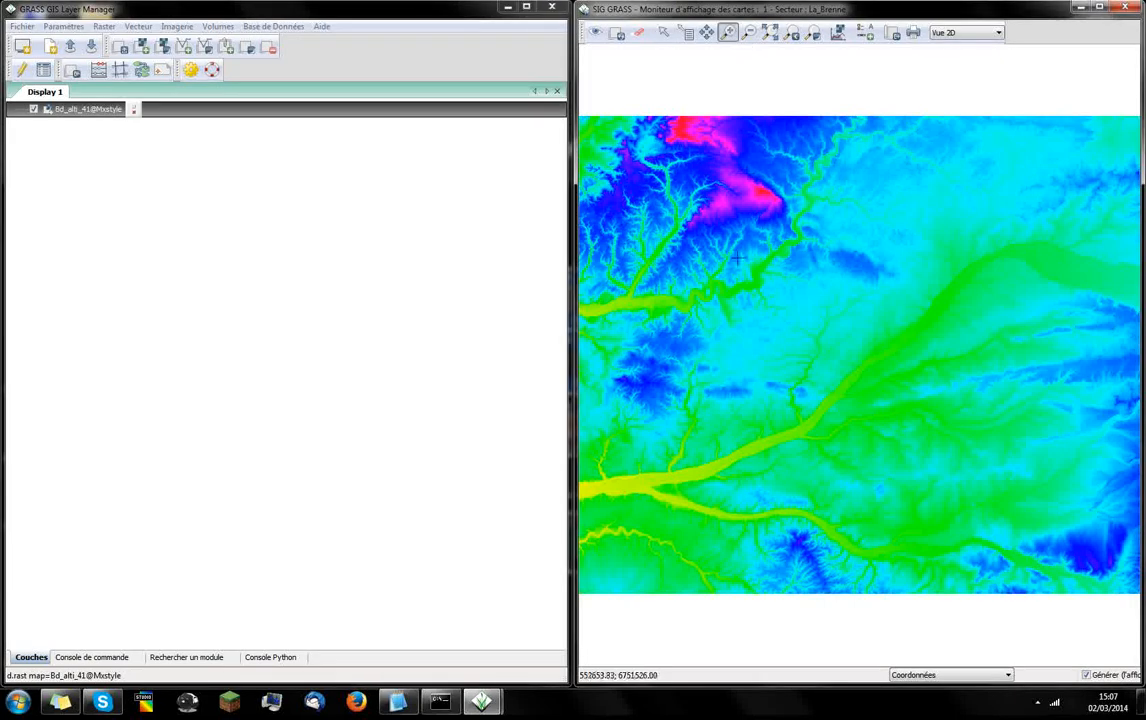
pyautogui.moveTo(652, 348); pyautogui.dragTo(734, 491)
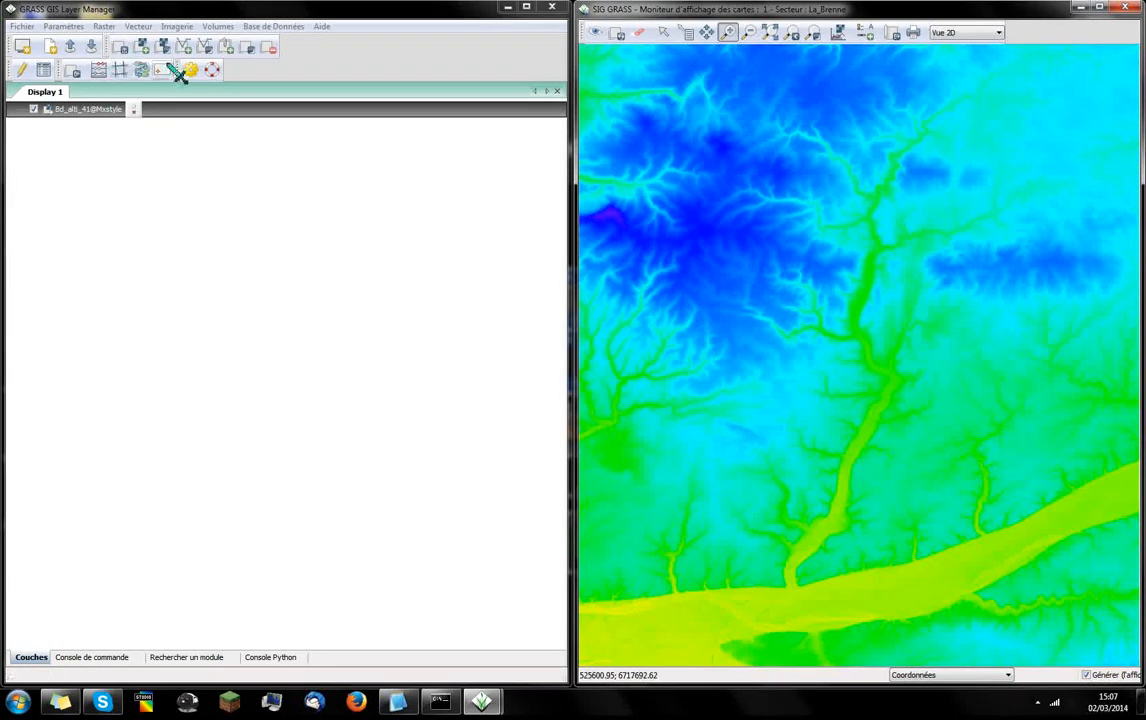
# Set the computational region from the Bd_alti_41 raster and return to the layer list
pyautogui.rightClick(216, 112)
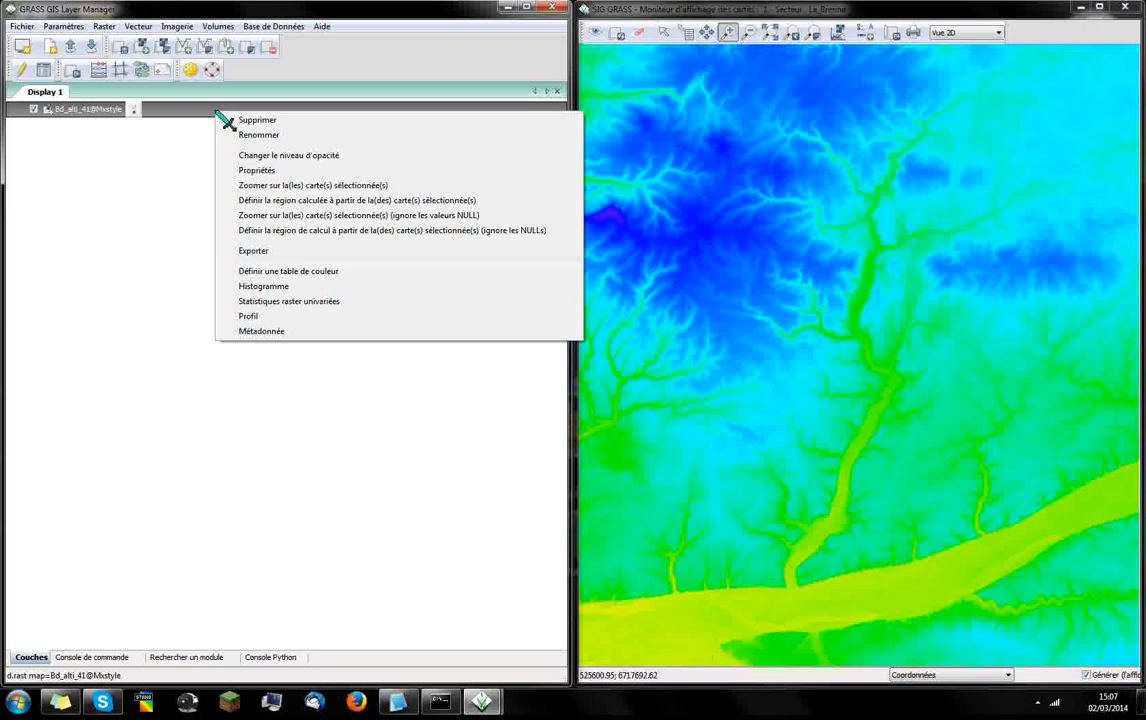
pyautogui.click(367, 201)
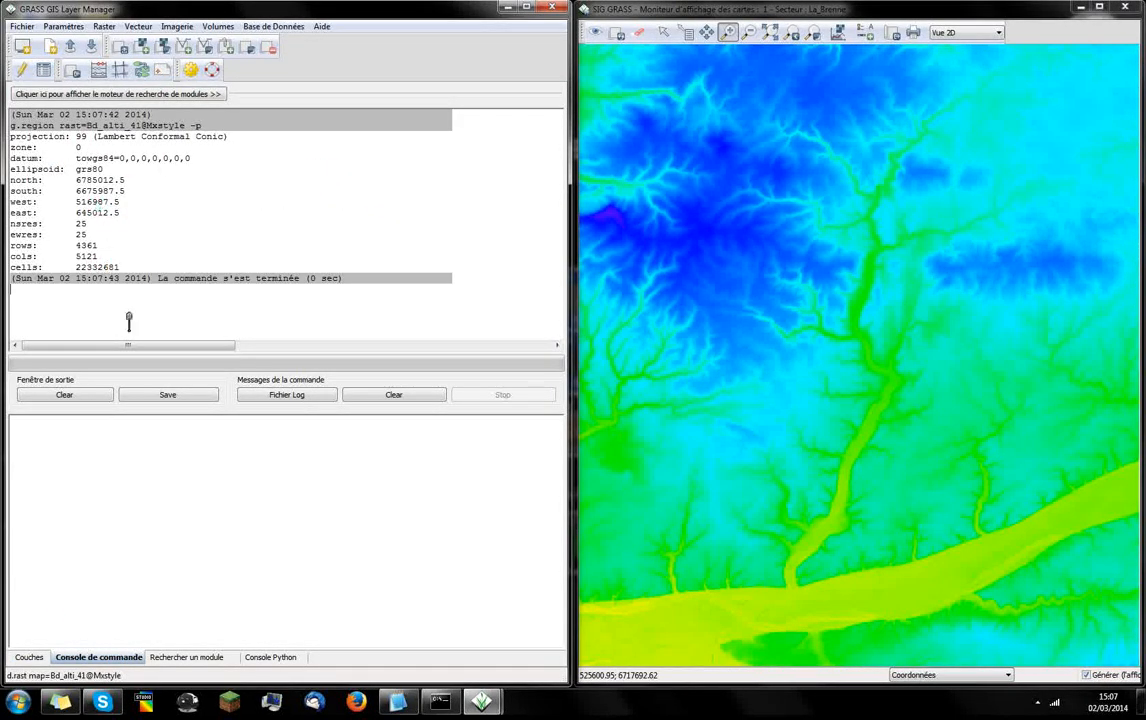
pyautogui.click(32, 657)
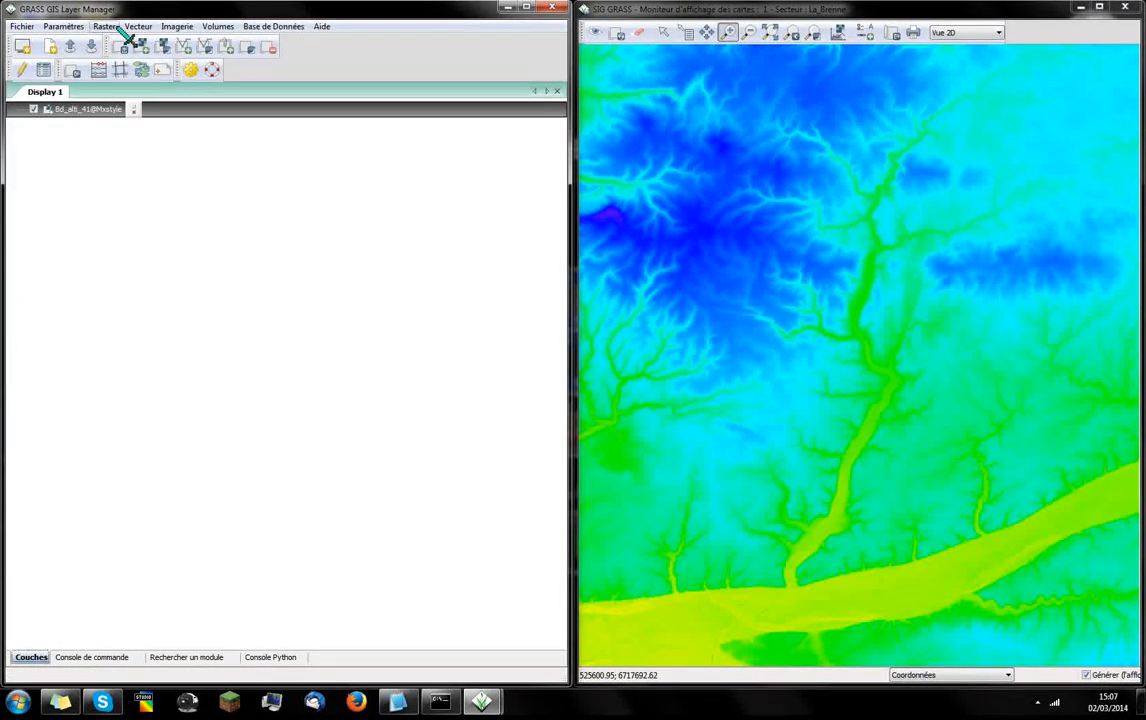
# Start the r.watershed basin analysis with Bd_alti_41 as the input elevation layer
pyautogui.click(107, 26)
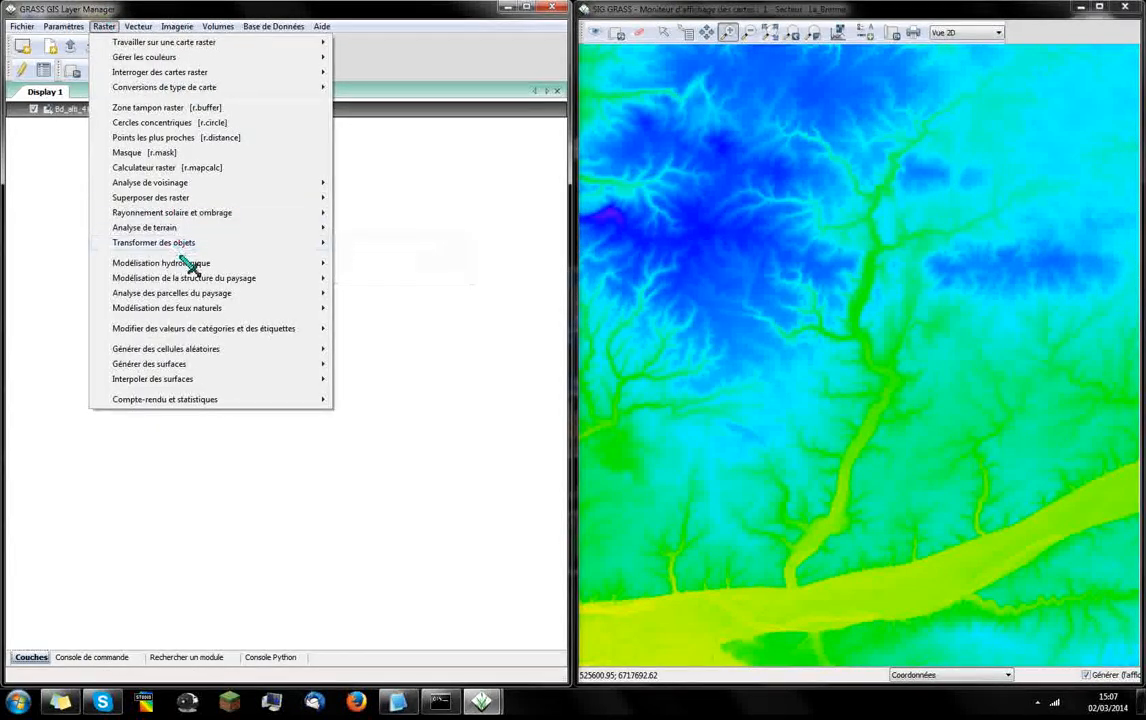
pyautogui.moveTo(185, 264)
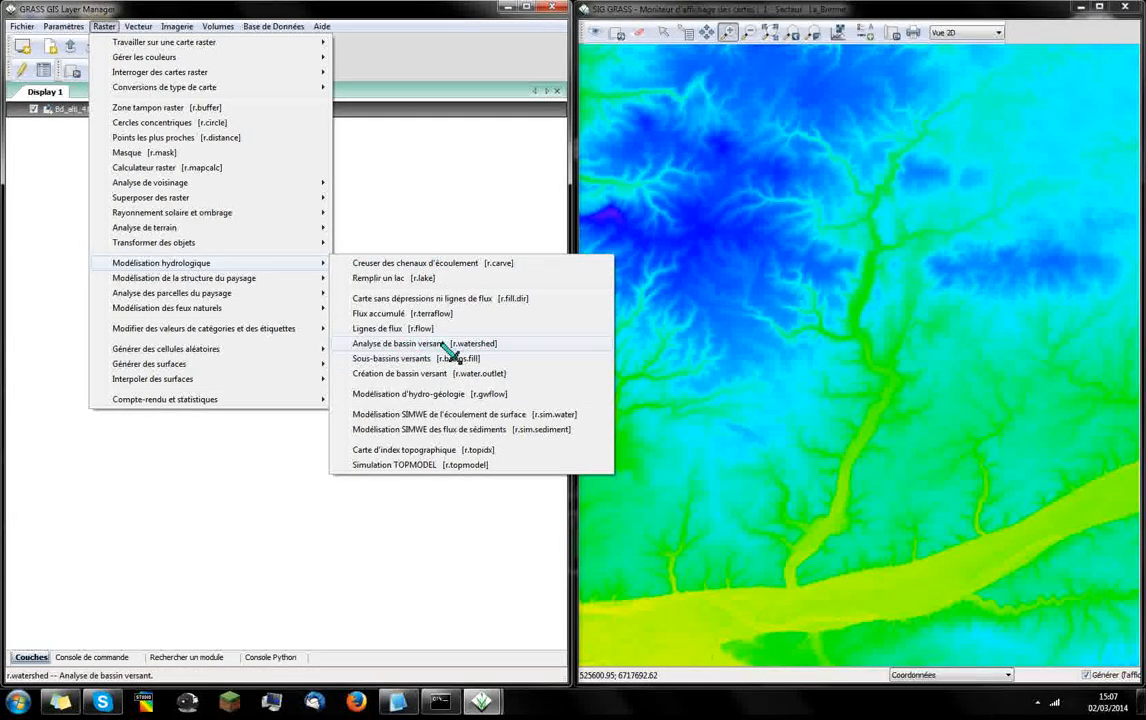
pyautogui.click(524, 345)
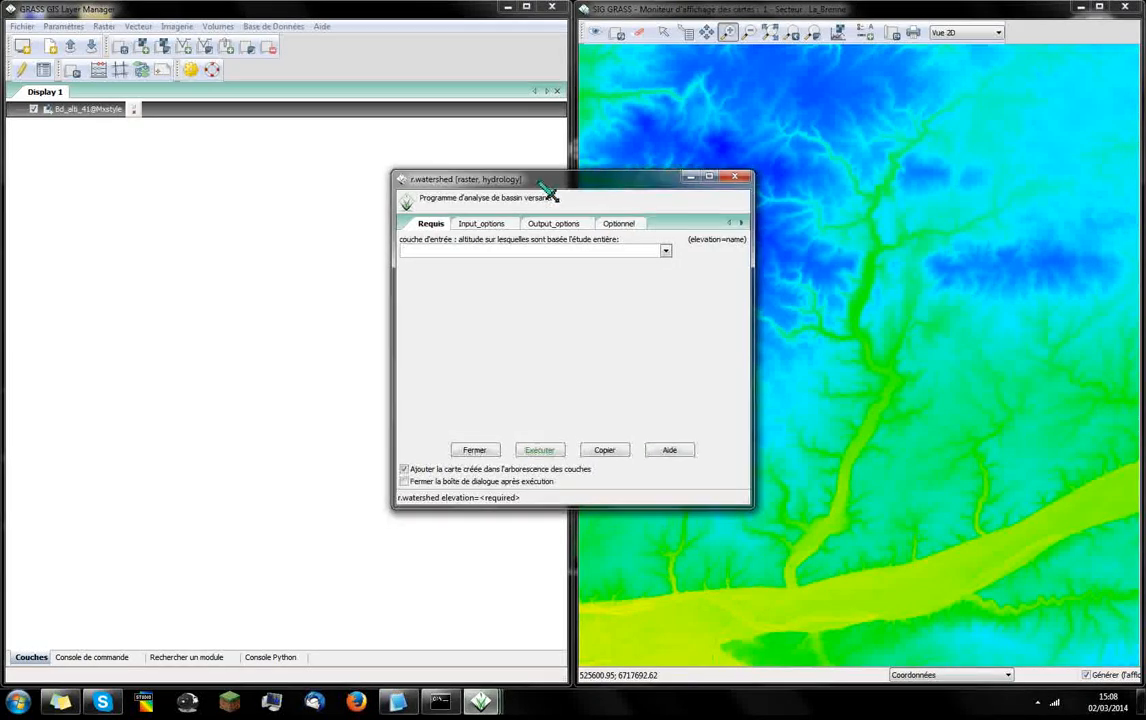
pyautogui.moveTo(541, 185); pyautogui.dragTo(526, 175)
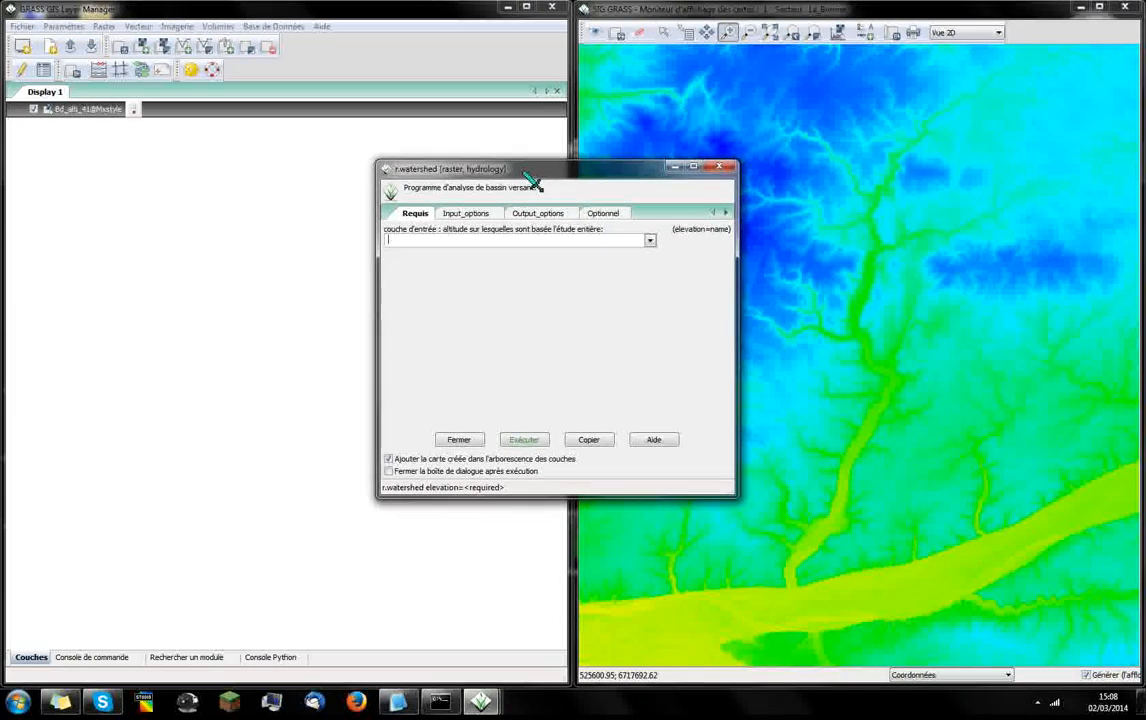
pyautogui.click(651, 241)
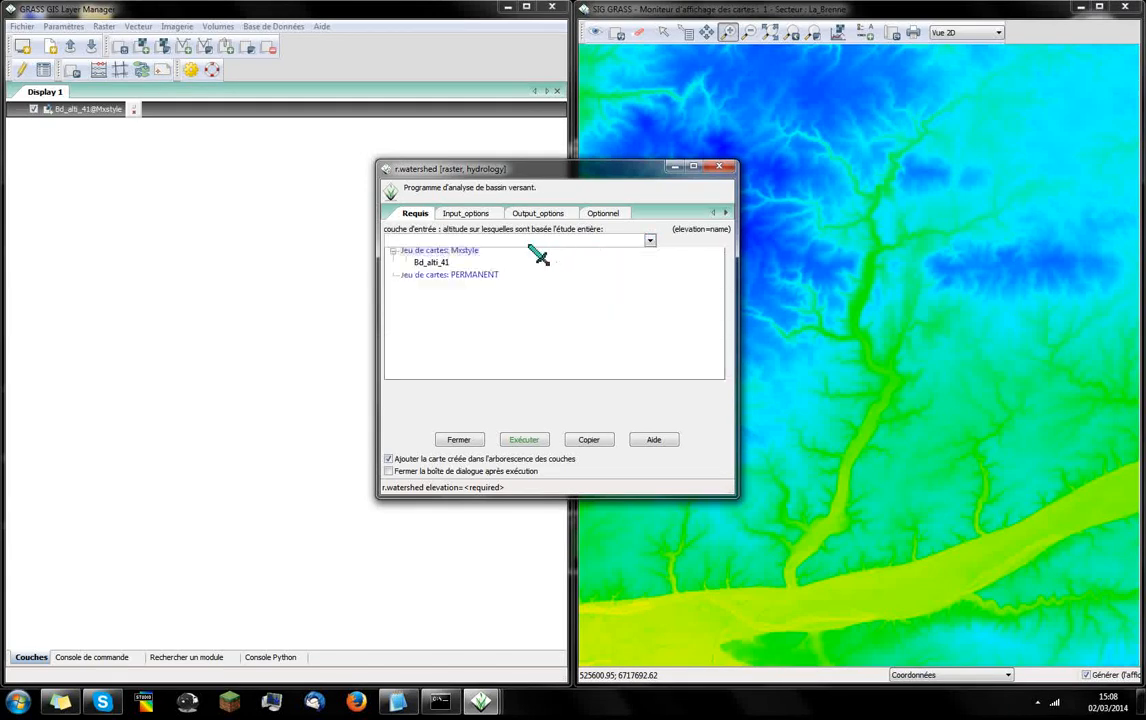
pyautogui.click(438, 267)
# Set the minimum watershed size threshold to 400000
pyautogui.click(476, 216)
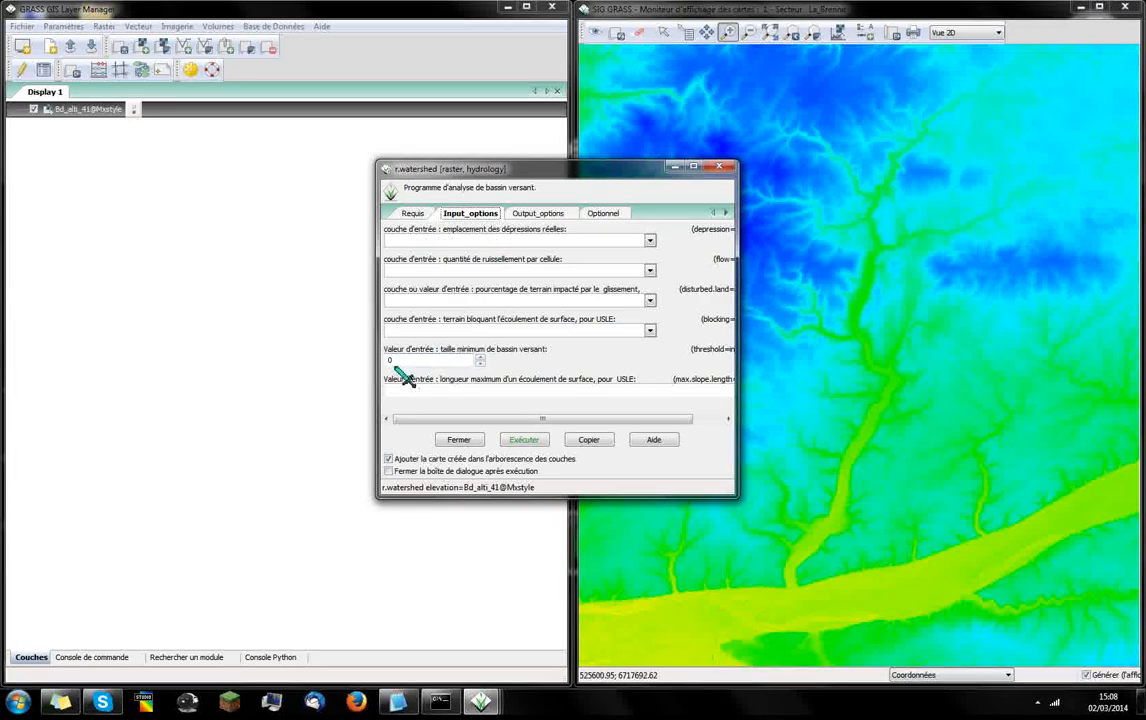
pyautogui.moveTo(400, 360); pyautogui.dragTo(355, 357)
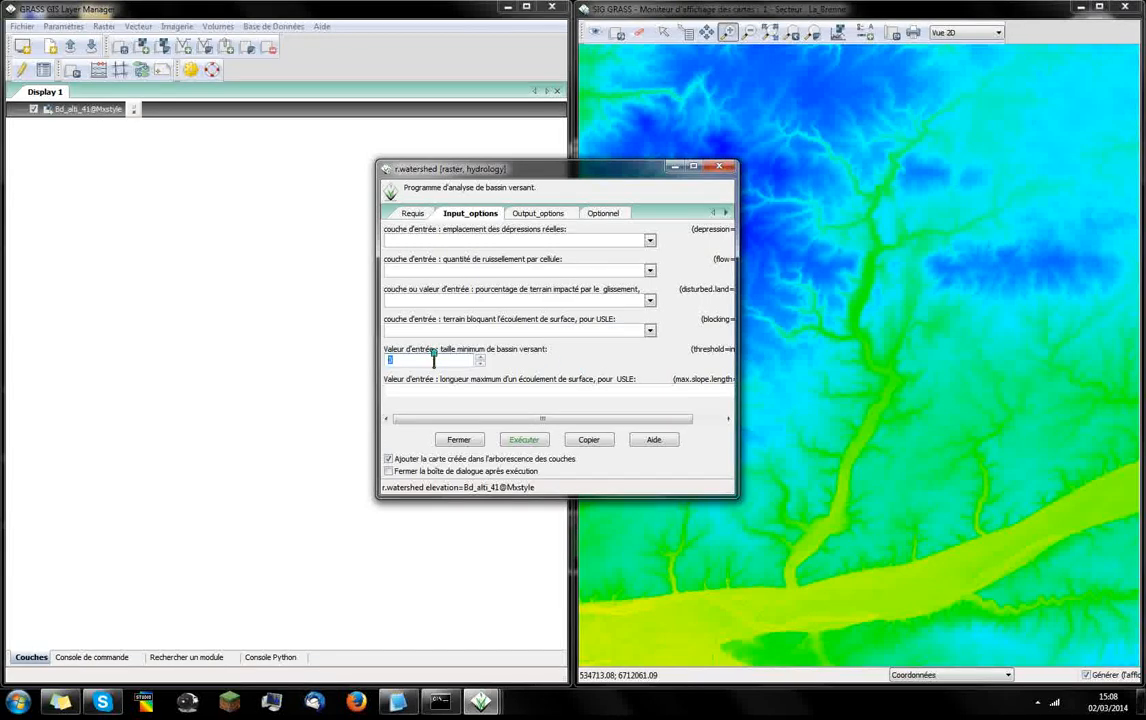
pyautogui.write('400000')
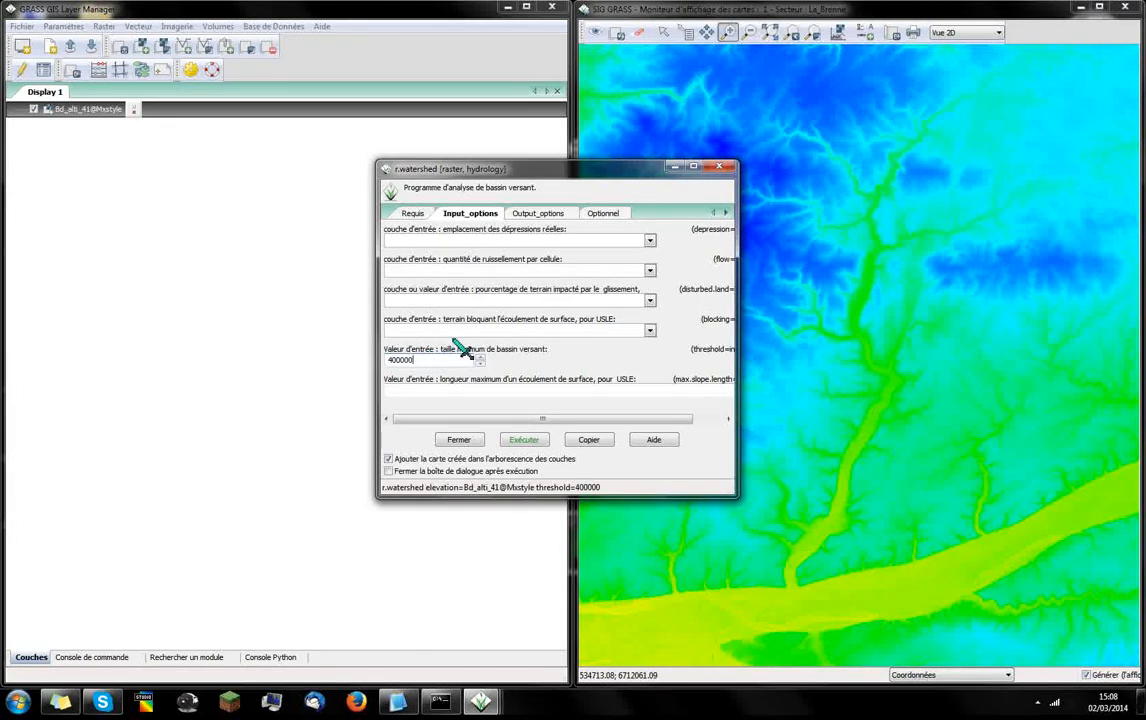
# Name the flow direction output layer directions_ecoulement
pyautogui.click(541, 216)
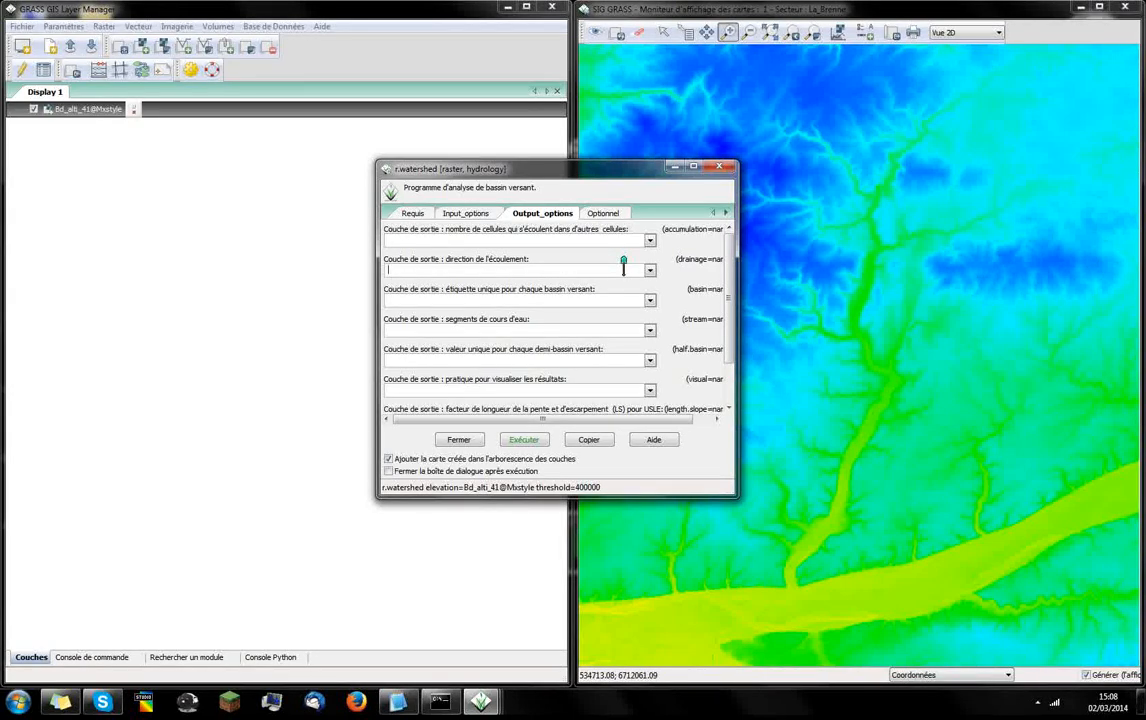
pyautogui.write('direction-ecoulemen')
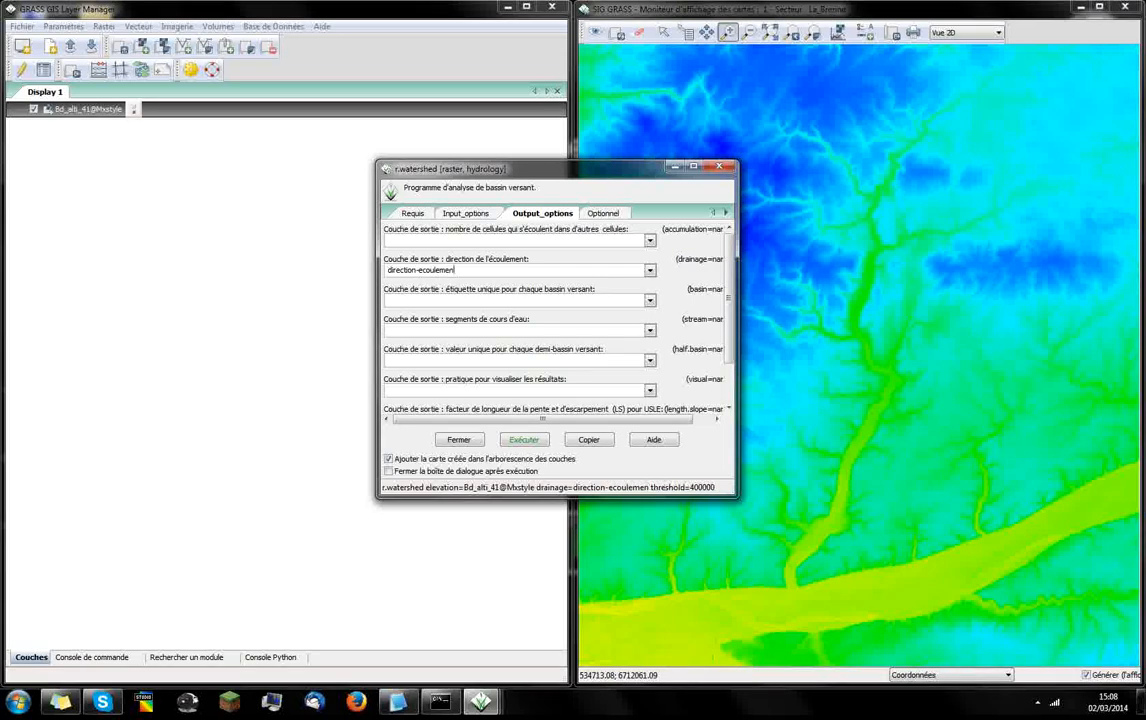
pyautogui.press('BackSpace')
pyautogui.press('BackSpace')
pyautogui.press('BackSpace')
pyautogui.press('BackSpace')
pyautogui.press('BackSpace')
pyautogui.press('BackSpace')
pyautogui.write('s_ecoulement')
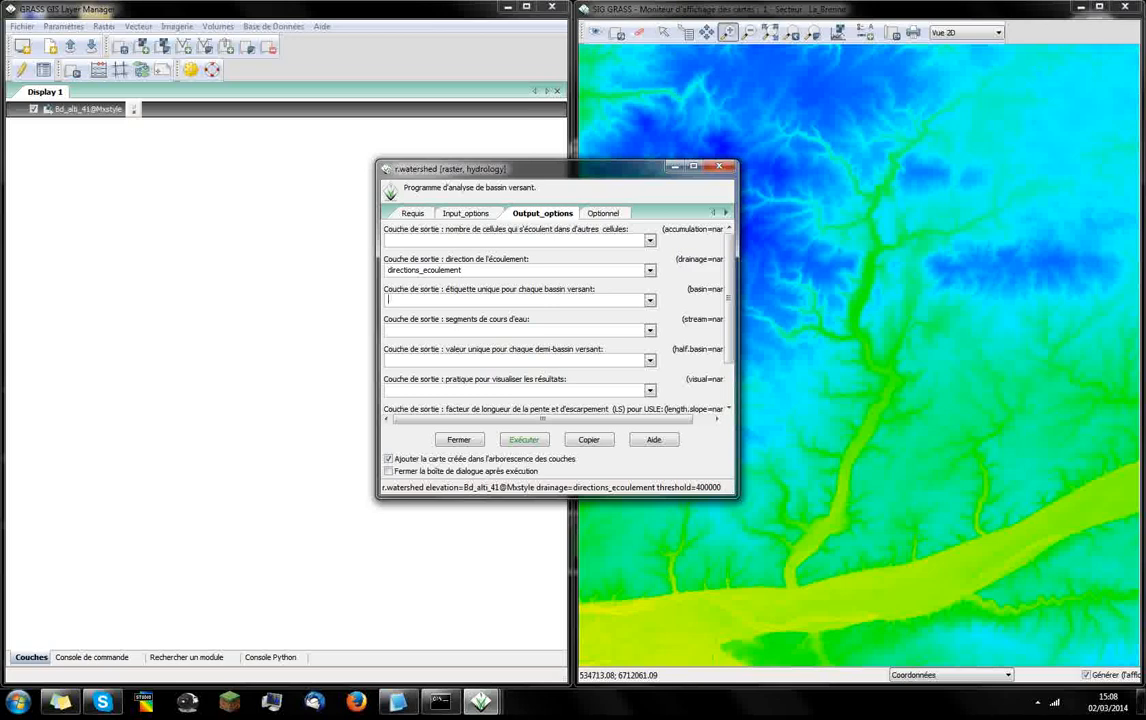
# Name the unique basin label output bassins, run the watershed analysis and close its dialog
pyautogui.write('bassins')
pyautogui.click(525, 441)
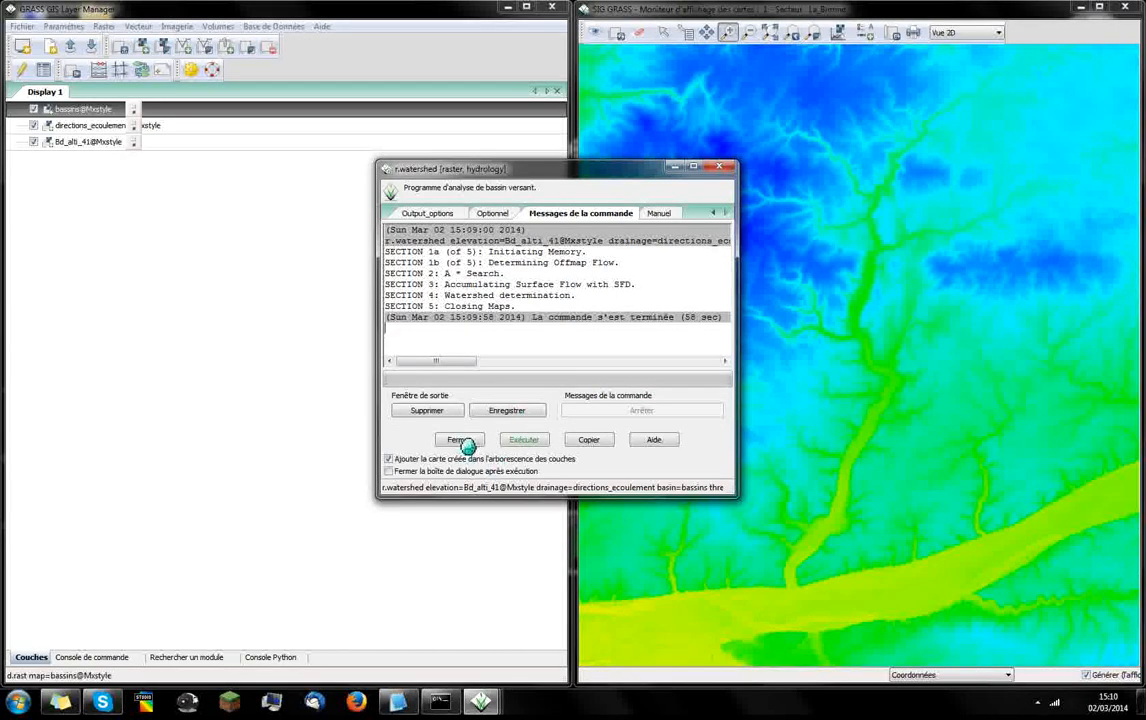
pyautogui.click(466, 446)
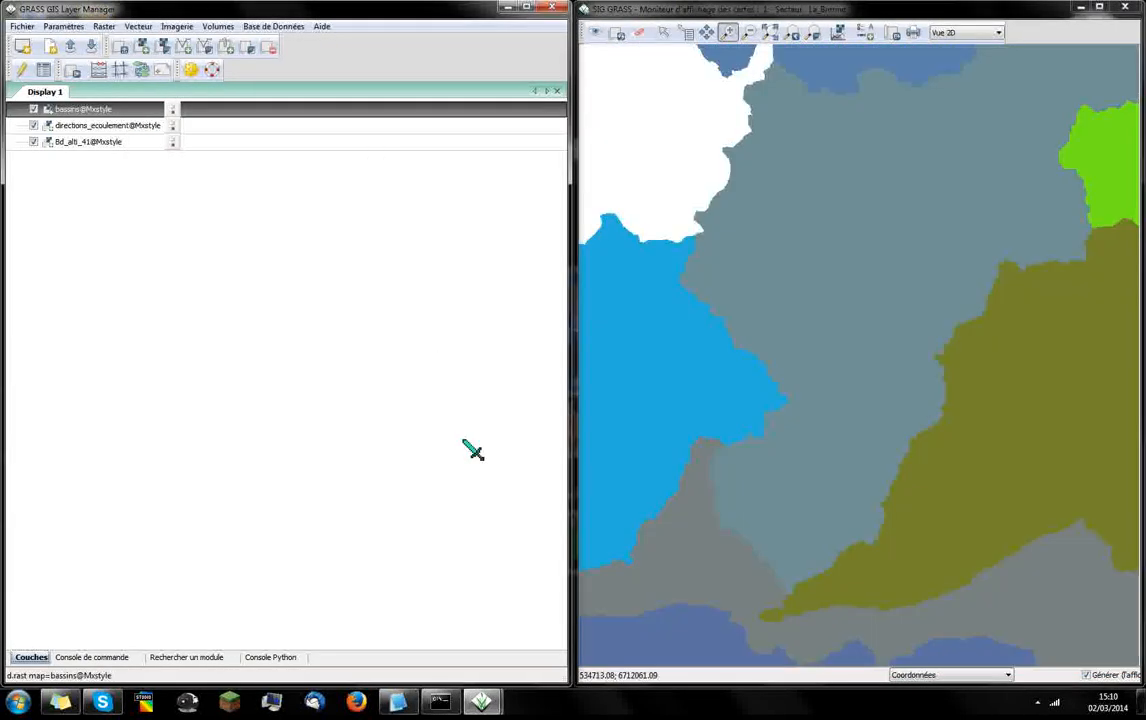
# Examine the full bassins layer and its western basins up close, then hide it to view directions_ecoulement
pyautogui.rightClick(146, 112)
pyautogui.click(210, 198)
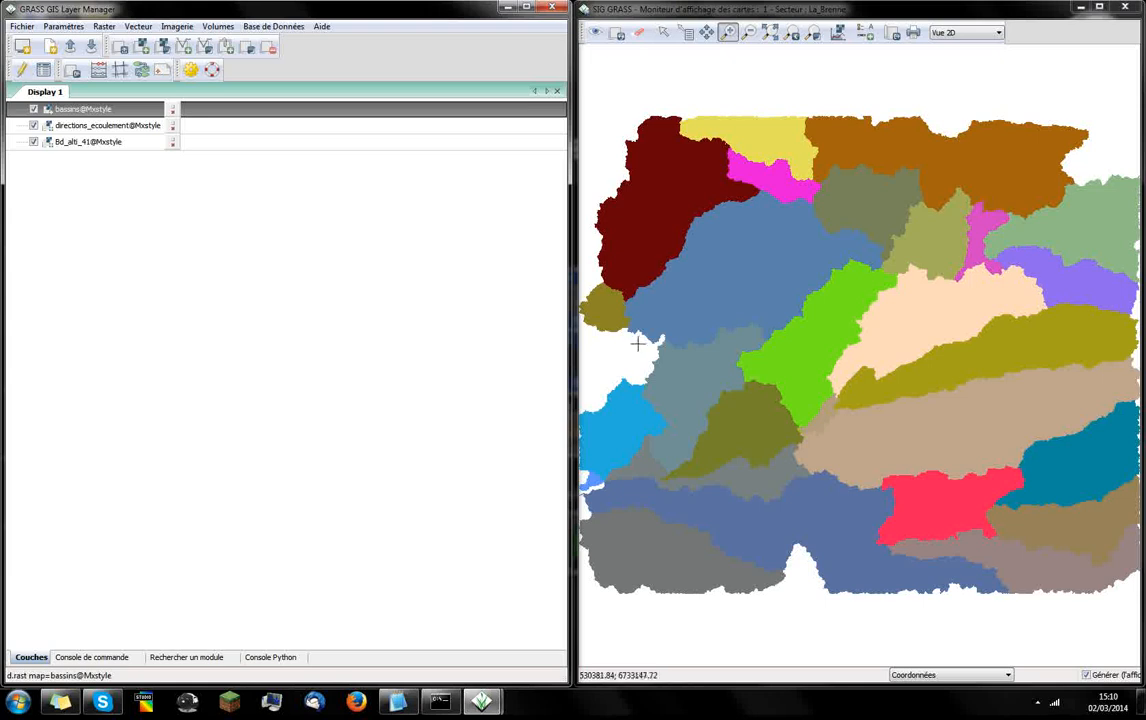
pyautogui.moveTo(638, 312); pyautogui.dragTo(772, 478)
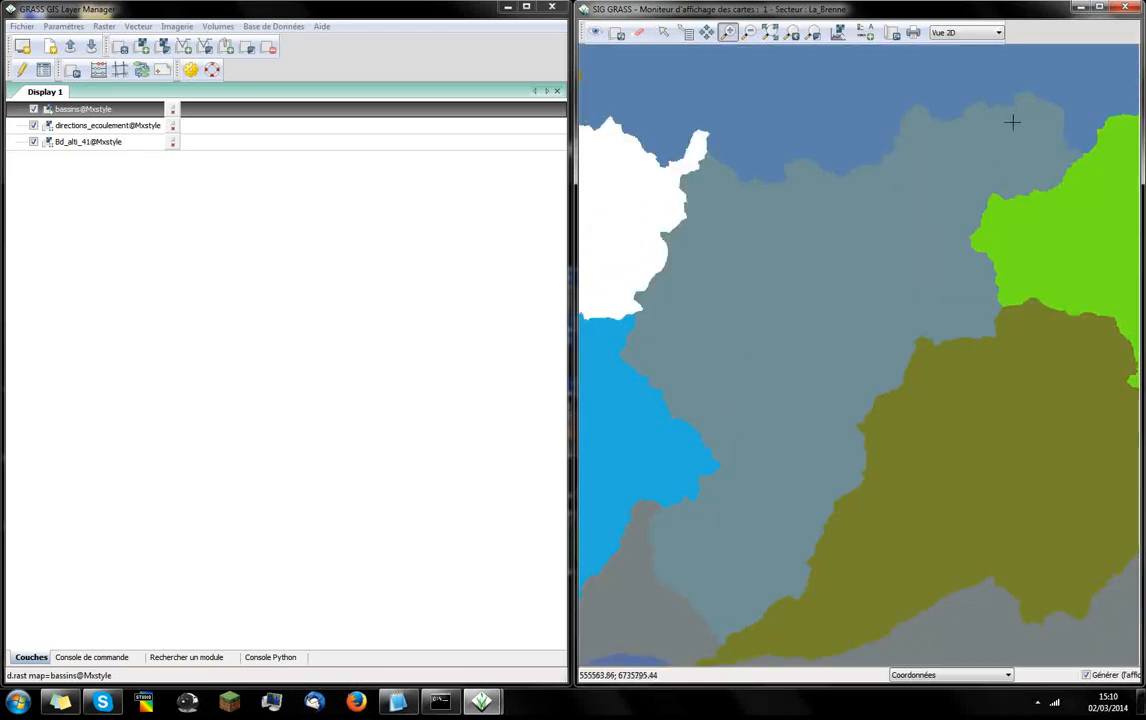
pyautogui.click(34, 109)
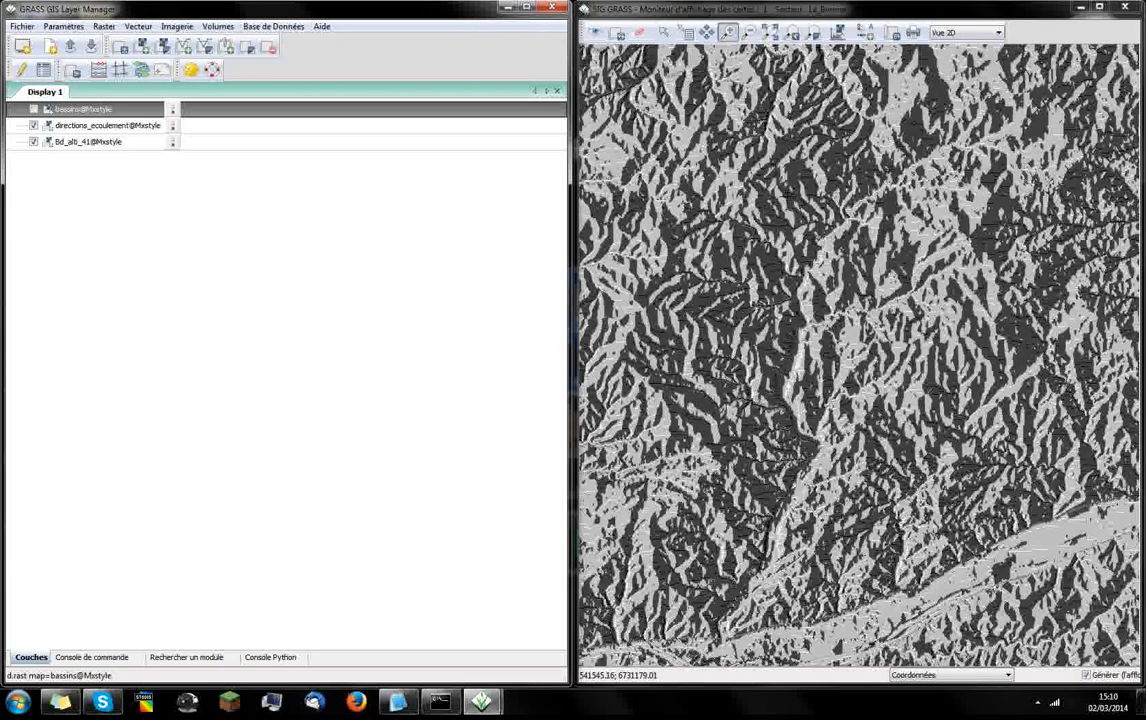
# Show the bassins layer, locate the Brenne basin's outlet and note its coordinates as 537472 ; 6703297 in Notepad2
pyautogui.click(33, 108)
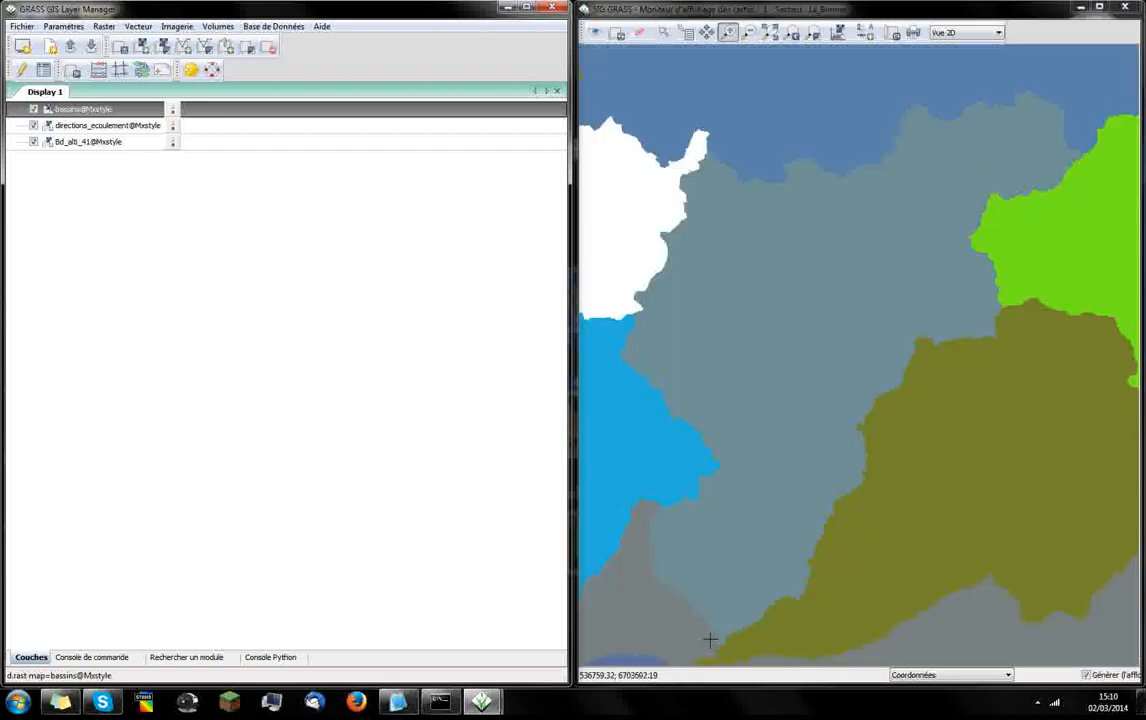
pyautogui.moveTo(710, 637); pyautogui.dragTo(732, 652)
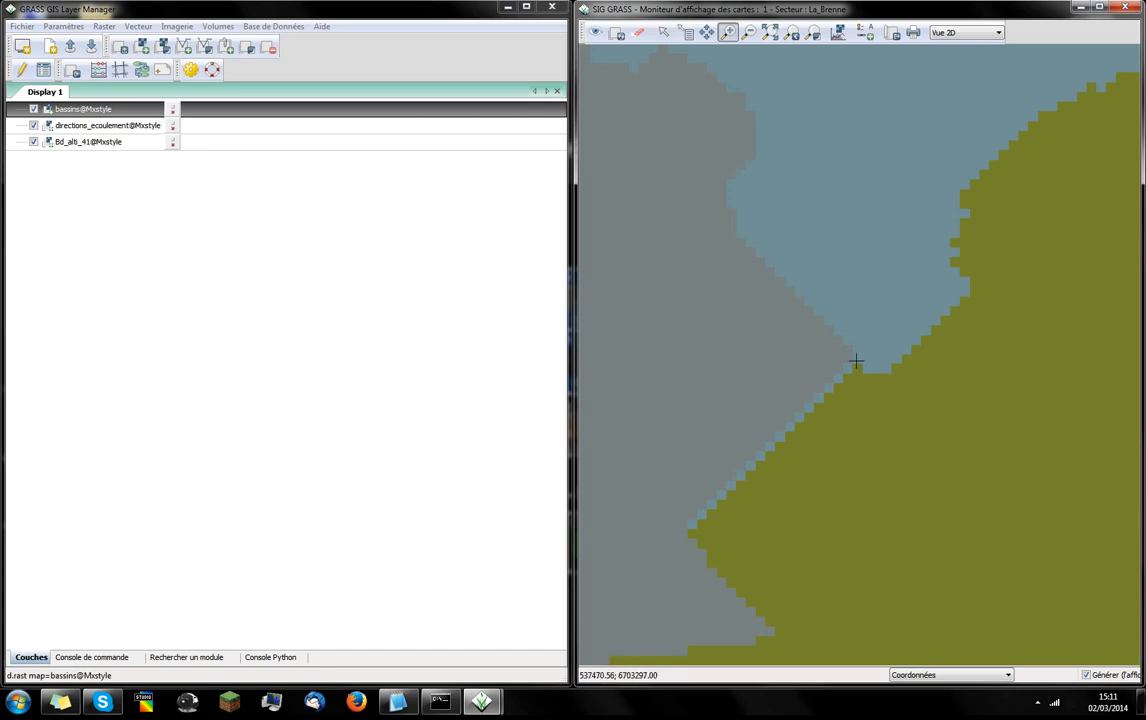
pyautogui.click(397, 702)
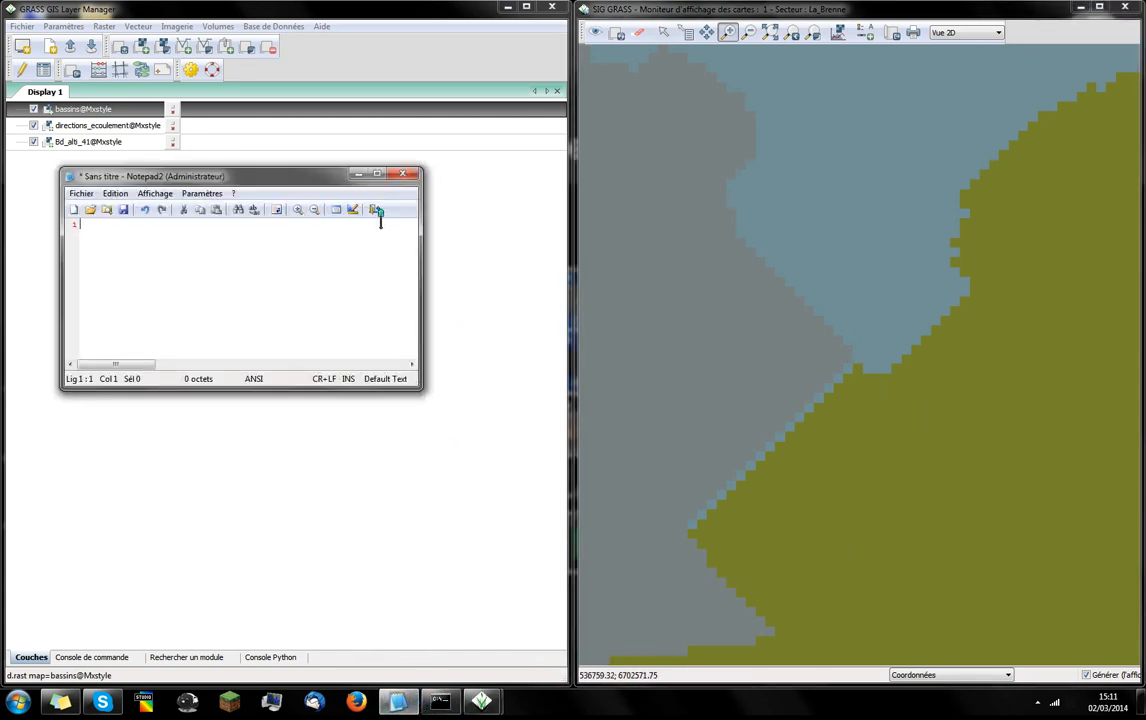
pyautogui.moveTo(235, 173); pyautogui.dragTo(256, 166)
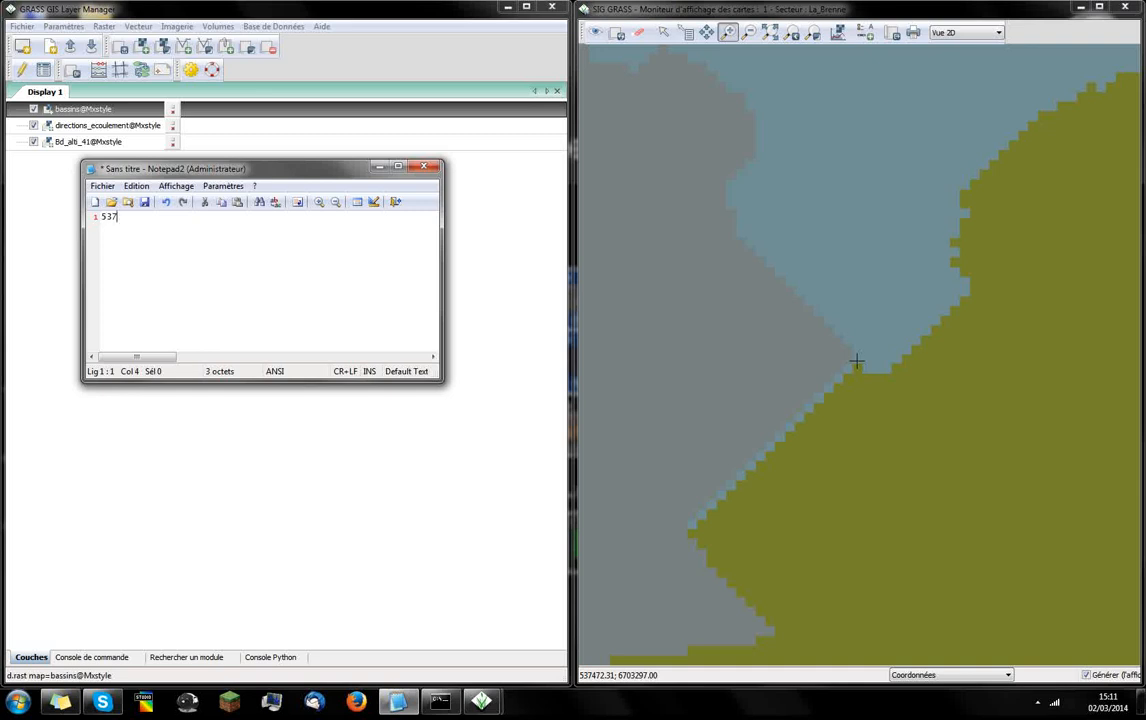
pyautogui.write('472 ; 6703297')
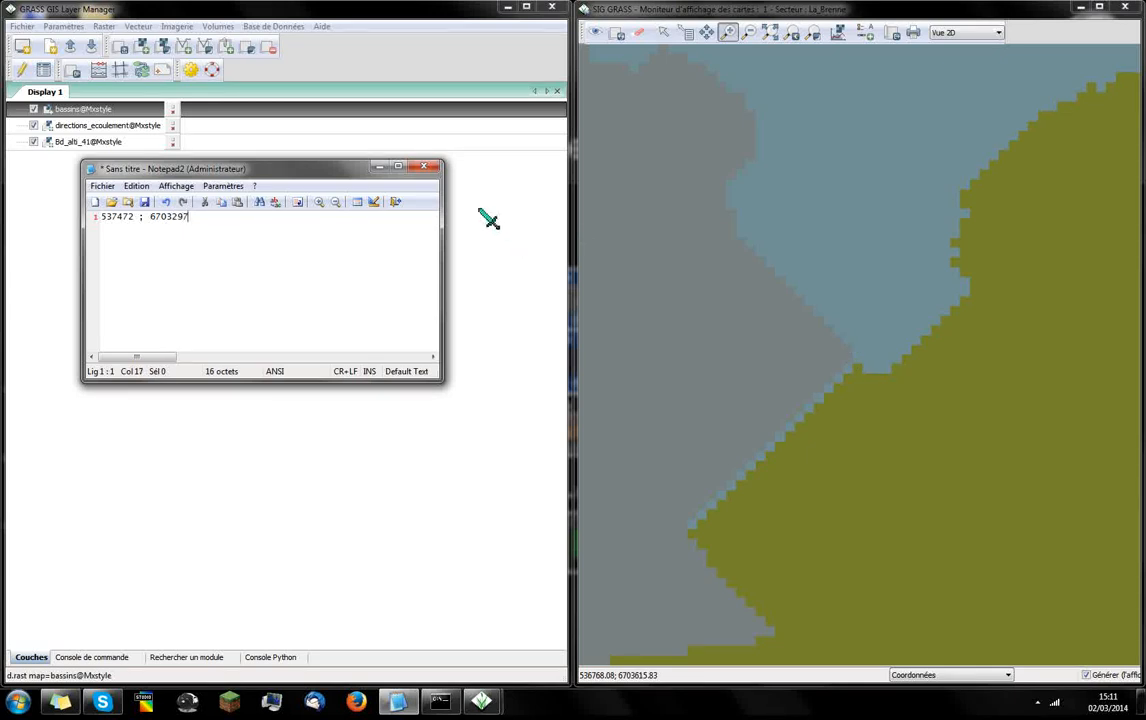
pyautogui.click(379, 166)
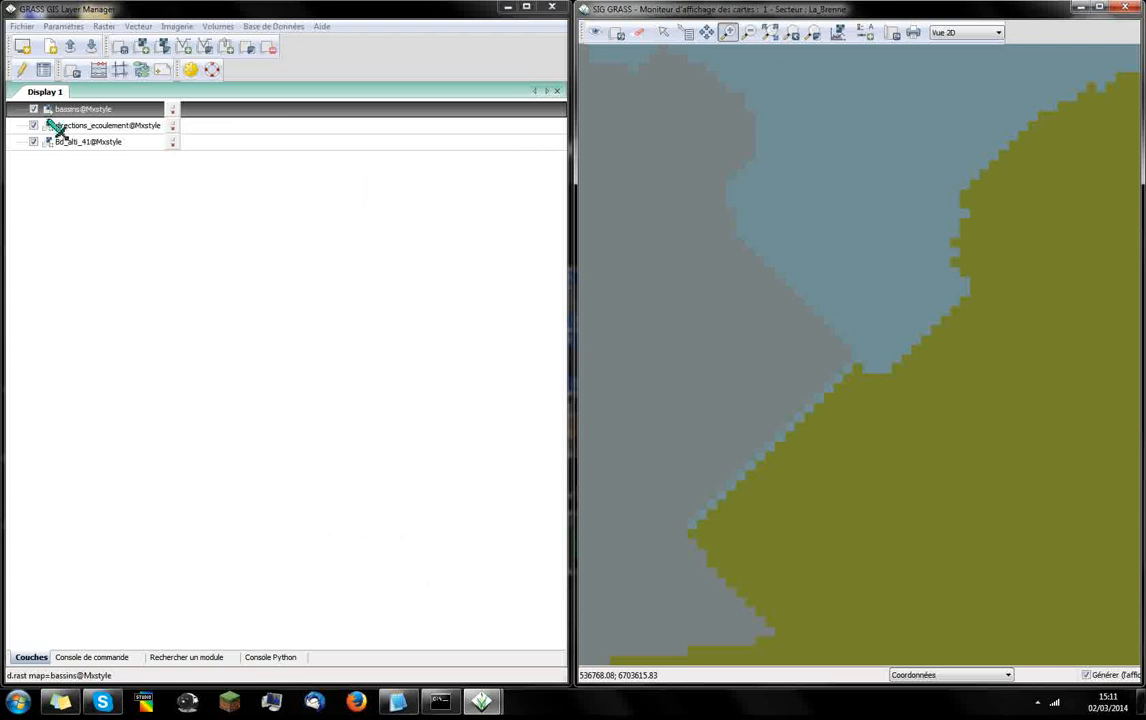
# View the full extent of the bassins layer and remove the layer from the display tree
pyautogui.rightClick(82, 114)
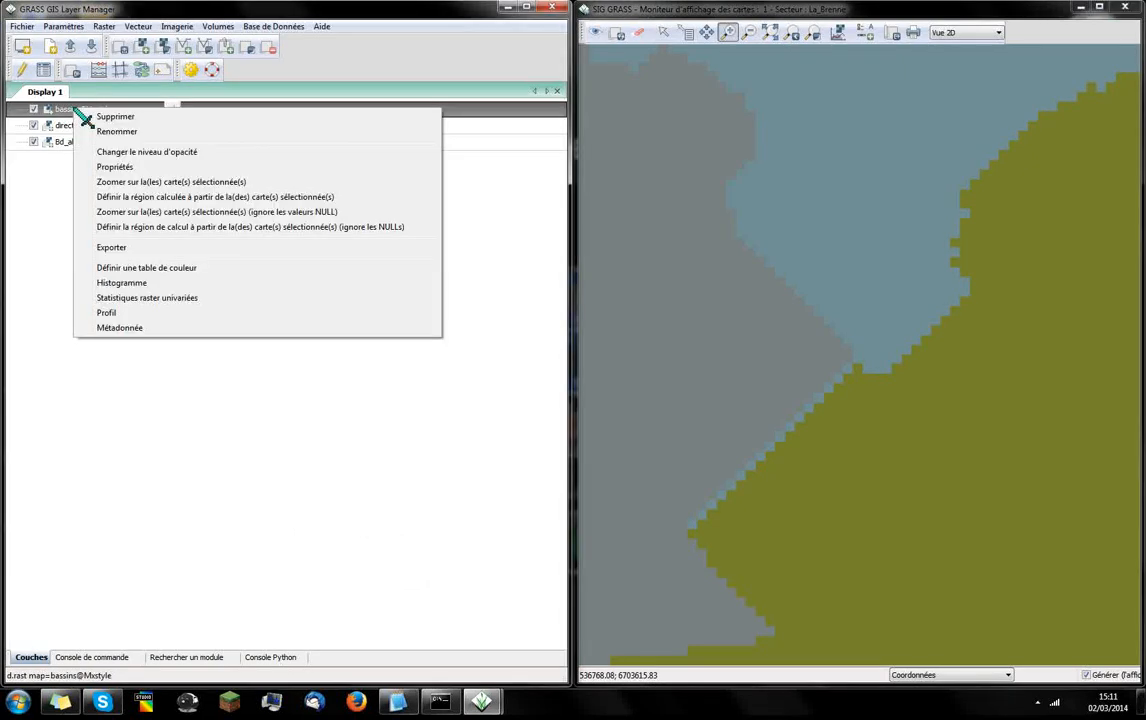
pyautogui.click(147, 182)
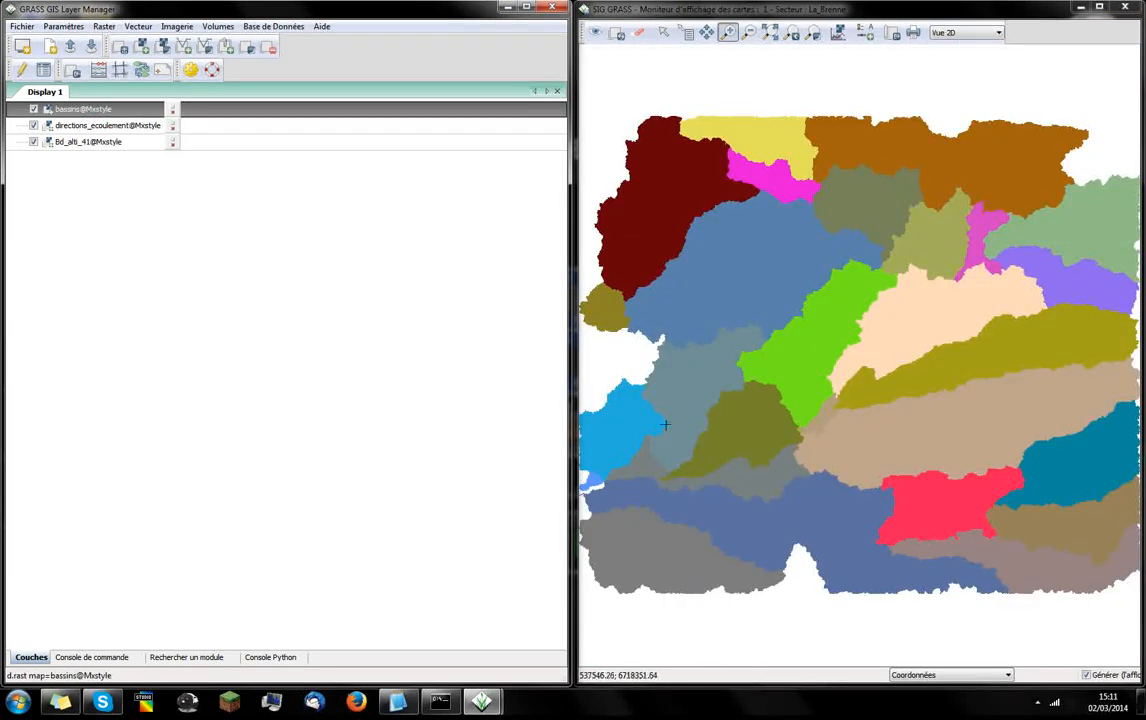
pyautogui.rightClick(131, 107)
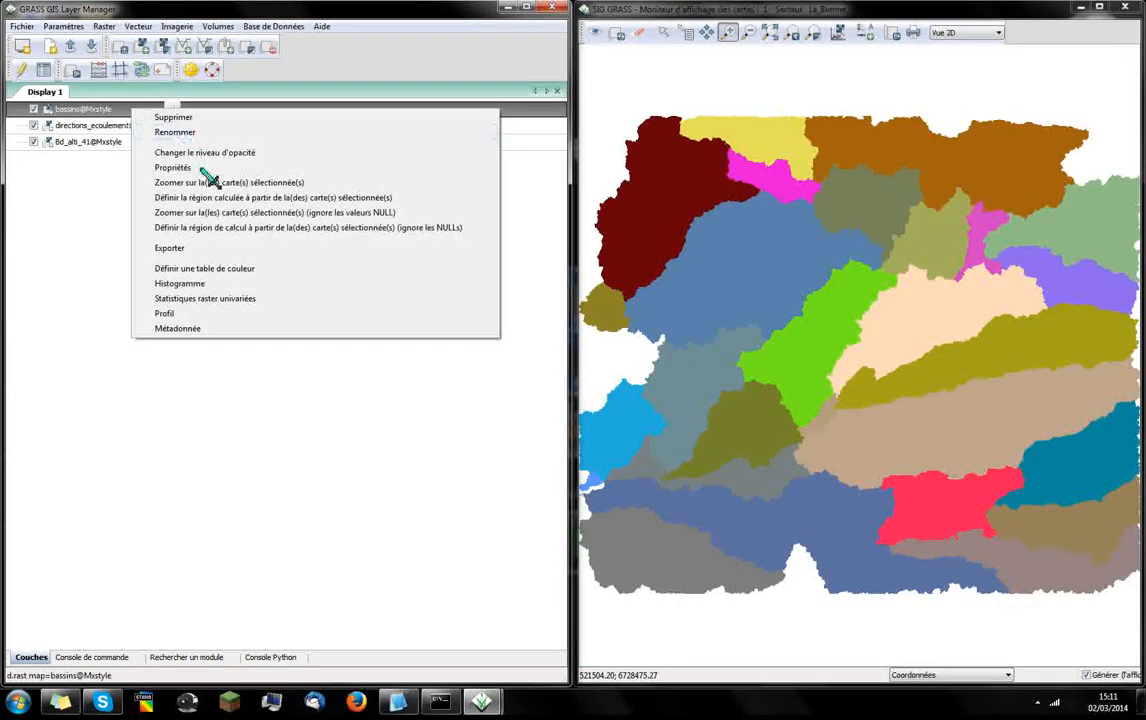
pyautogui.click(182, 118)
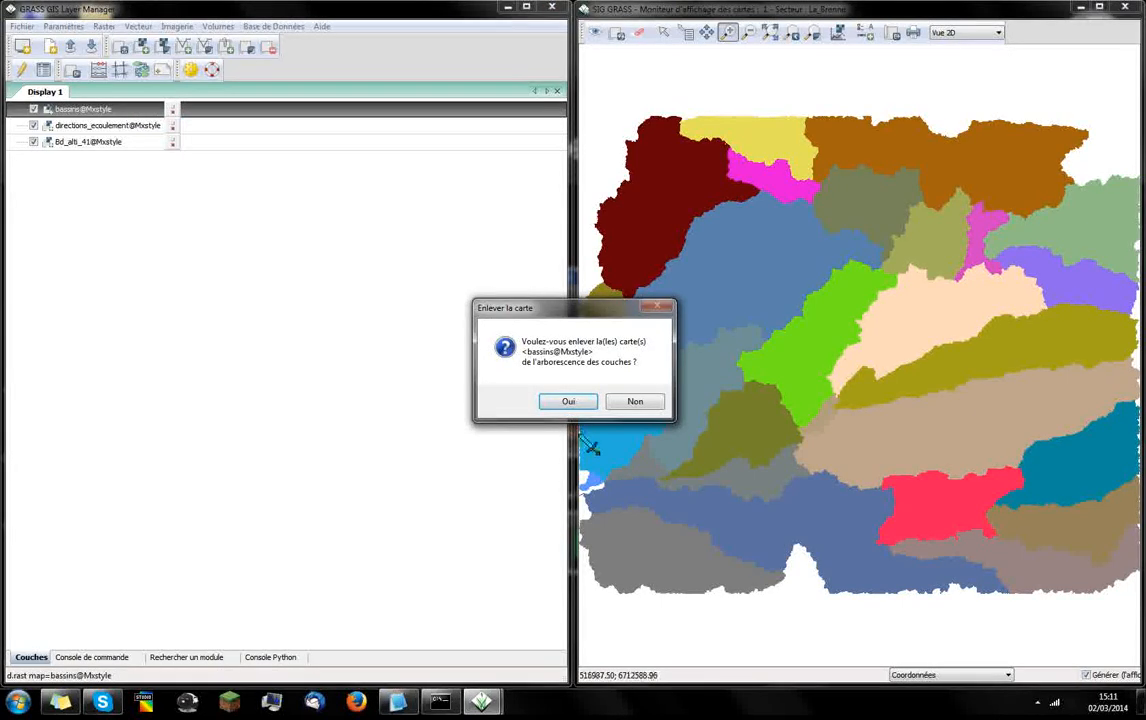
pyautogui.click(566, 401)
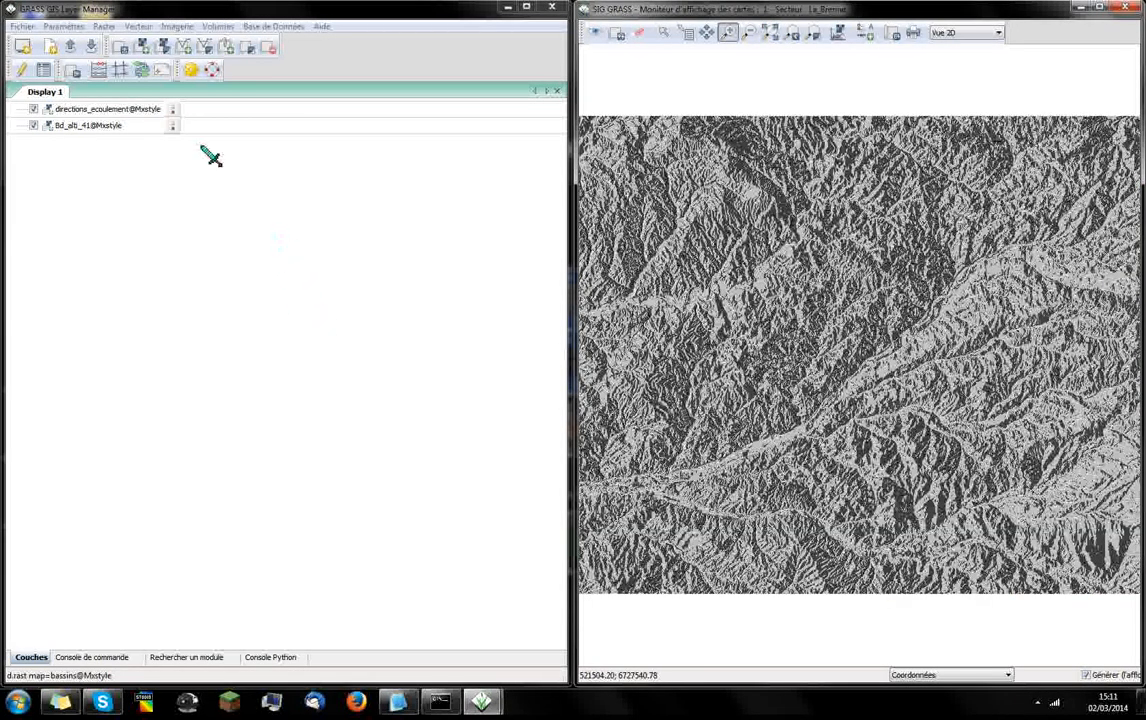
# Start watershed creation with r.water.outlet, using directions_ecoulement as the source raster and BV_Brenne as the result layer
pyautogui.click(110, 28)
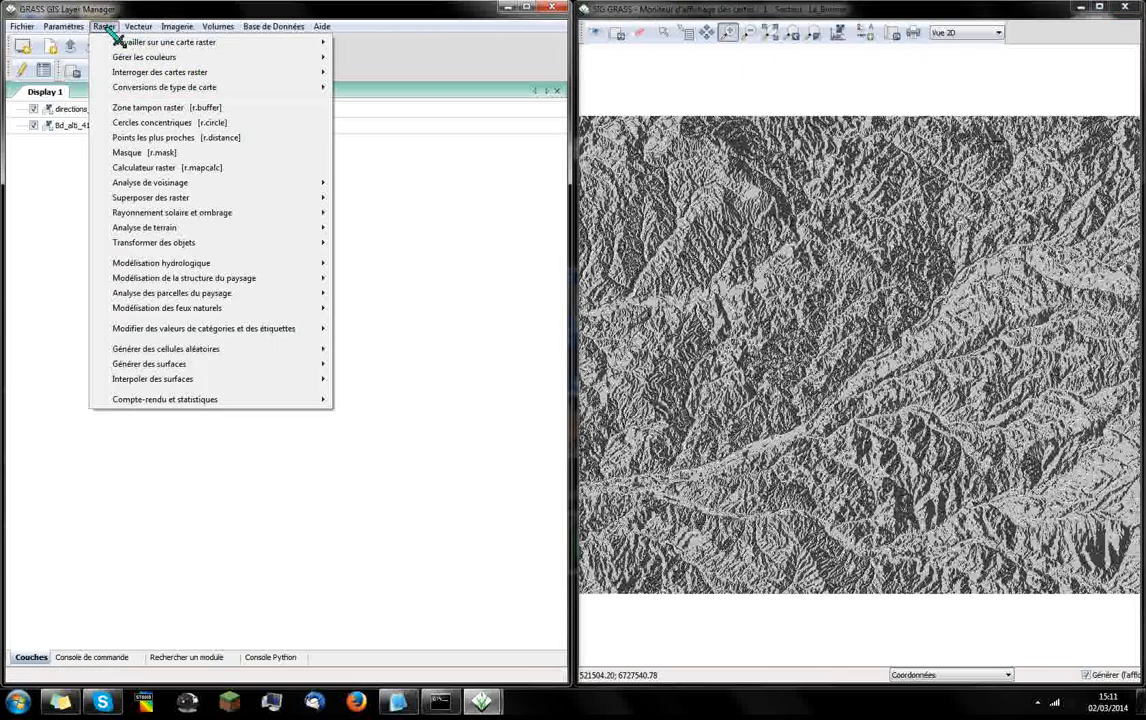
pyautogui.moveTo(235, 264)
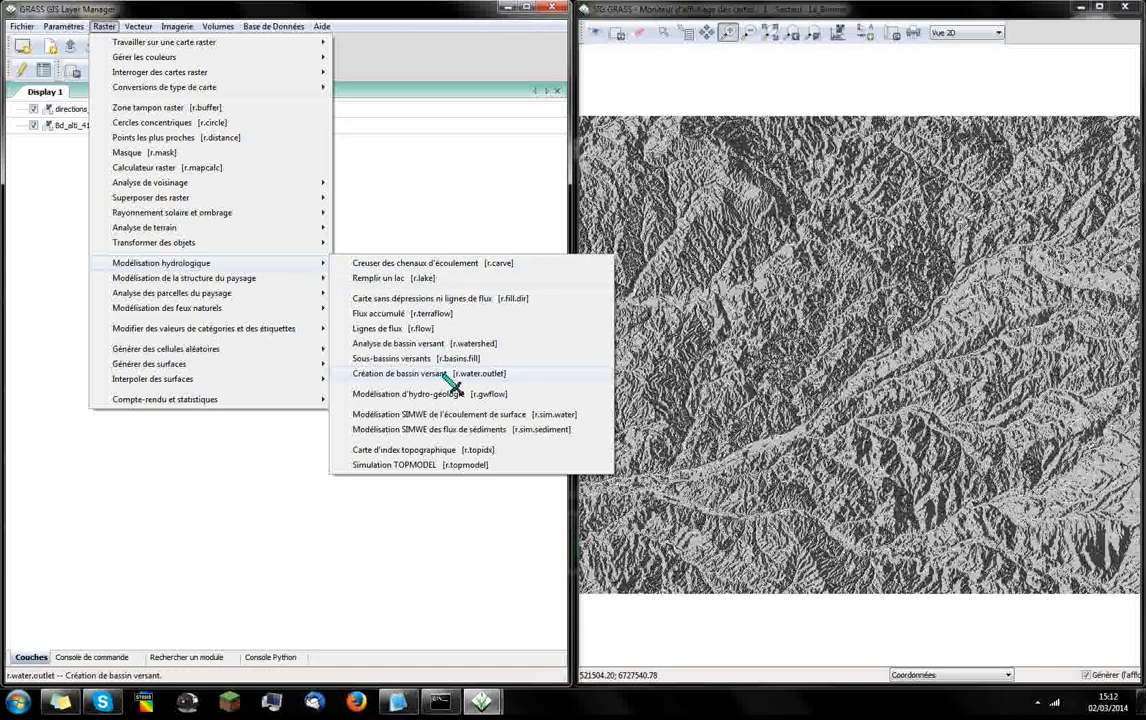
pyautogui.click(522, 376)
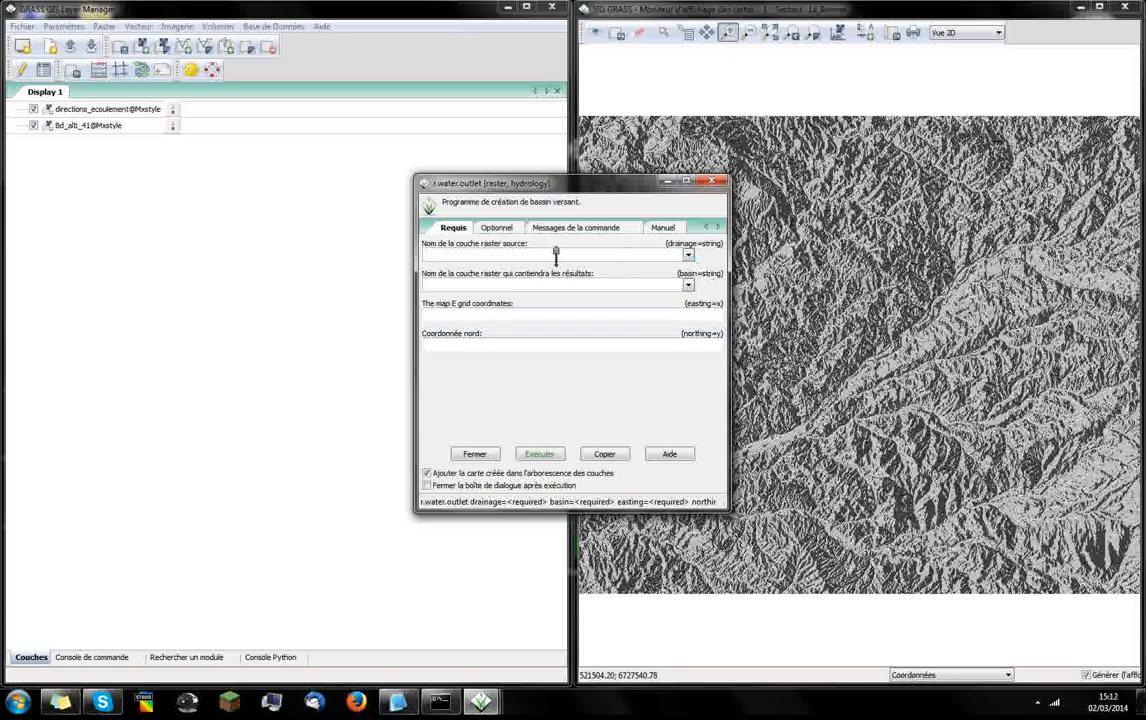
pyautogui.click(688, 256)
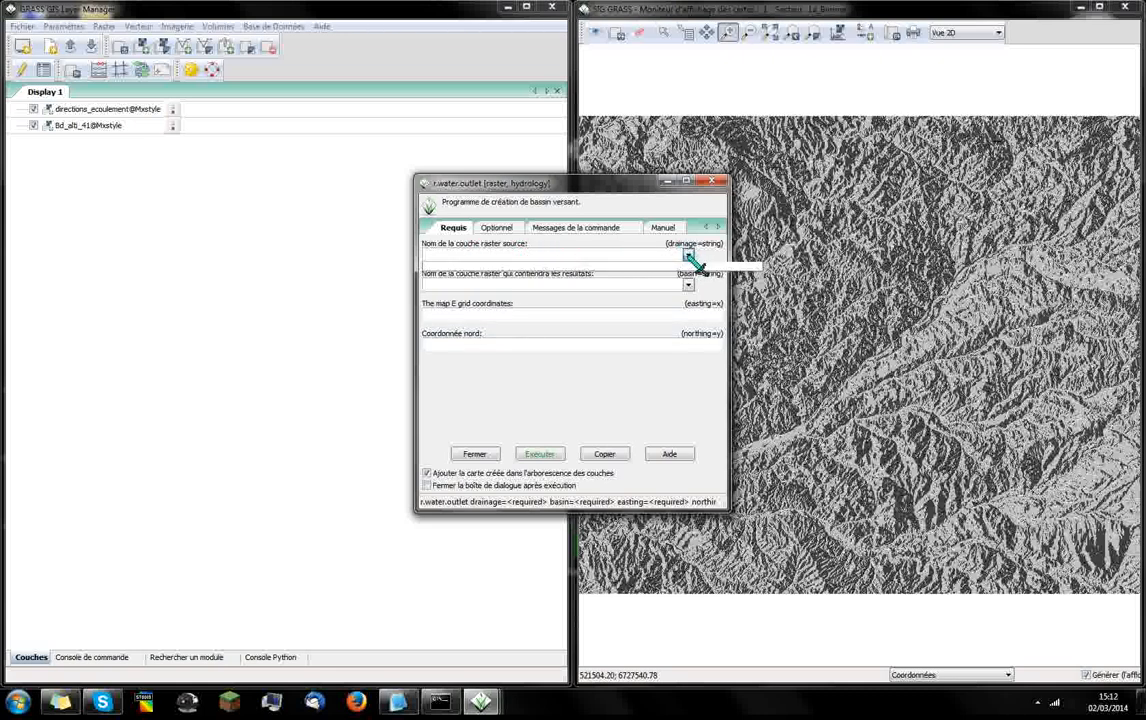
pyautogui.click(482, 283)
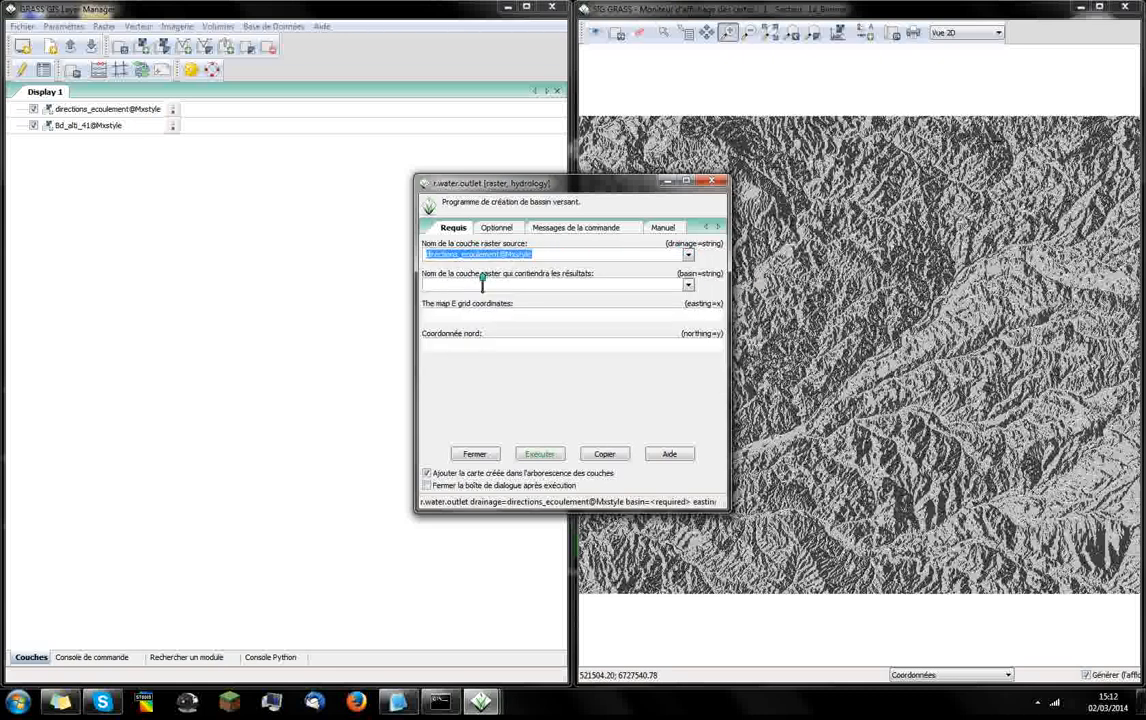
pyautogui.click(482, 284)
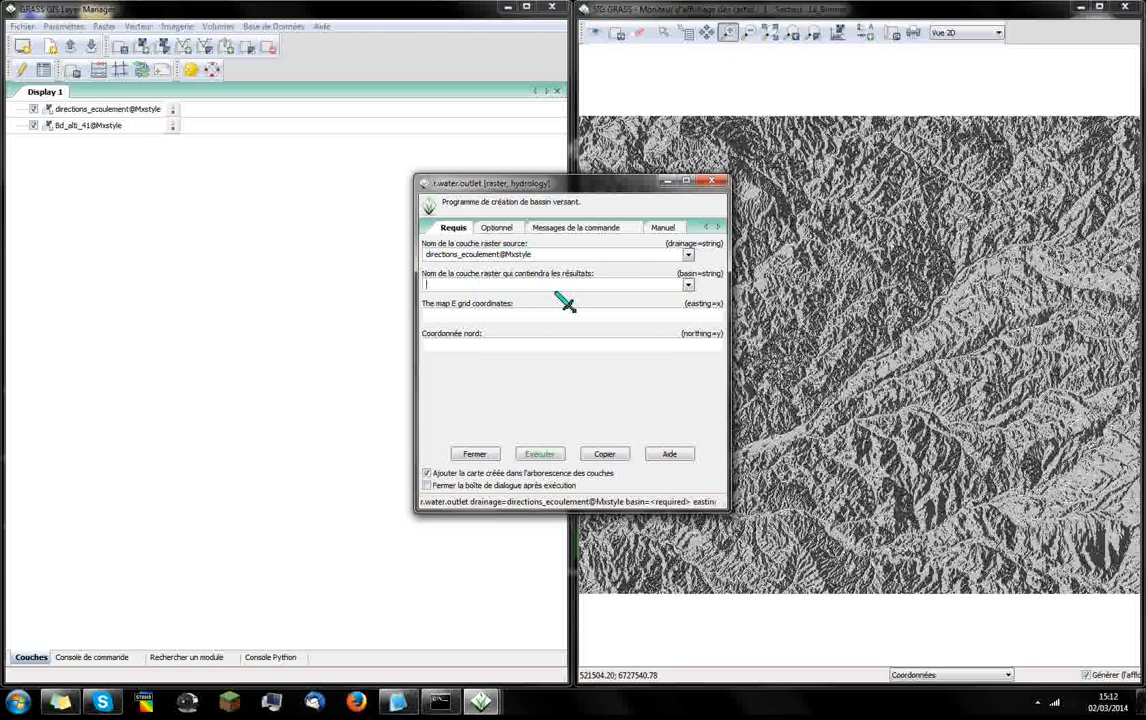
pyautogui.write('BV_Brenne')
# Enter the noted outlet coordinates, with easting 537472 and northing 6703297
pyautogui.click(555, 316)
pyautogui.moveTo(560, 185); pyautogui.dragTo(699, 163)
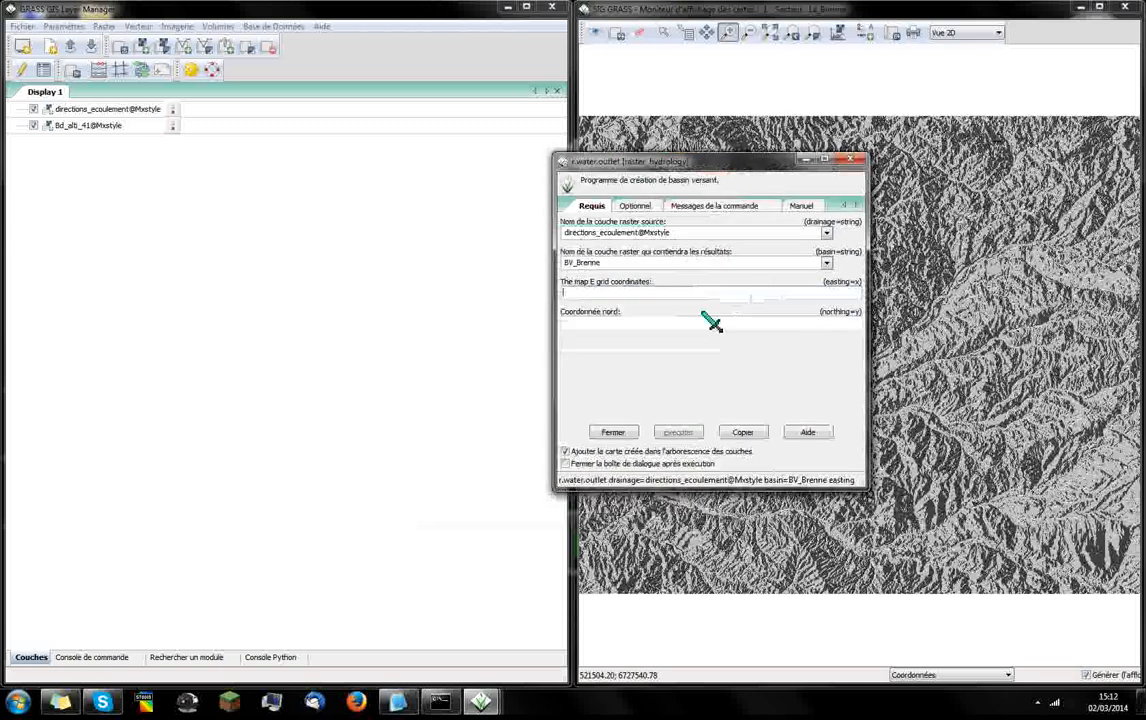
pyautogui.click(398, 702)
pyautogui.click(611, 291)
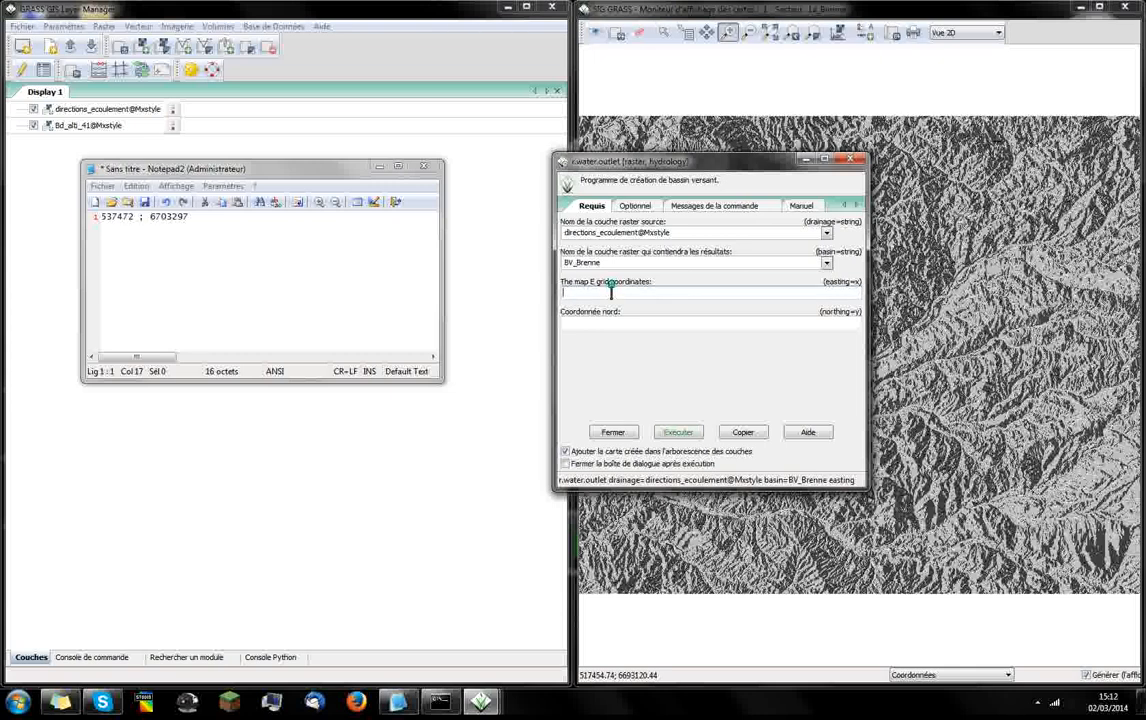
pyautogui.write('537472')
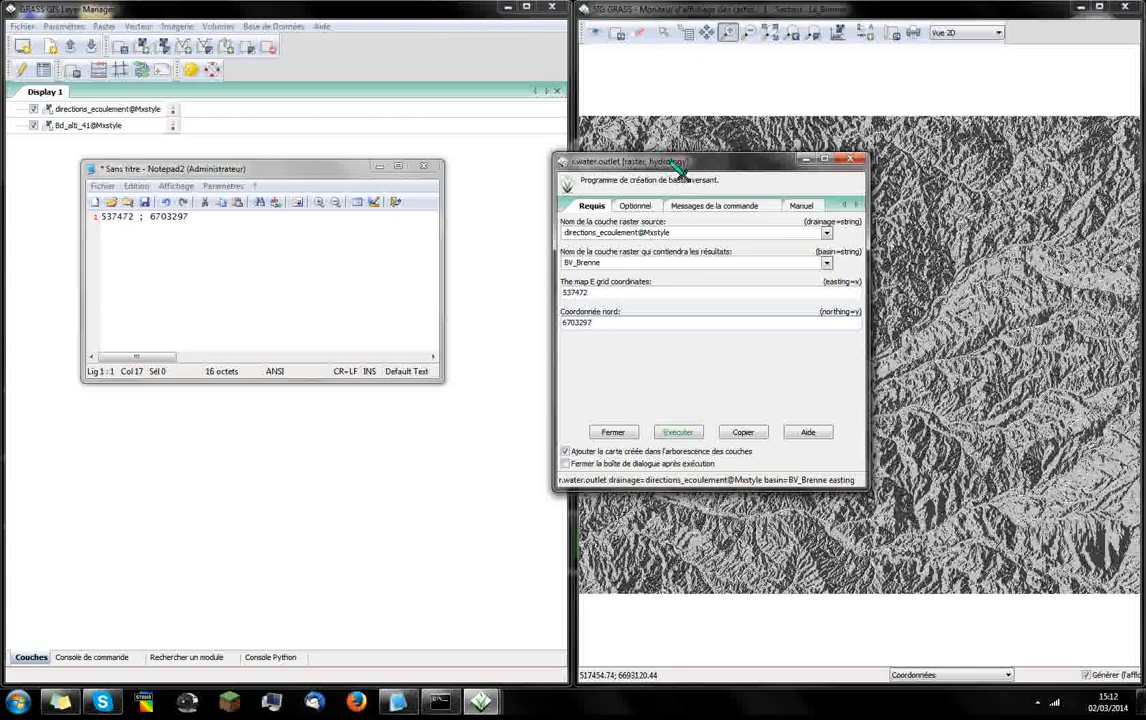
# Run the watershed creation, close its dialog and view the BV_Brenne basin up close
pyautogui.moveTo(676, 163); pyautogui.dragTo(622, 165)
pyautogui.click(624, 432)
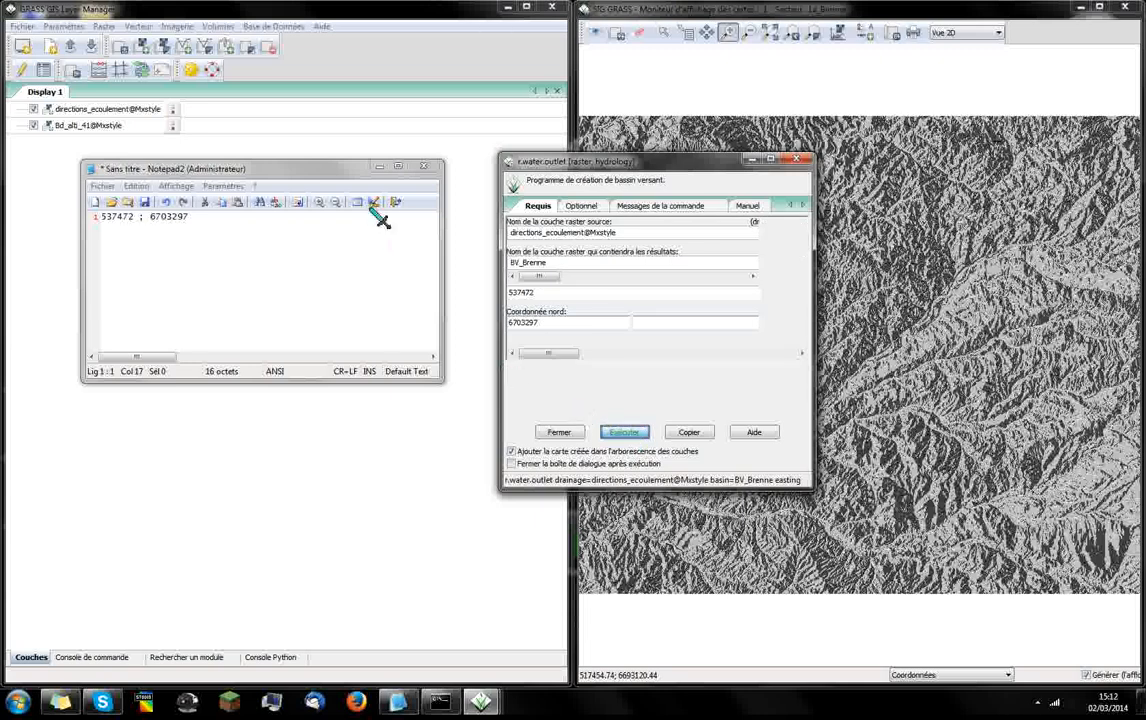
pyautogui.click(381, 167)
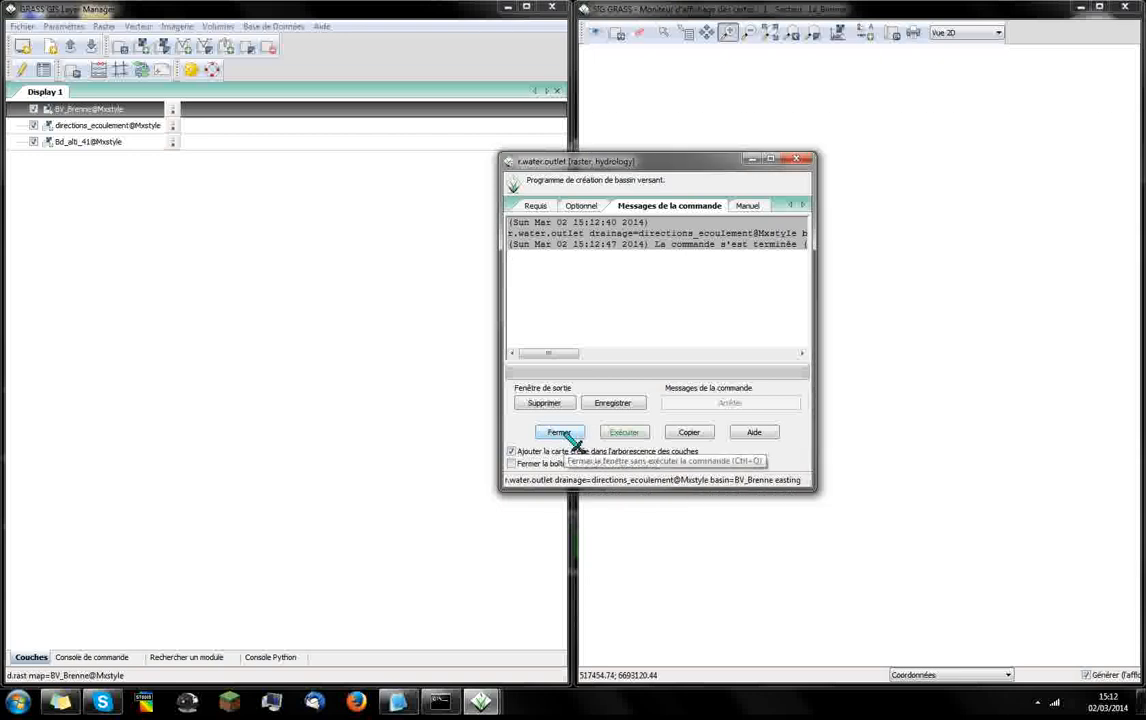
pyautogui.click(566, 436)
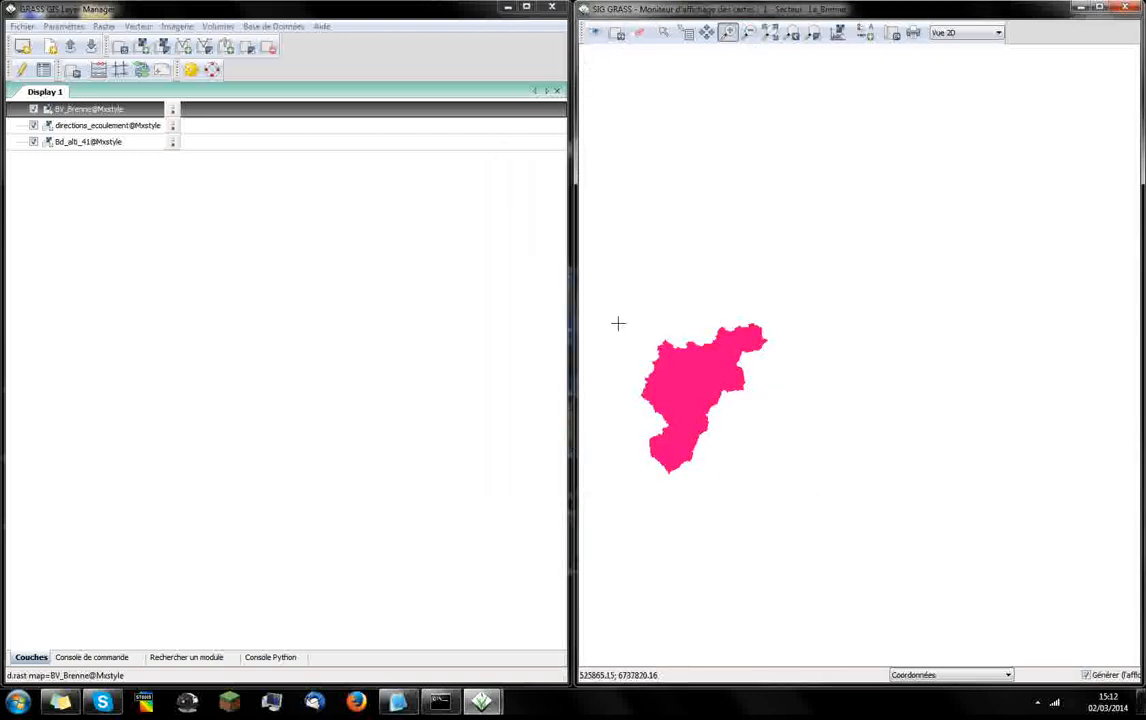
pyautogui.moveTo(615, 287); pyautogui.dragTo(793, 501)
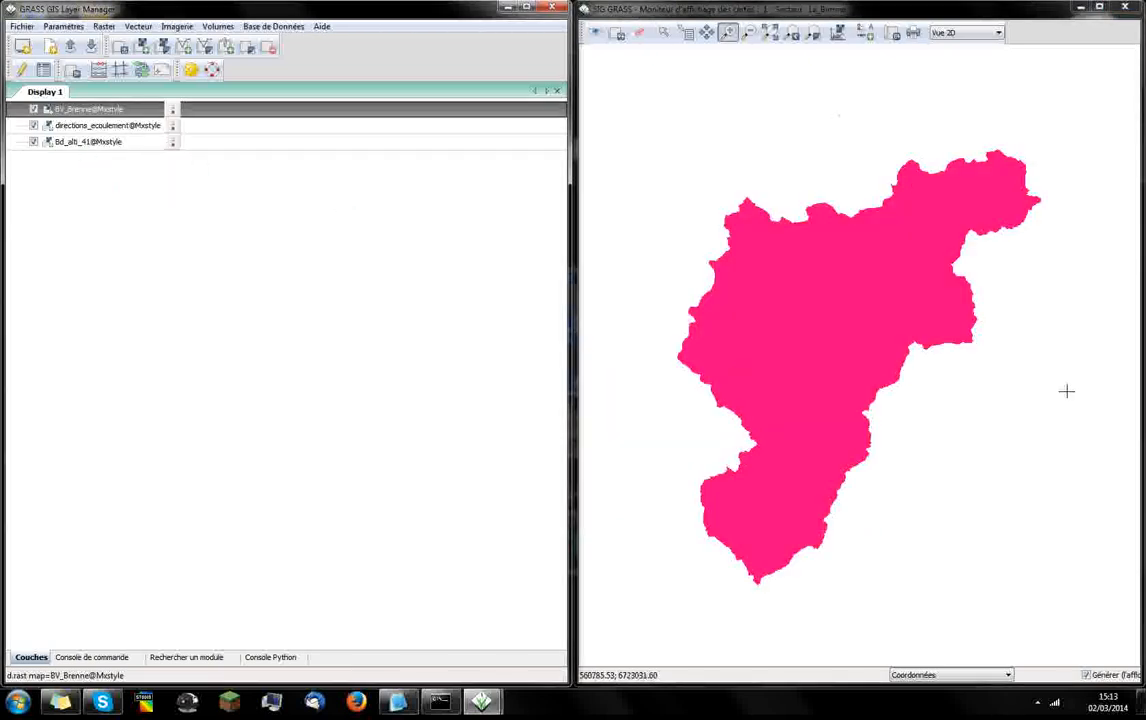
# Start exporting the BV_Brenne layer with r.out.gdal, keeping BV_Brenne as the raster map to export
pyautogui.rightClick(213, 111)
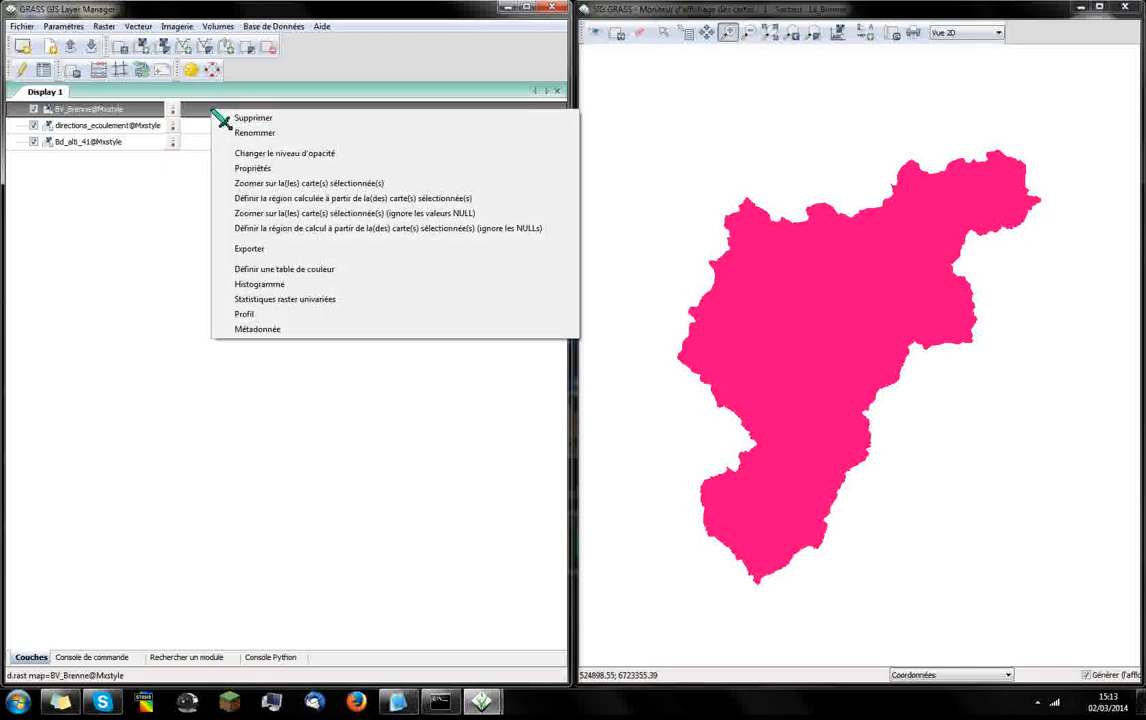
pyautogui.click(306, 251)
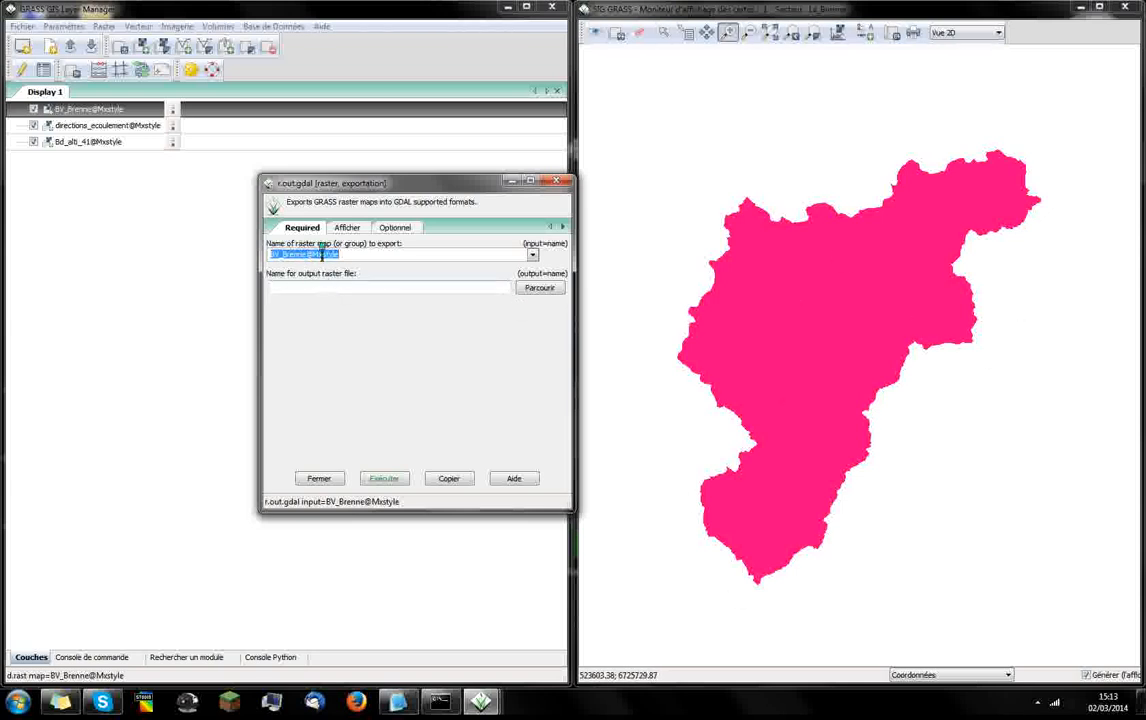
pyautogui.moveTo(468, 184); pyautogui.dragTo(476, 145)
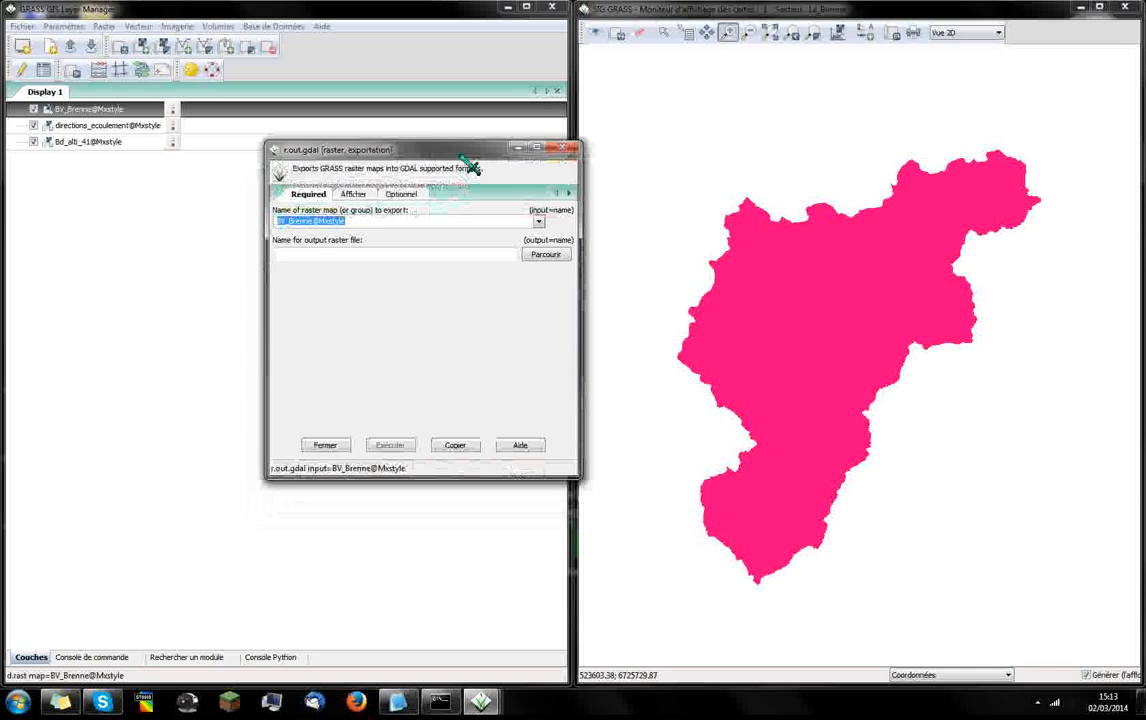
pyautogui.click(541, 217)
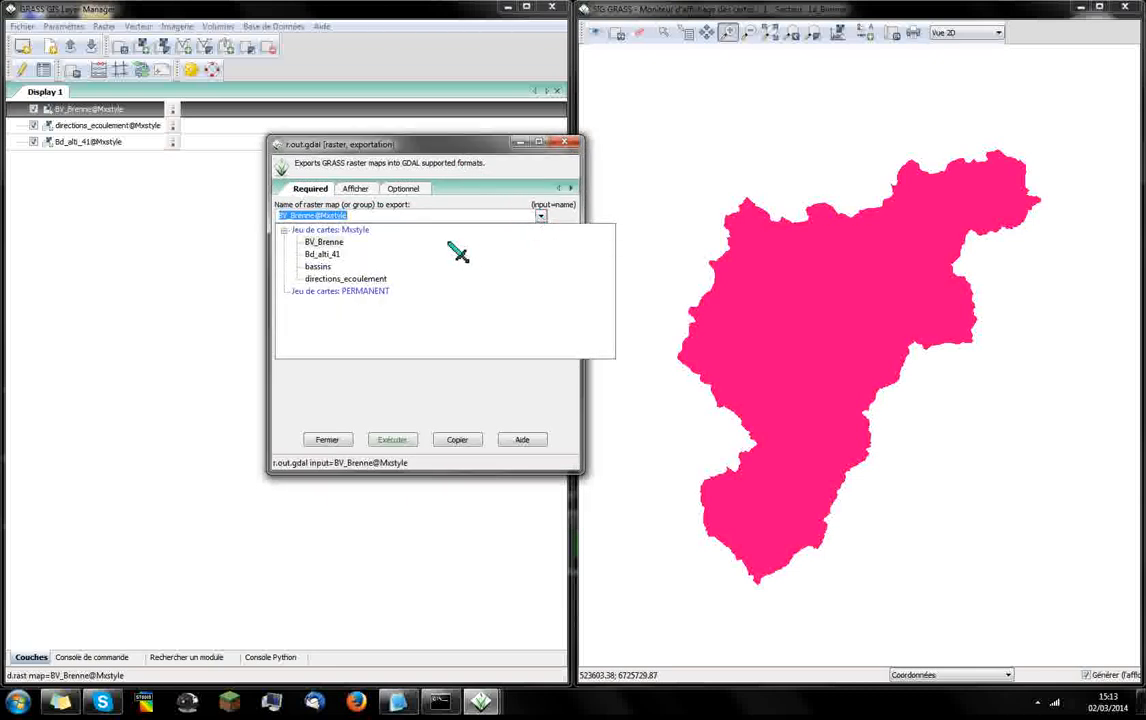
pyautogui.click(428, 383)
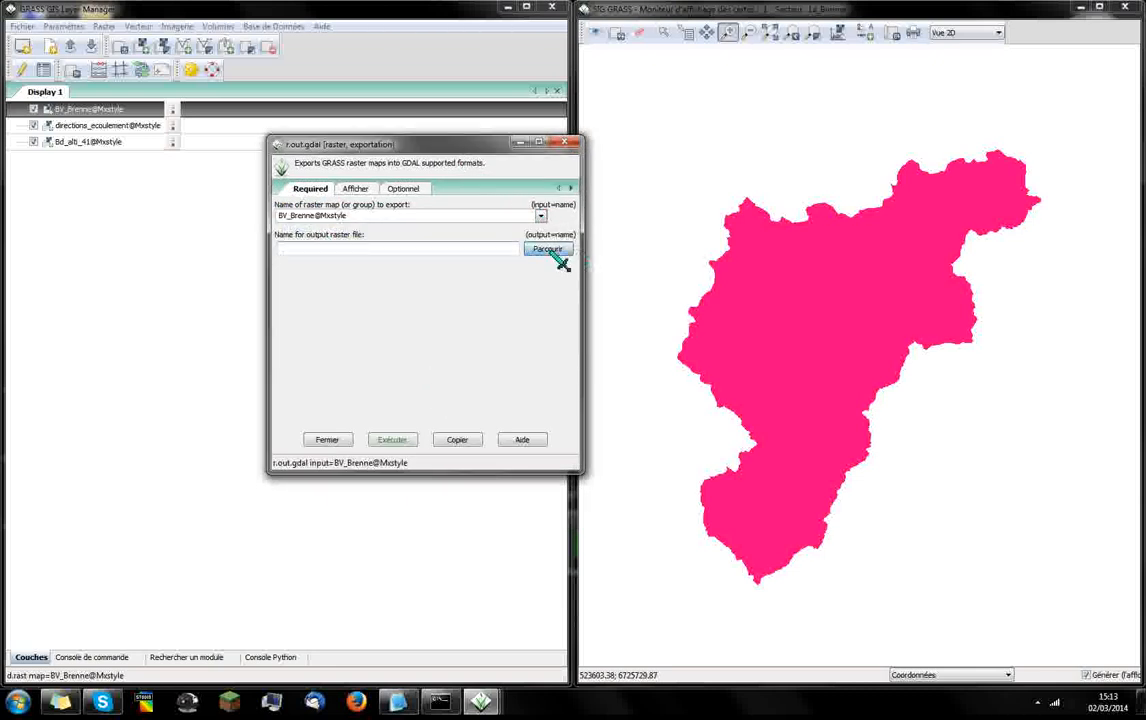
# Set the output raster file to BV_Brenne on the desktop (Bureau), run the export and close its dialog
pyautogui.click(548, 250)
pyautogui.click(335, 249)
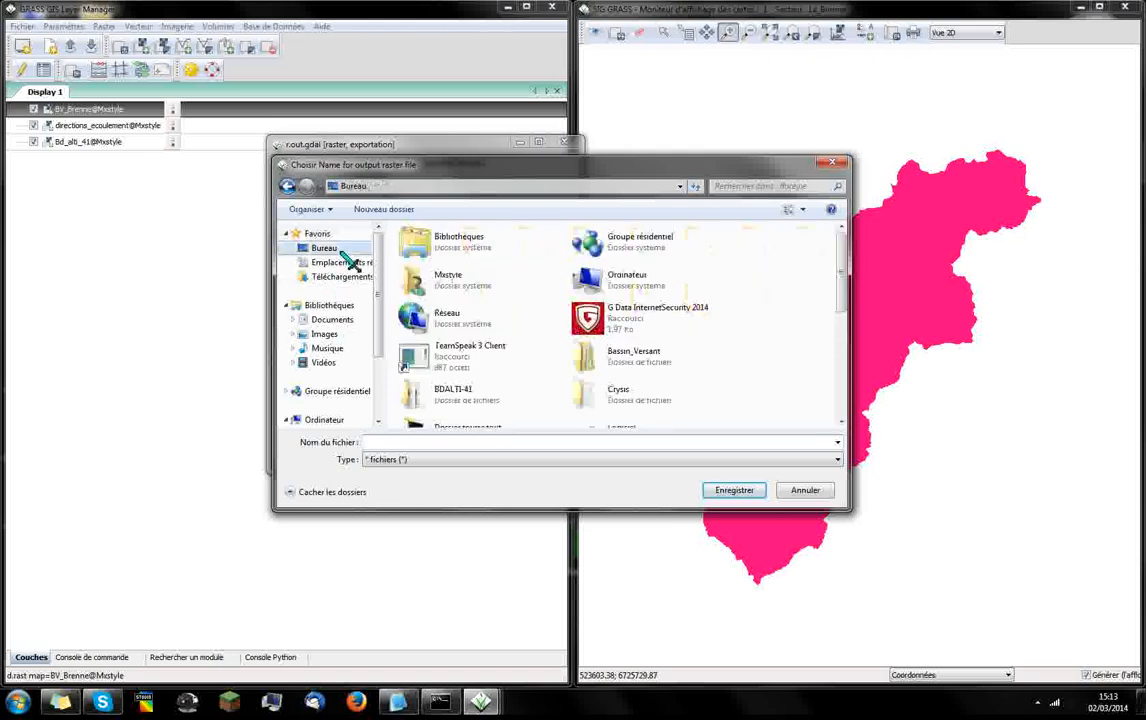
pyautogui.click(425, 441)
pyautogui.write('BV_Brenne')
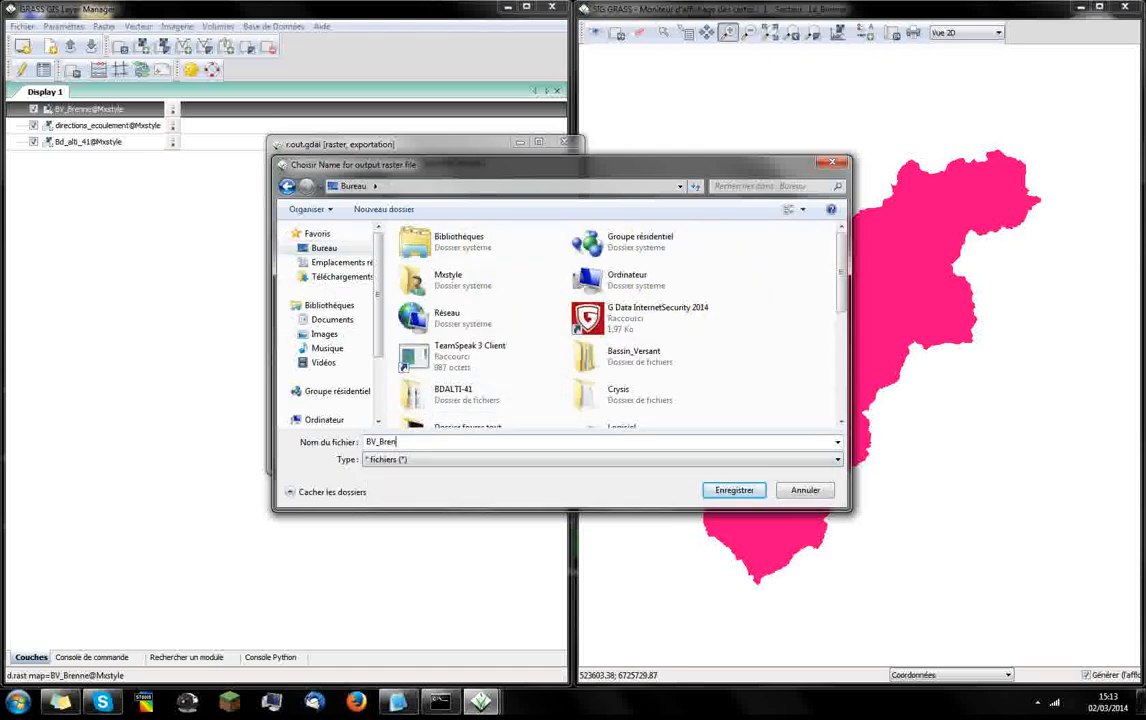
pyautogui.click(734, 490)
pyautogui.click(390, 440)
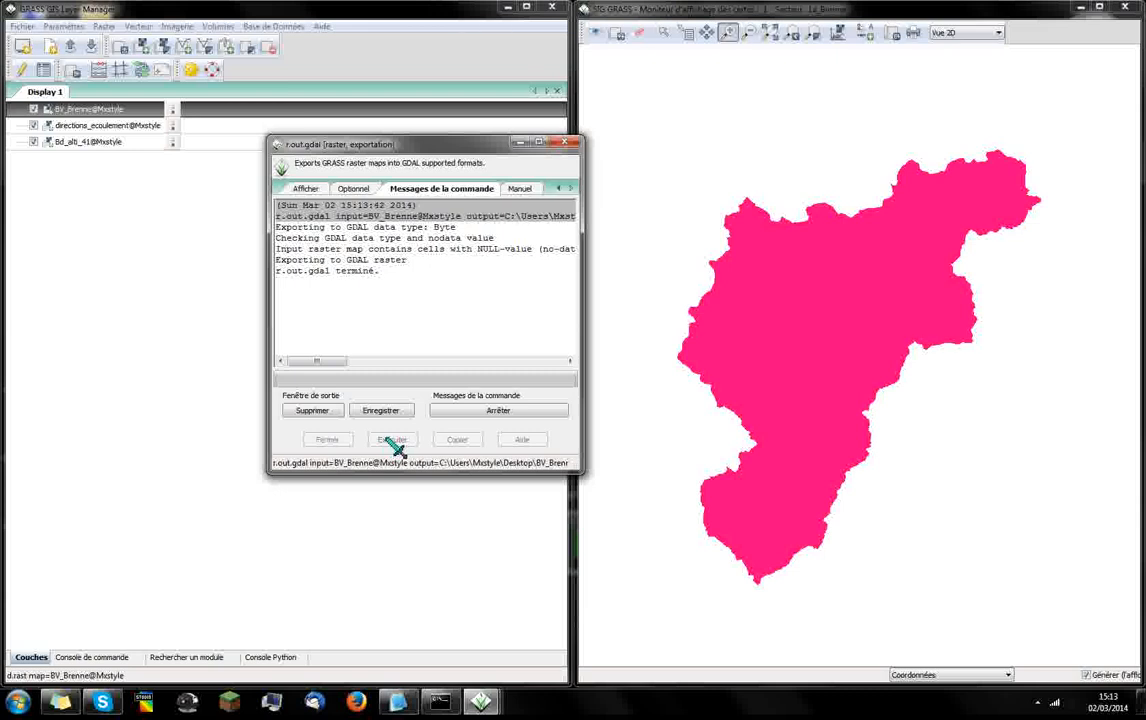
pyautogui.click(338, 440)
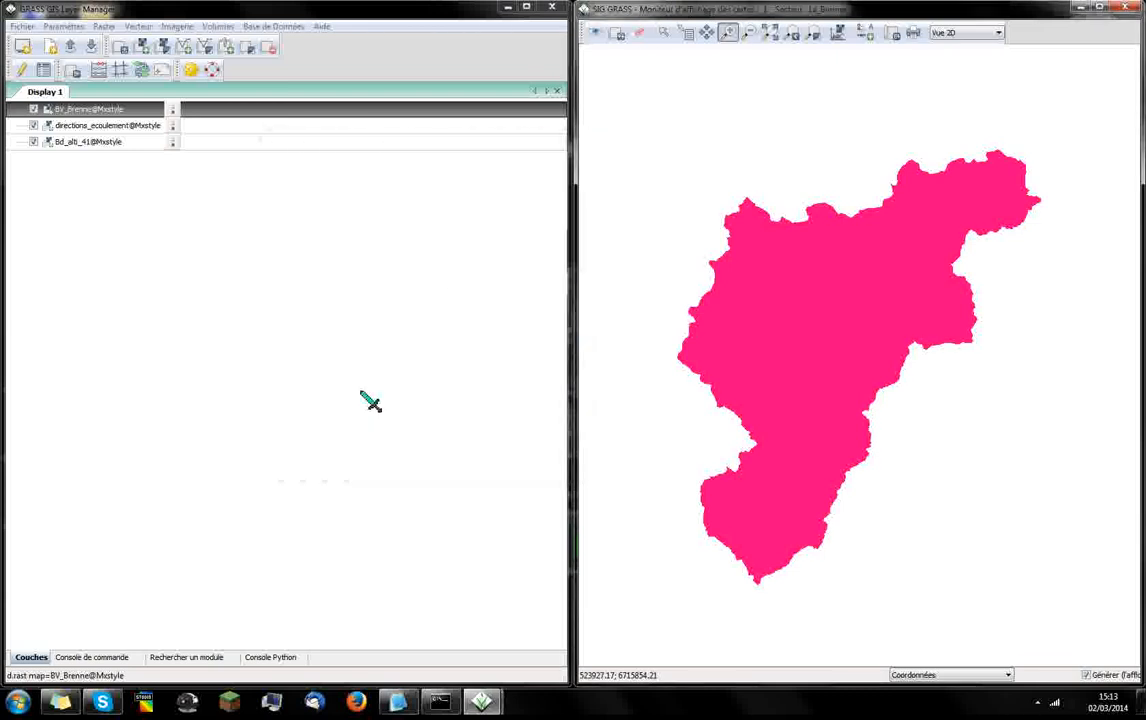
# Quit the GRASS graphical interface without saving the current settings to a file
pyautogui.click(553, 8)
pyautogui.moveTo(586, 307); pyautogui.dragTo(588, 280)
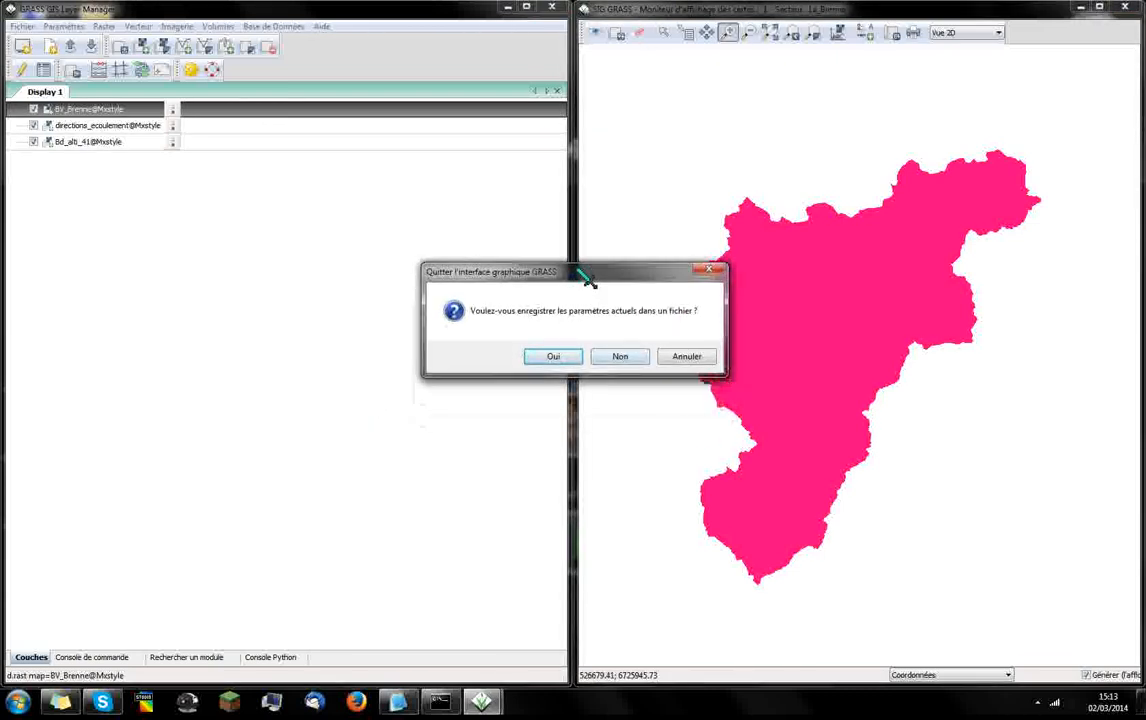
pyautogui.click(622, 357)
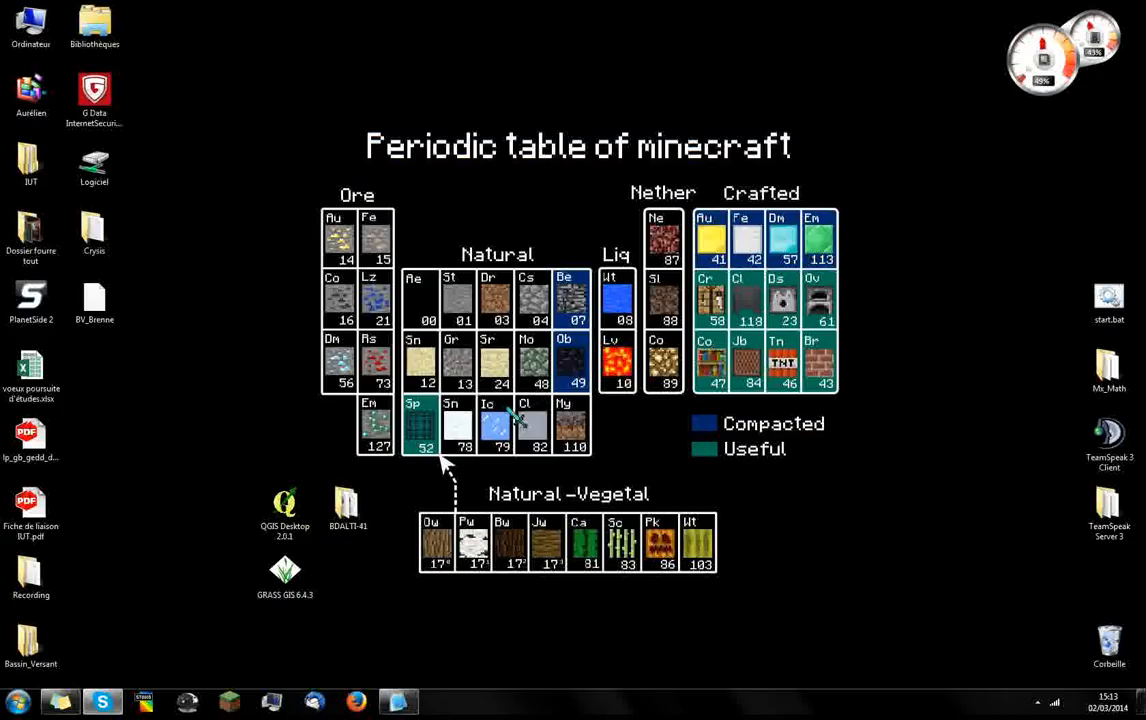
# Move the BV_Brenne file beside the QGIS shortcut, launch QGIS Desktop 2.0.1 and decline setting the GRASS installation path
pyautogui.moveTo(95, 300); pyautogui.dragTo(285, 440)
pyautogui.click(205, 432)
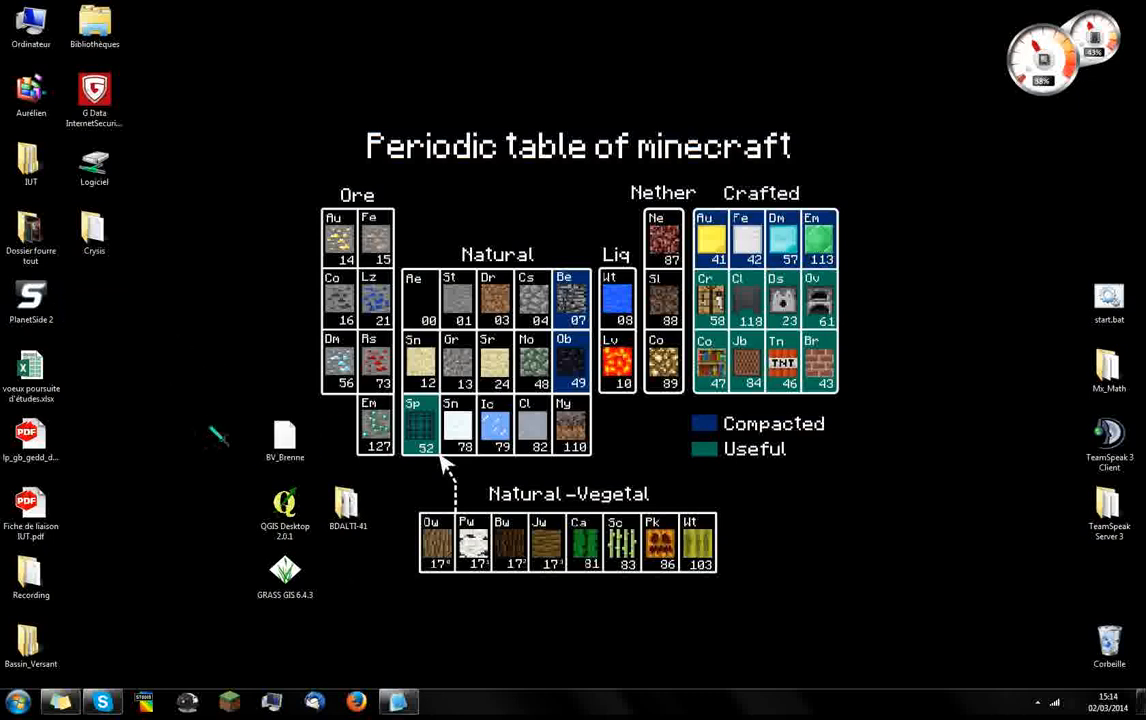
pyautogui.doubleClick(283, 505)
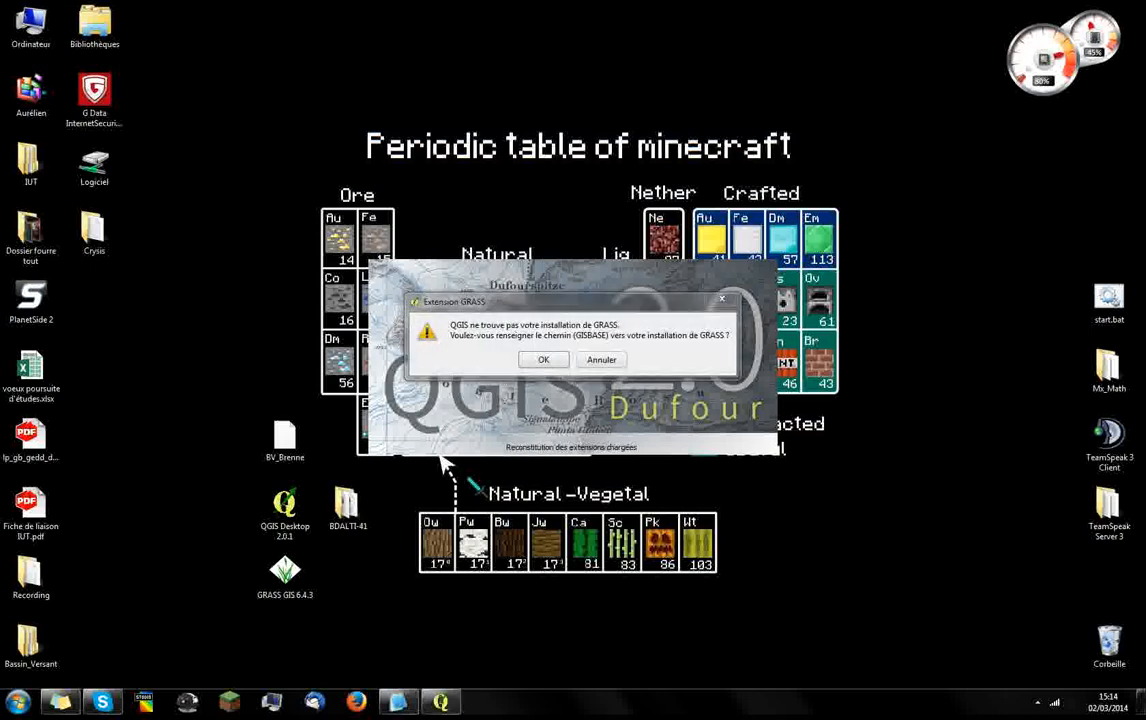
pyautogui.click(596, 359)
pyautogui.click(593, 360)
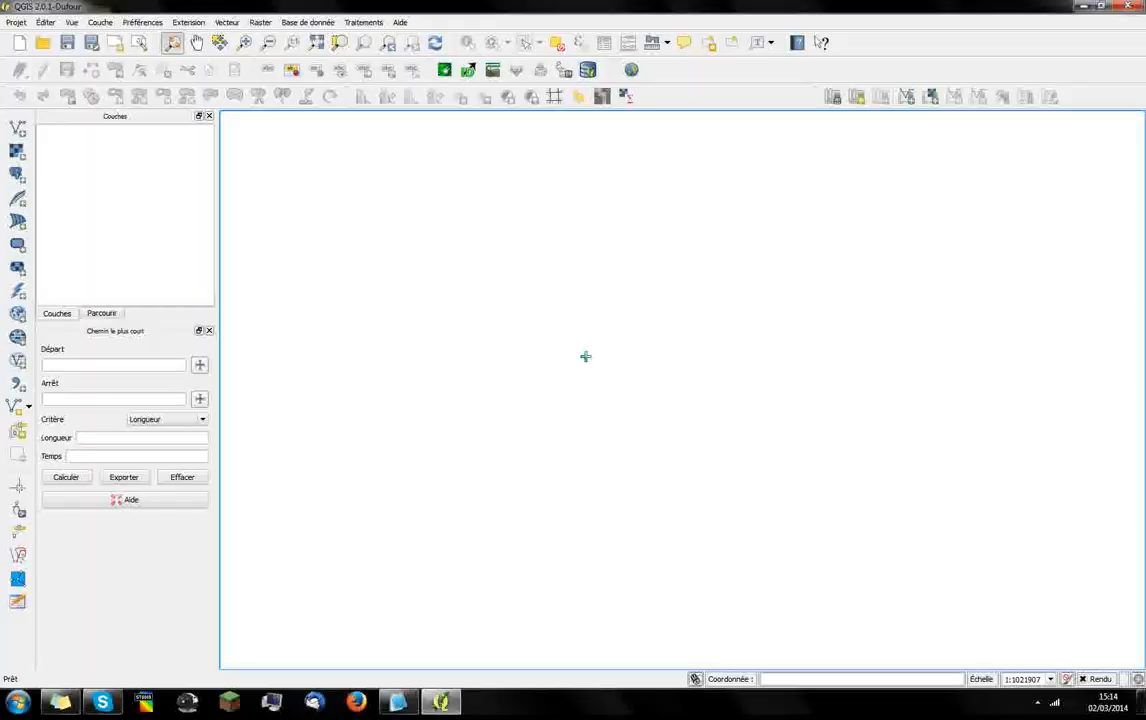
# Load the BV_Brenne raster file from the desktop into the QGIS map and view the basin up close
pyautogui.moveTo(476, 20); pyautogui.dragTo(1144, 80)
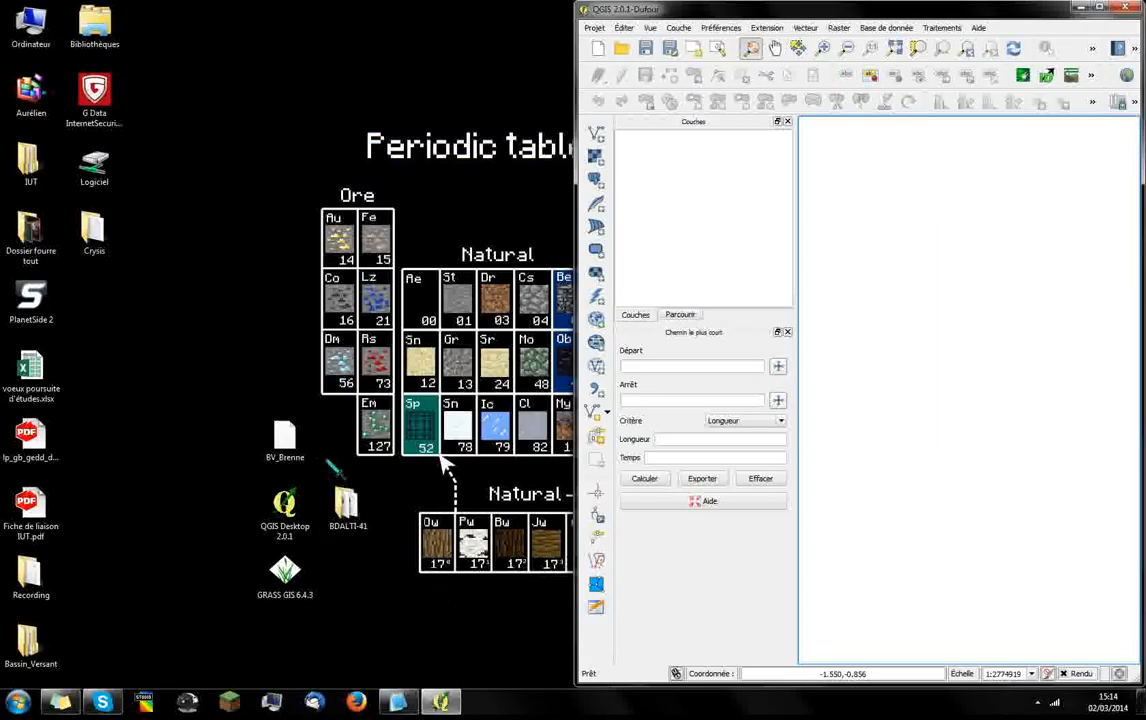
pyautogui.moveTo(285, 438); pyautogui.dragTo(912, 296)
pyautogui.doubleClick(985, 10)
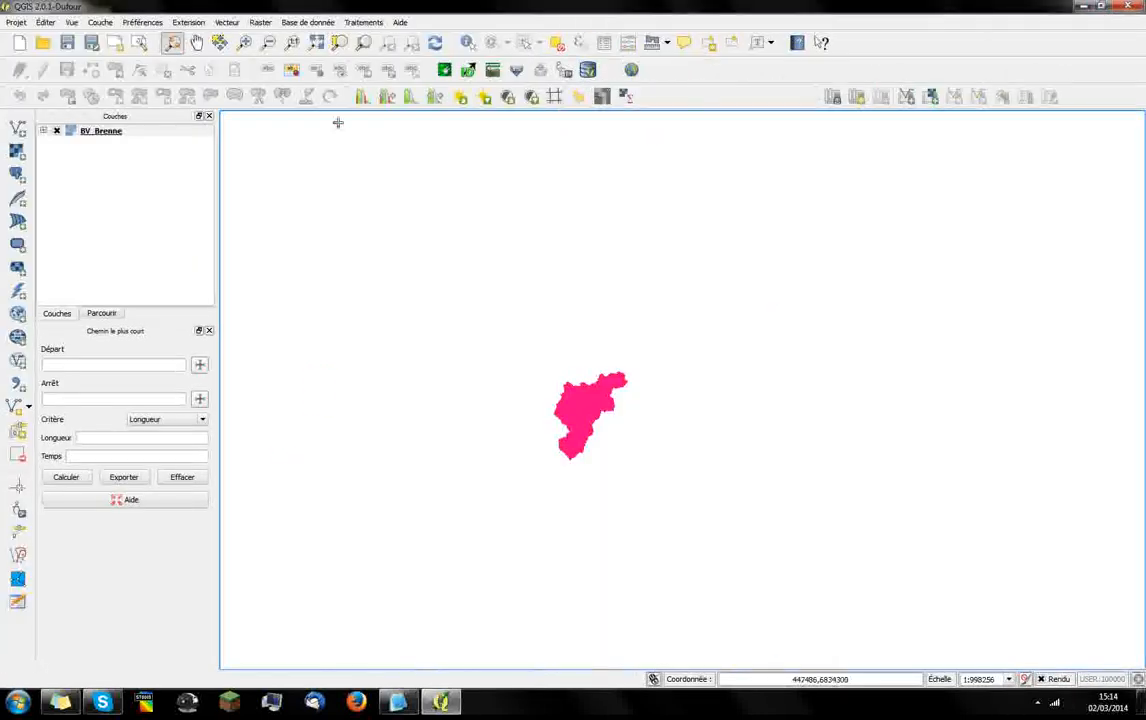
pyautogui.click(244, 42)
pyautogui.moveTo(510, 336); pyautogui.dragTo(655, 478)
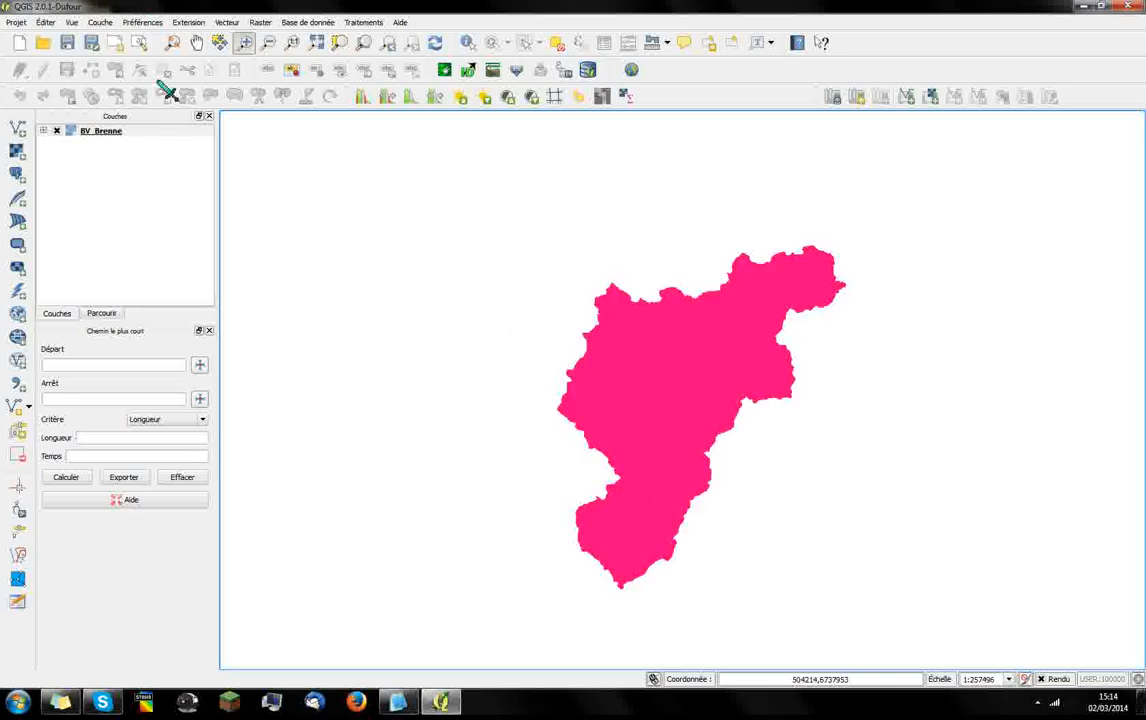
# Start the raster-to-vector conversion (Polygoniser) with BV_Brenne as the source raster
pyautogui.click(260, 23)
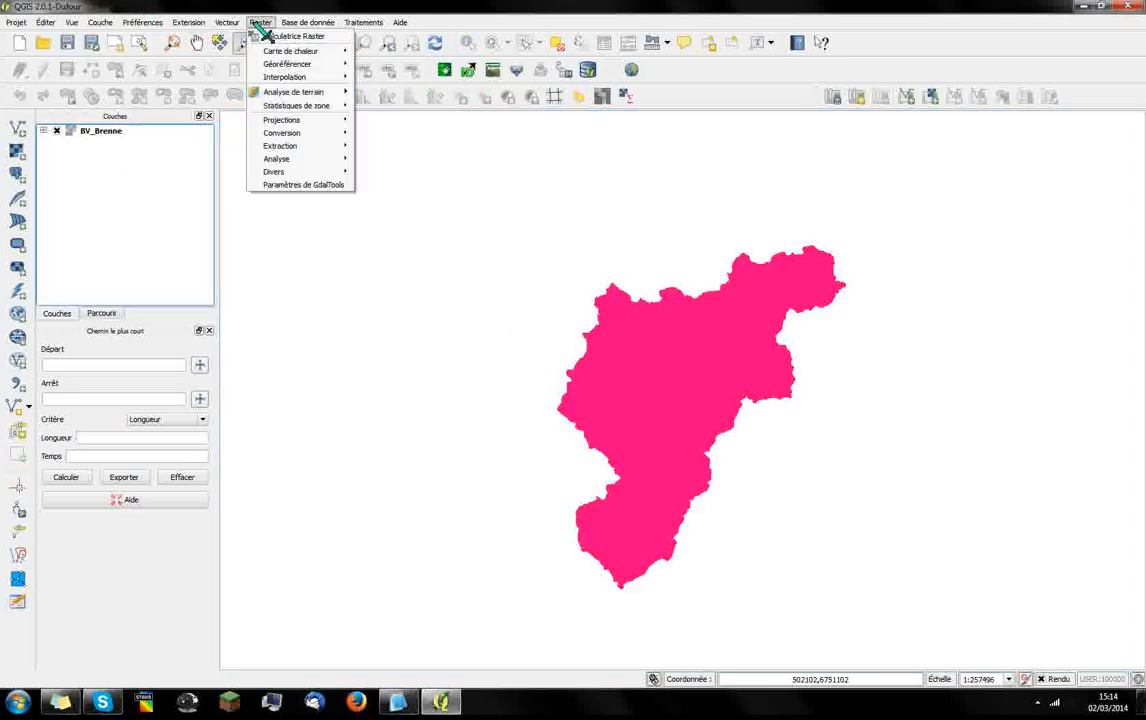
pyautogui.moveTo(300, 132)
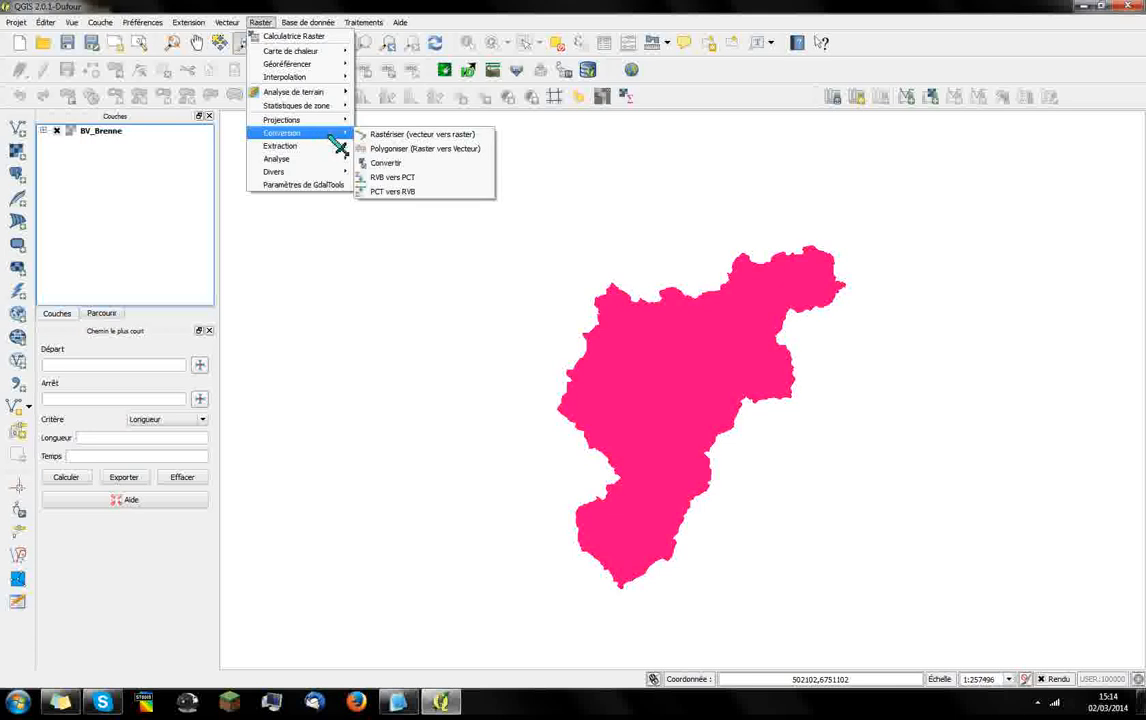
pyautogui.click(461, 165)
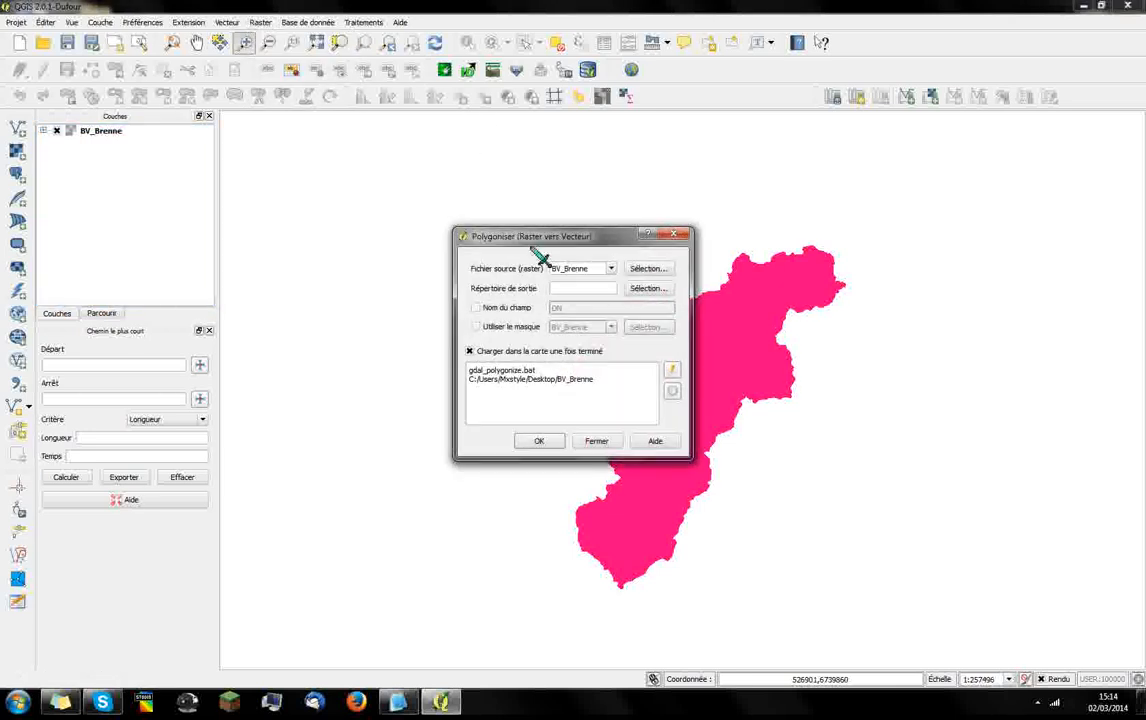
pyautogui.click(611, 268)
pyautogui.click(565, 280)
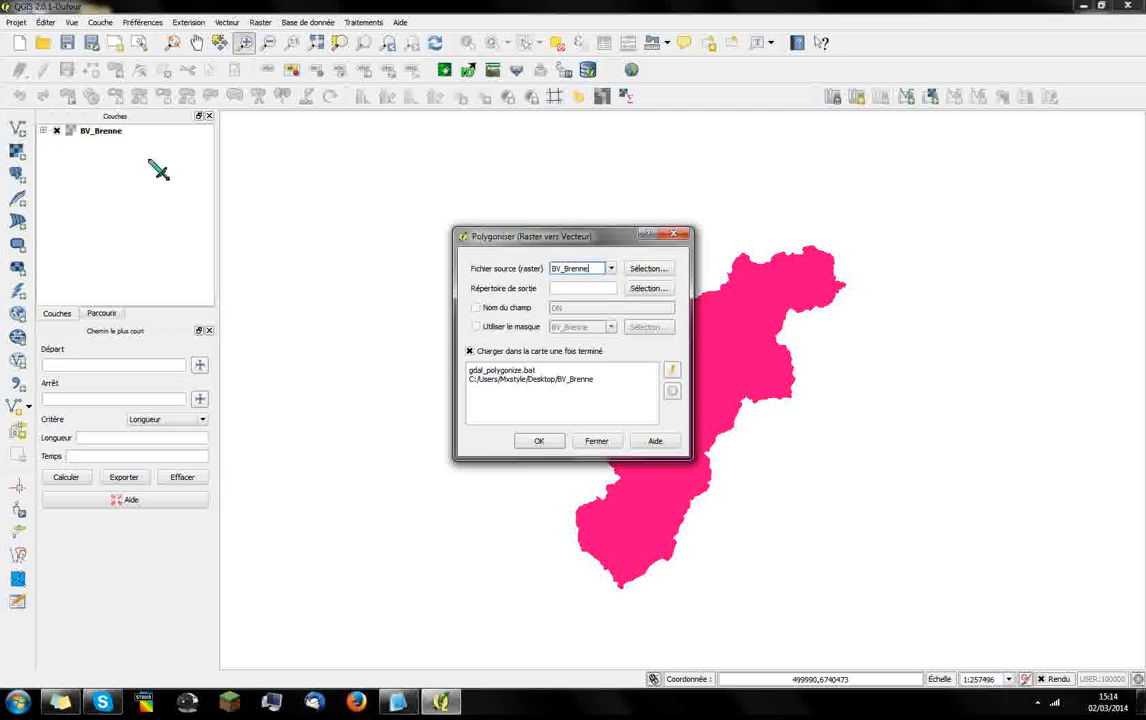
# Create a Bassin_Versant_Brenne folder on the desktop for the polygonized output and open it
pyautogui.click(650, 289)
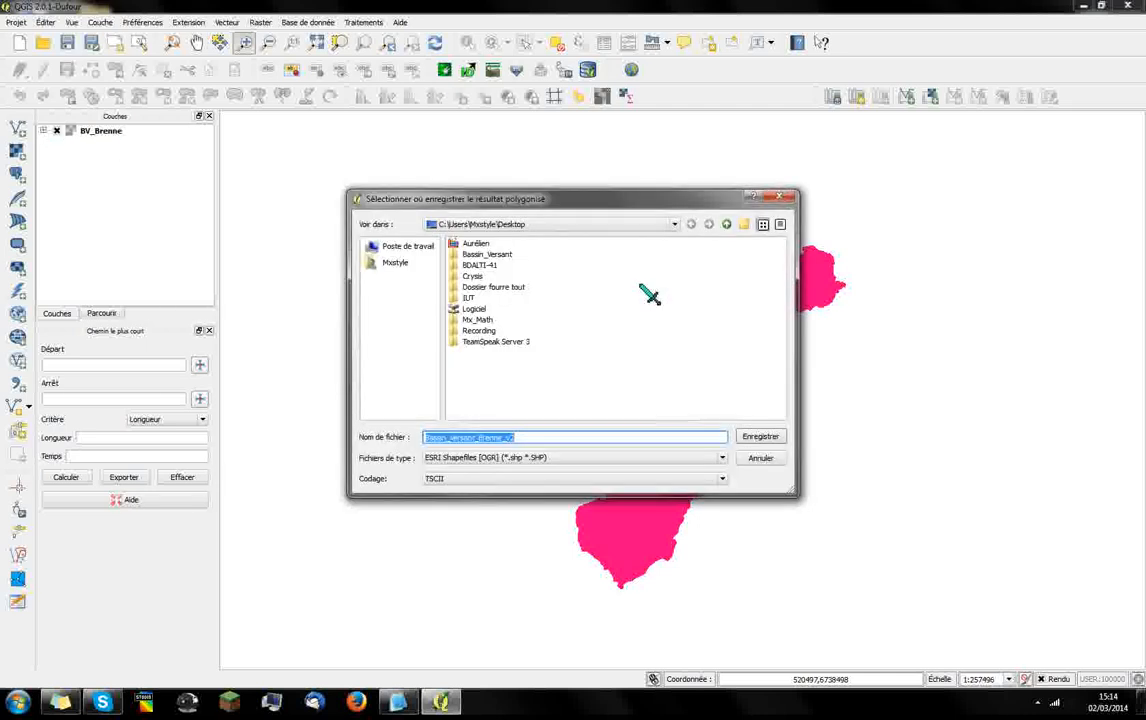
pyautogui.rightClick(497, 368)
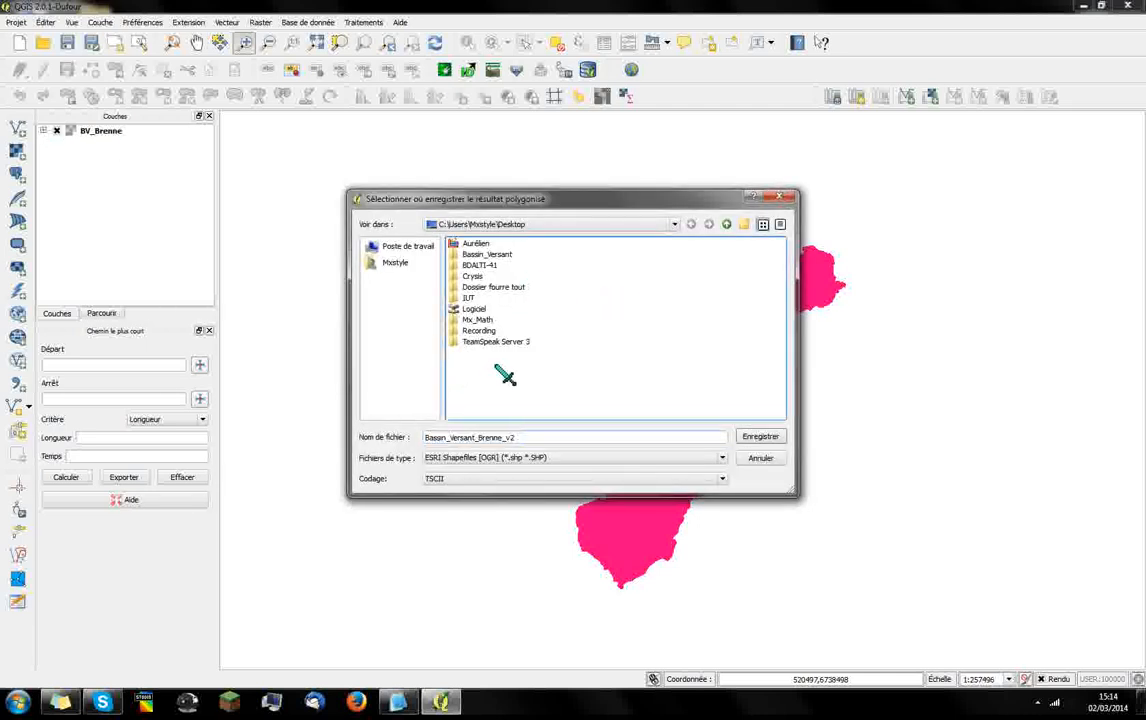
pyautogui.click(565, 386)
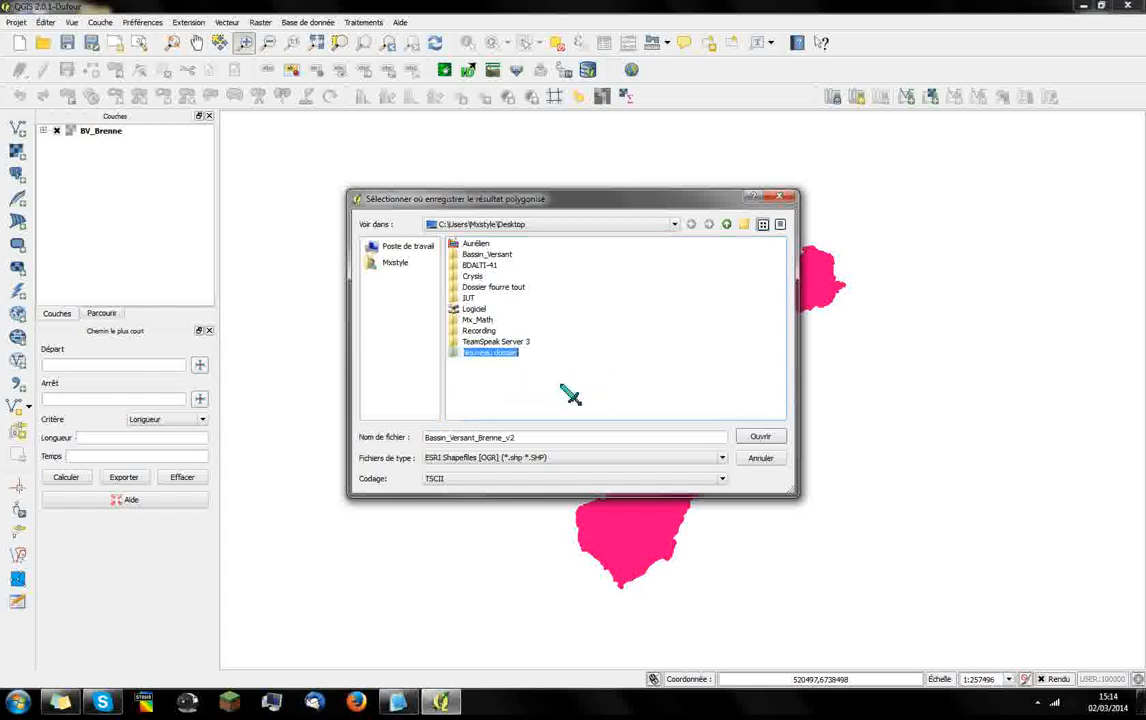
pyautogui.write('Ba')
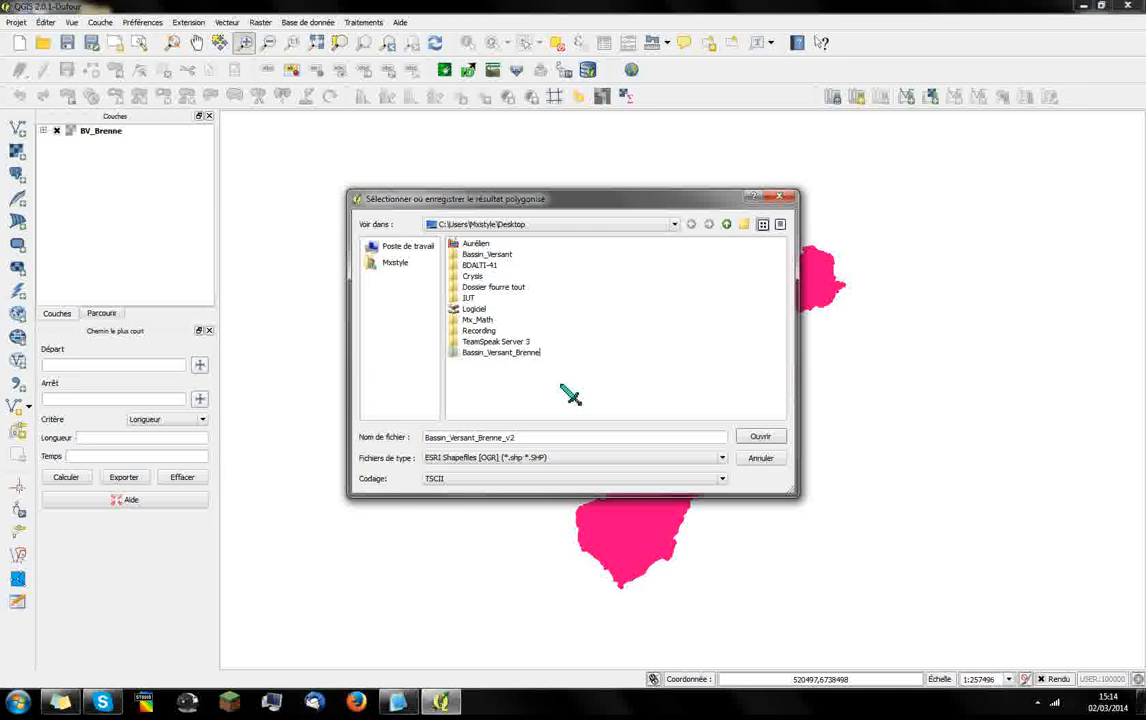
pyautogui.write('ssin_Versant_Brenne')
pyautogui.press('Return')
pyautogui.doubleClick(515, 355)
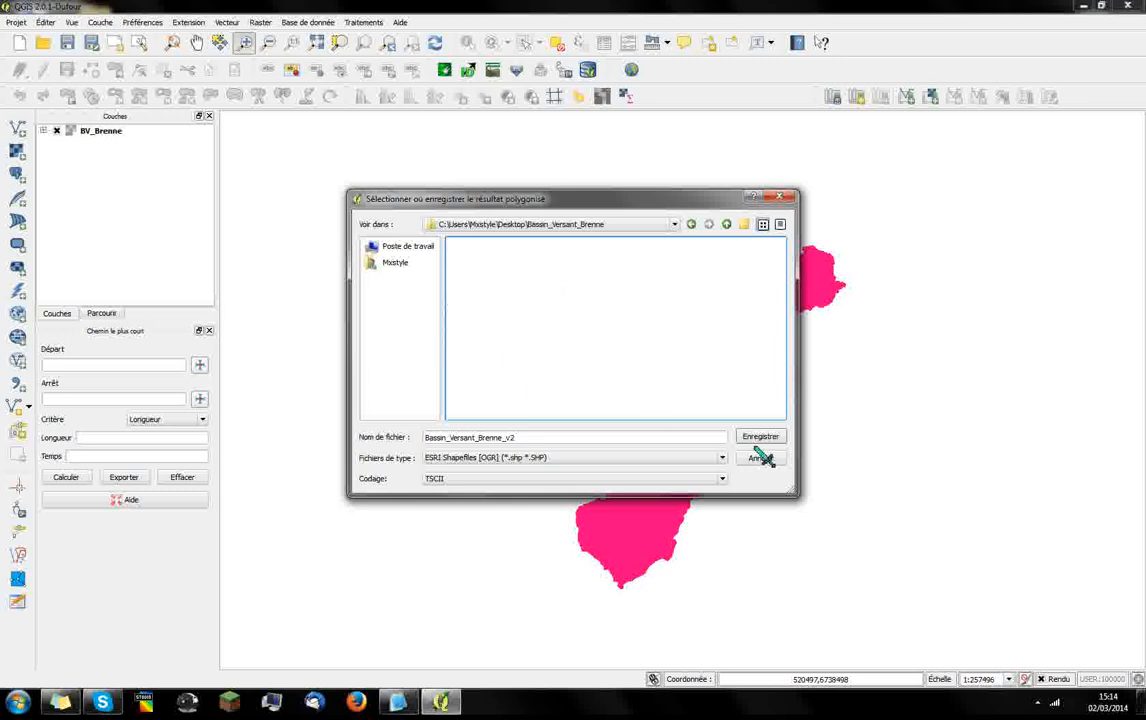
# Name the output shapefile Bassin_Versant_Brenne, run the polygonization and close its dialogs
pyautogui.click(597, 437)
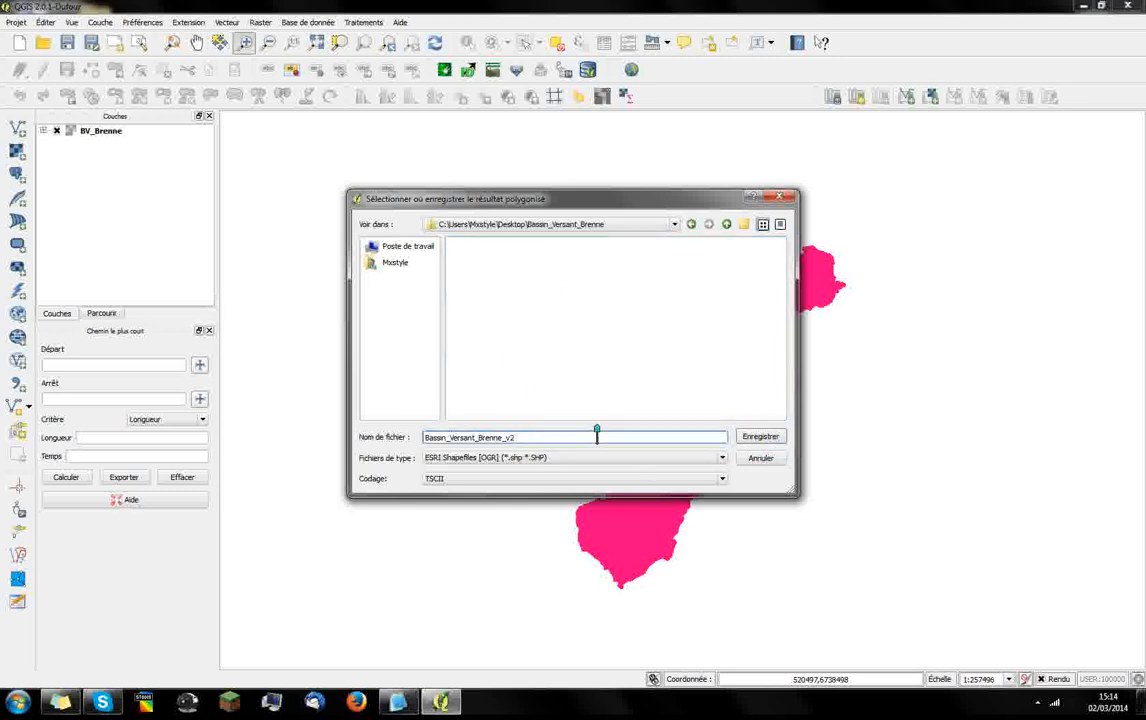
pyautogui.write('Bassin_Versant_Brenne')
pyautogui.click(760, 437)
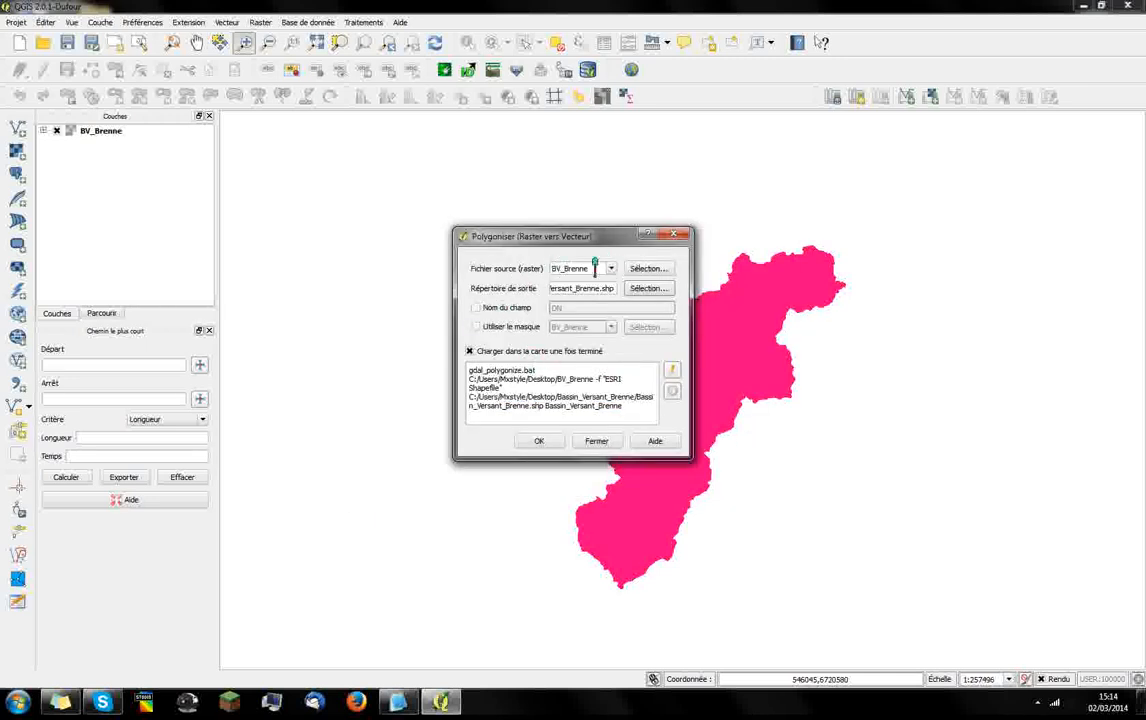
pyautogui.click(541, 442)
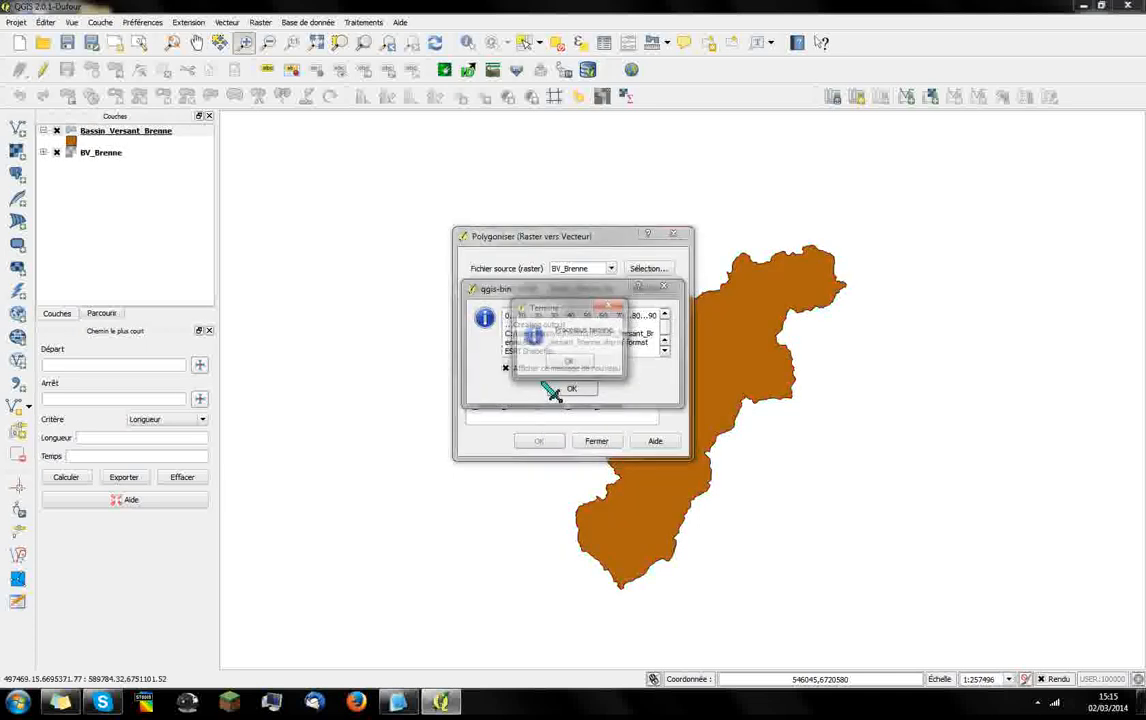
pyautogui.click(570, 364)
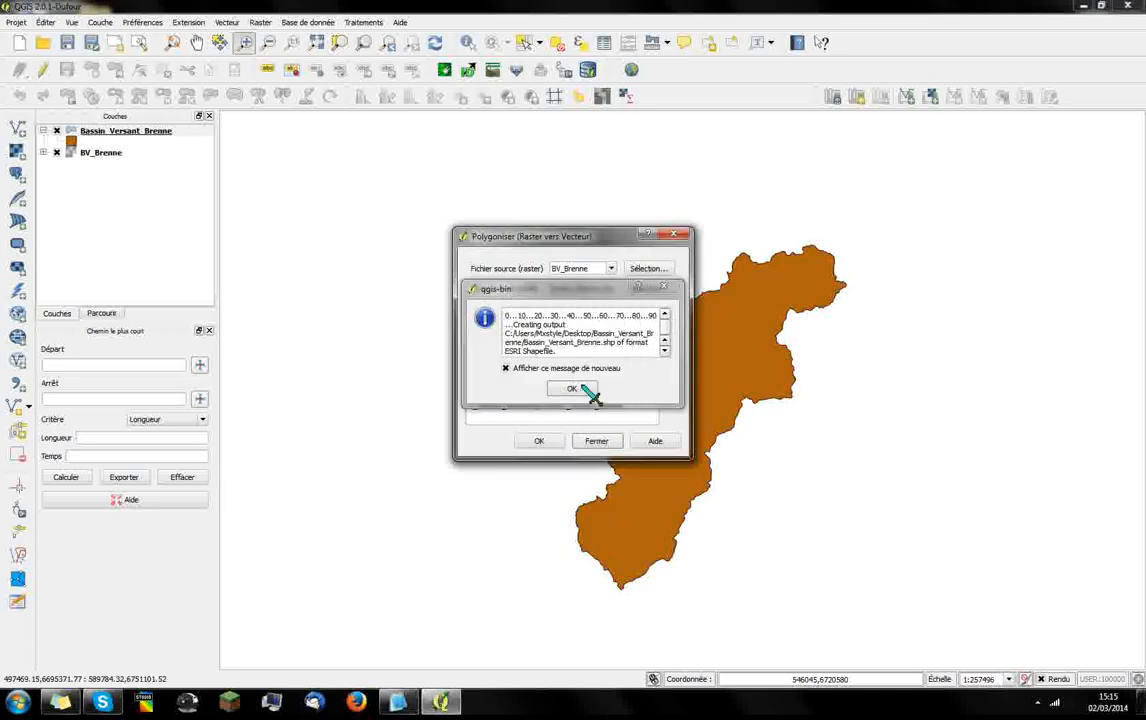
pyautogui.click(585, 390)
pyautogui.click(600, 441)
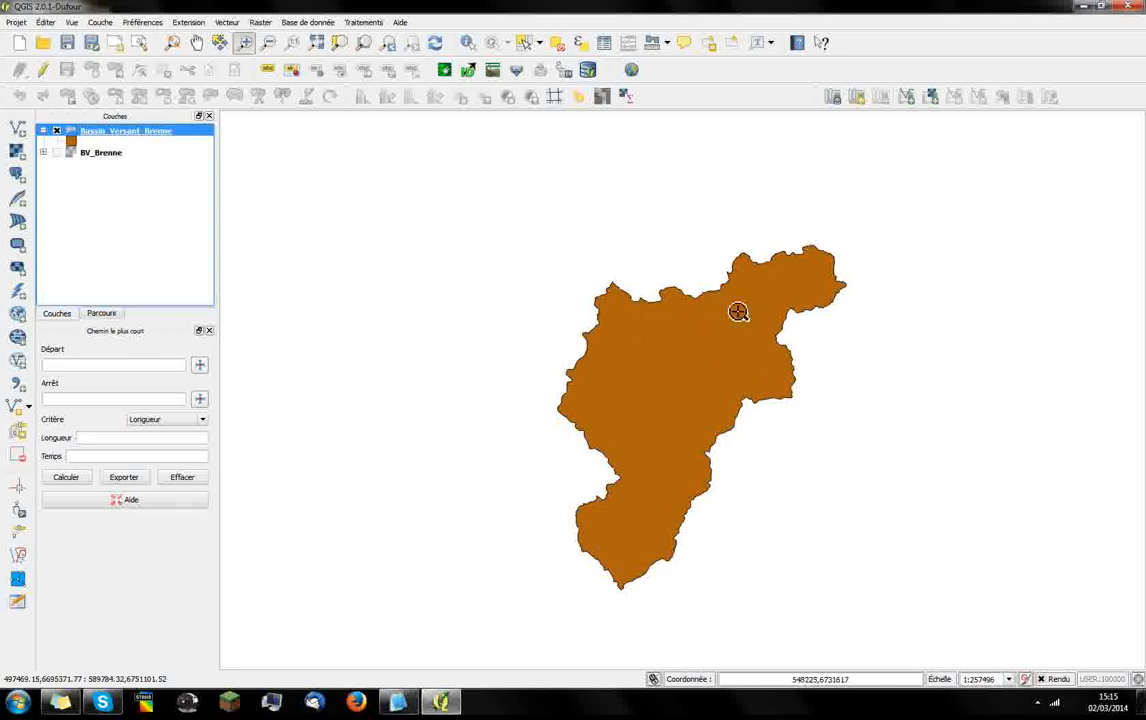
# In the Bassin_Versant_Brenne layer's style properties, change the simple fill's symbol type to Bordure : Ligne simple
pyautogui.moveTo(516, 211); pyautogui.dragTo(871, 610)
pyautogui.rightClick(94, 130)
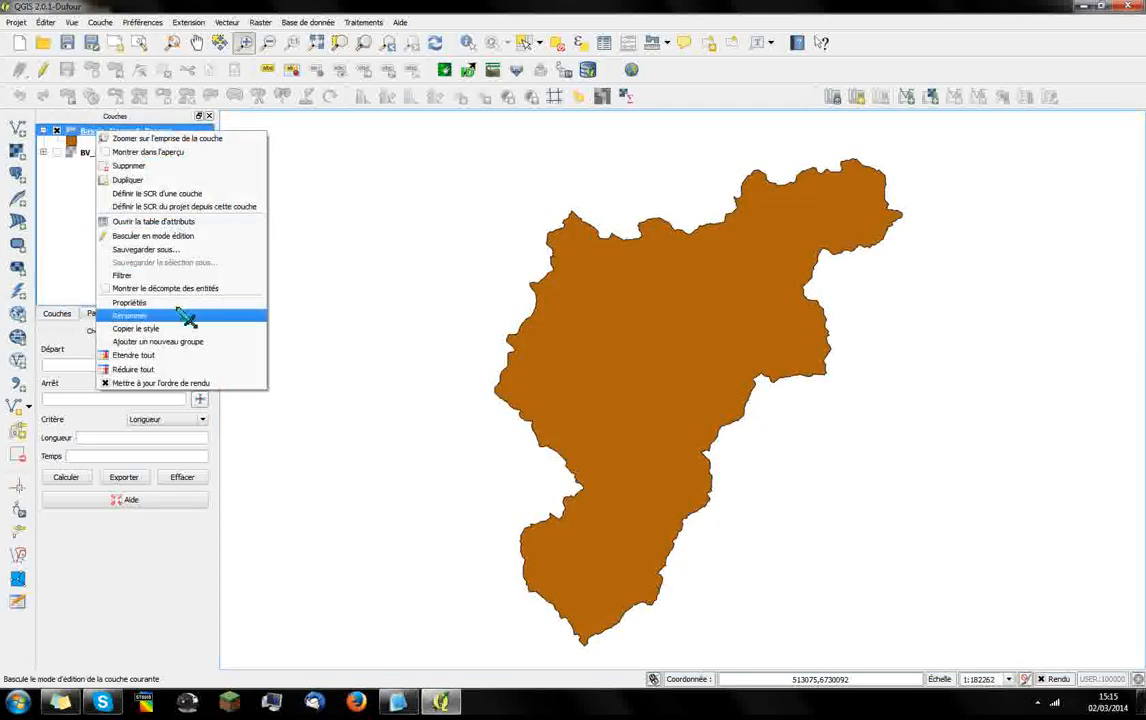
pyautogui.click(176, 301)
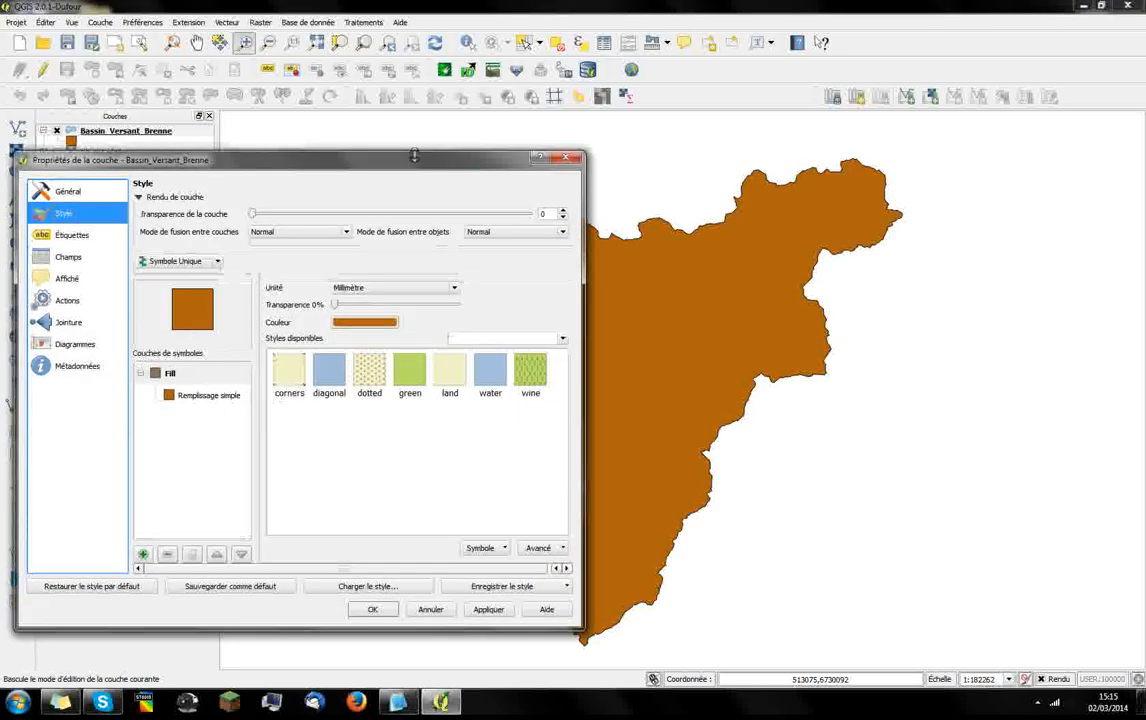
pyautogui.moveTo(422, 172); pyautogui.dragTo(275, 136)
pyautogui.click(45, 356)
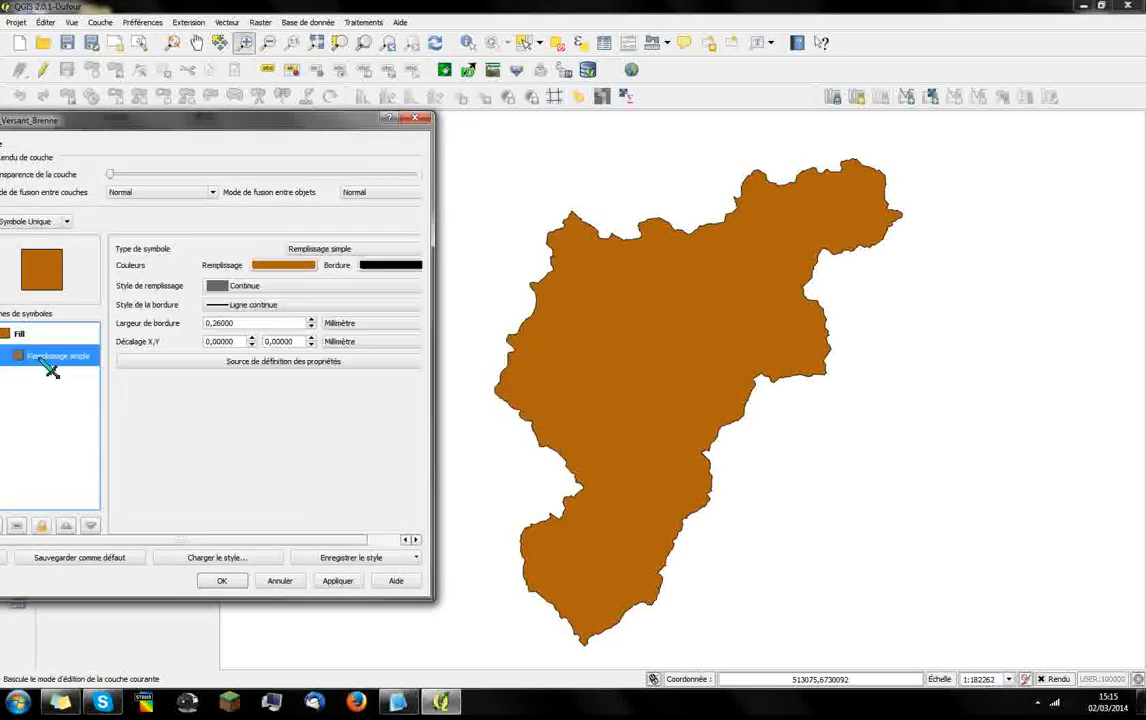
pyautogui.click(382, 250)
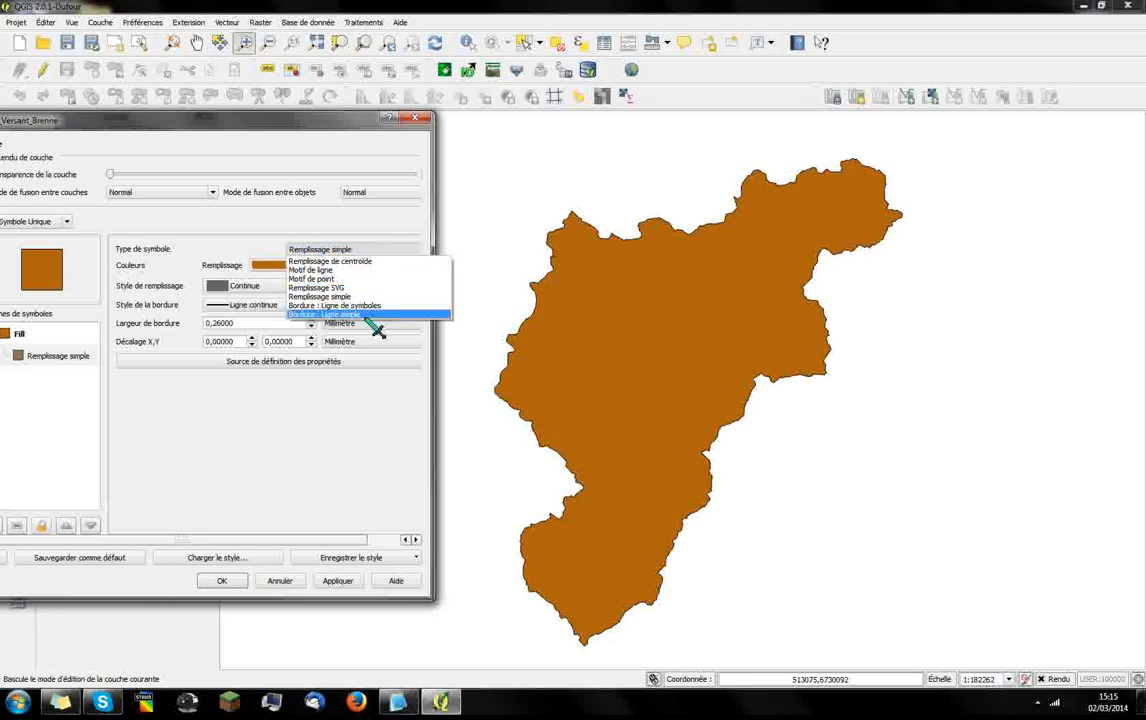
pyautogui.click(376, 313)
# Set the watershed outline's color to red (255, 0, 0) and its pen width to 0.5 mm, and apply the style
pyautogui.click(226, 265)
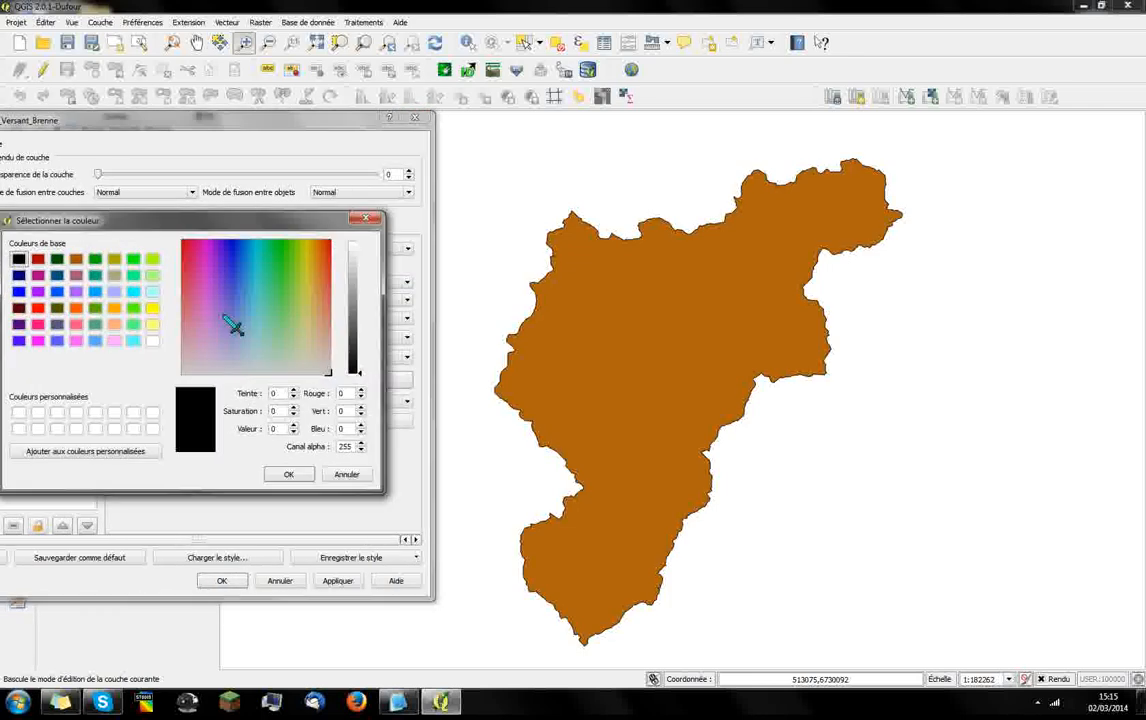
pyautogui.click(38, 308)
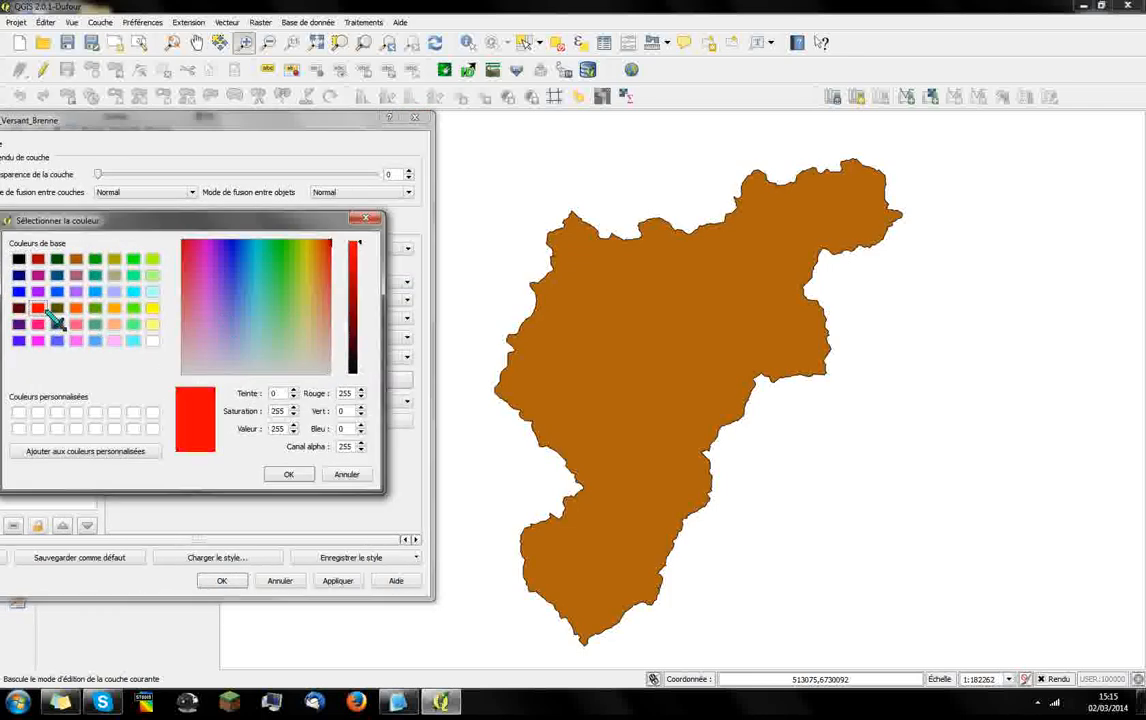
pyautogui.click(288, 474)
pyautogui.click(254, 282)
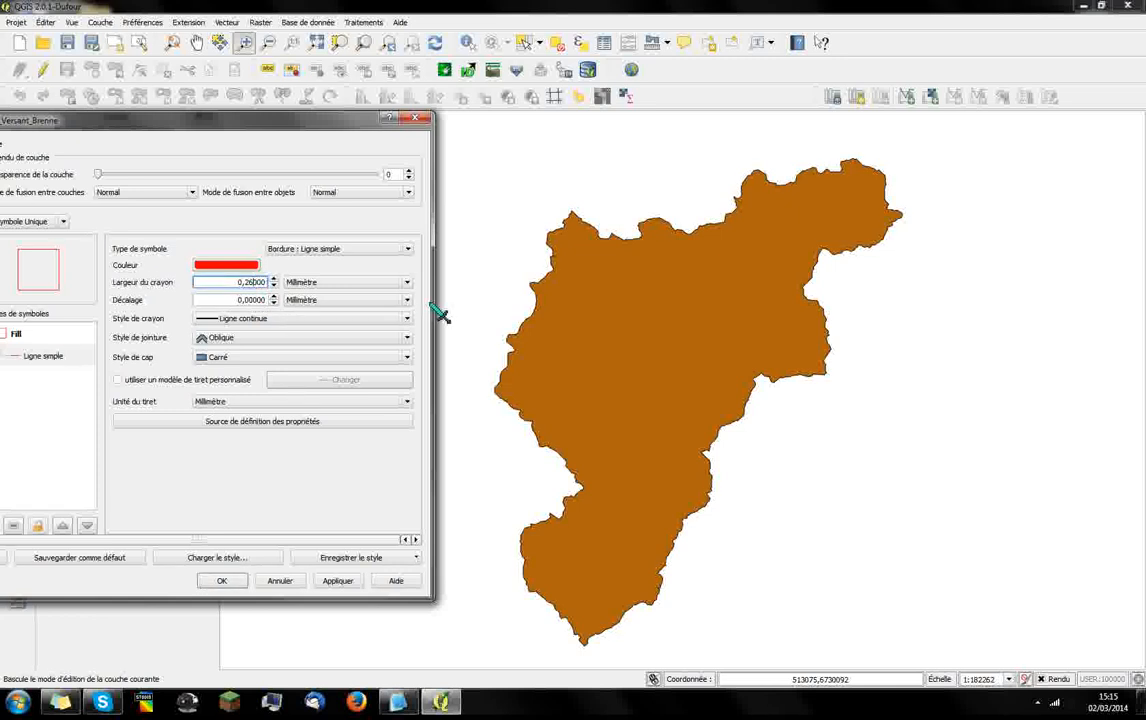
pyautogui.write('52')
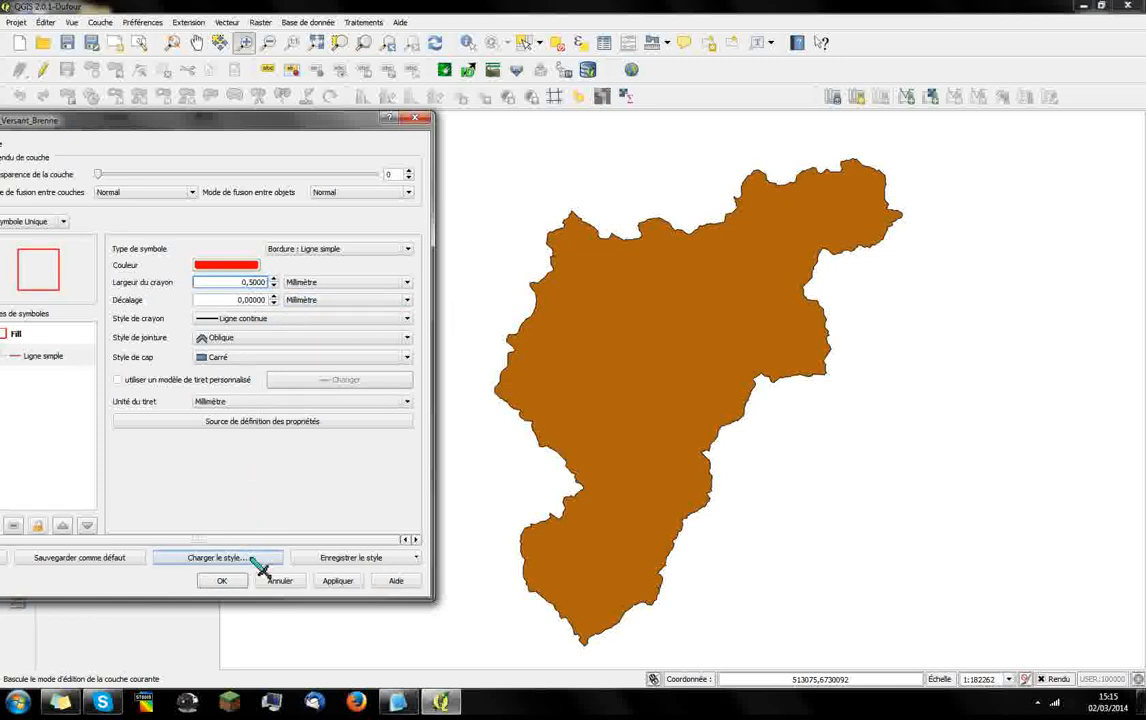
pyautogui.click(222, 581)
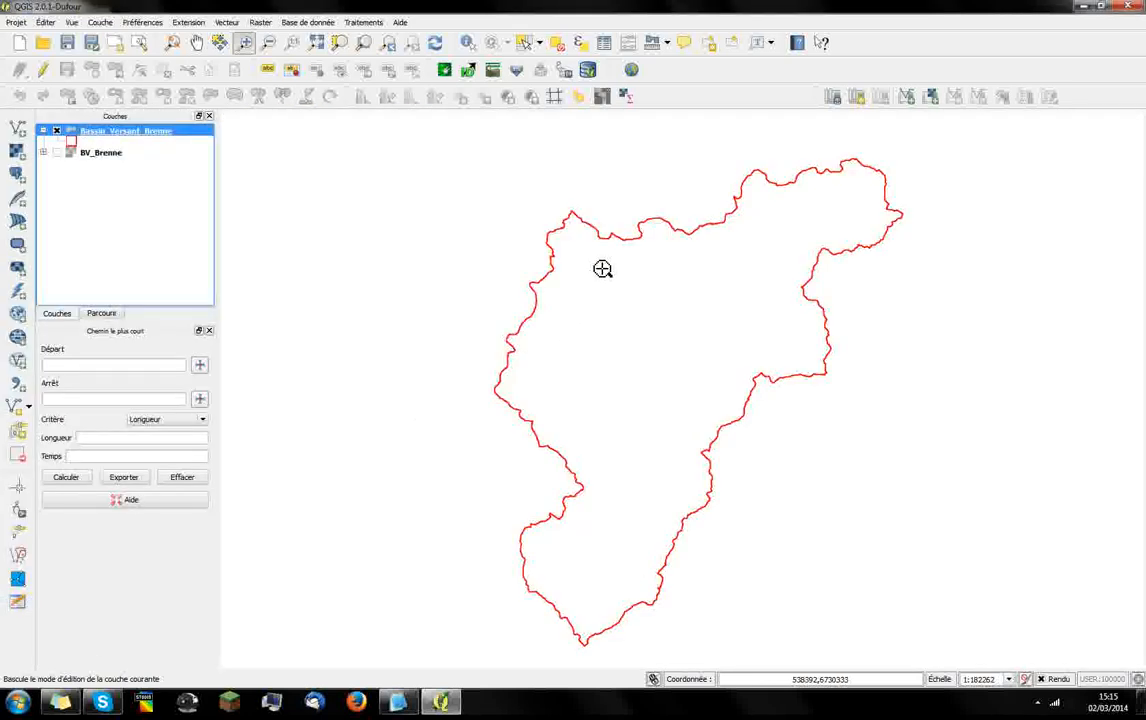
pyautogui.click(173, 43)
pyautogui.moveTo(722, 394); pyautogui.dragTo(711, 360)
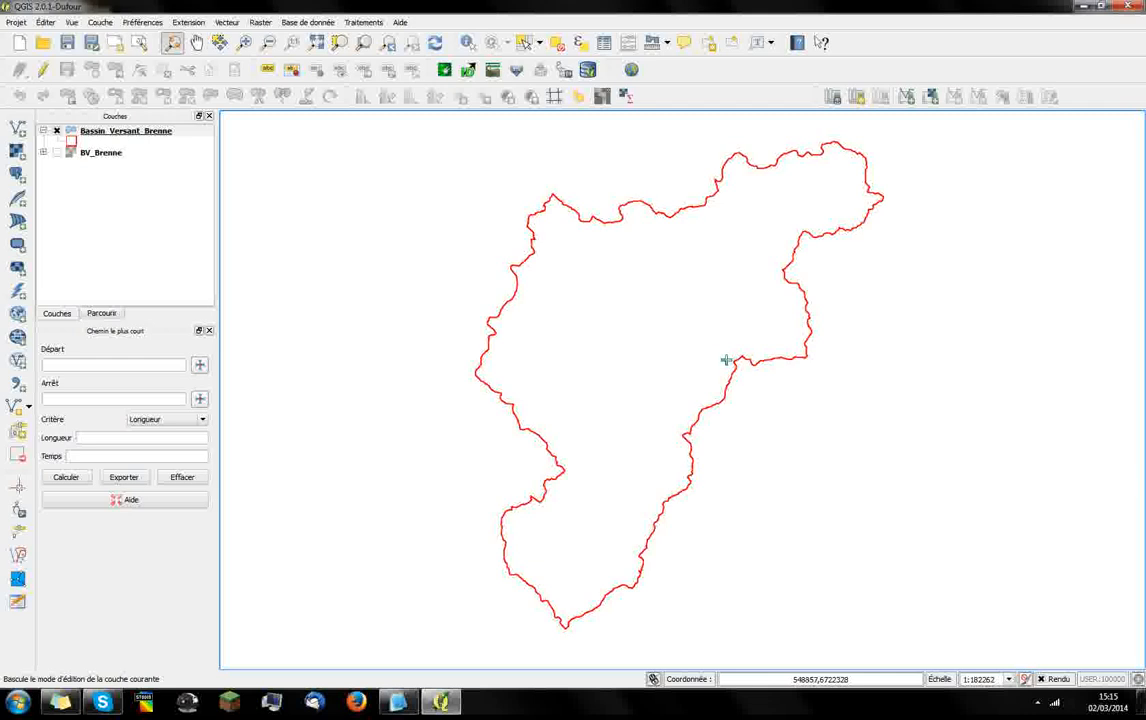